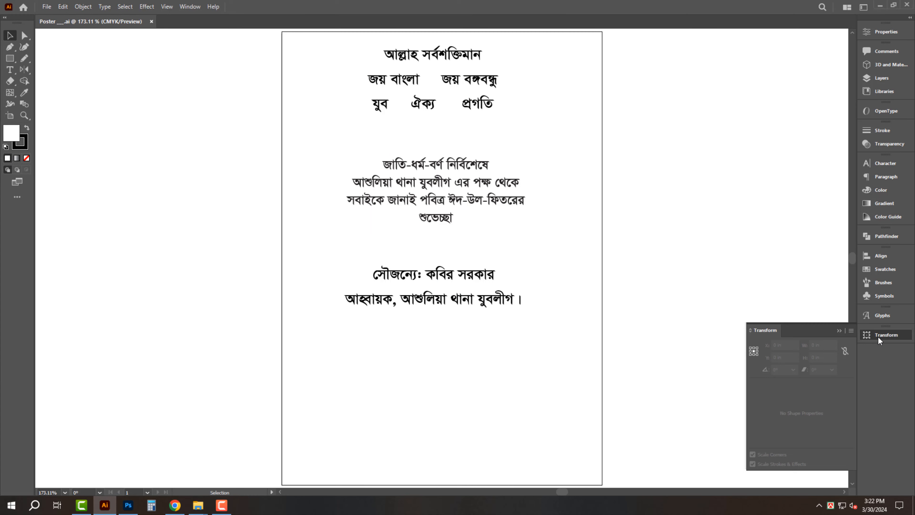
Switch to Photoshop and create a blank 48 × 72 in document at 72 ppi
click(879, 337)
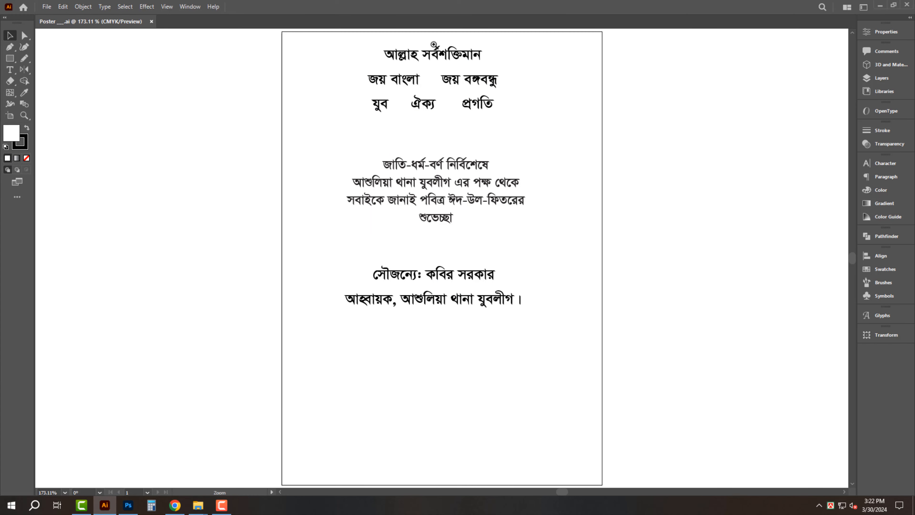
click(128, 505)
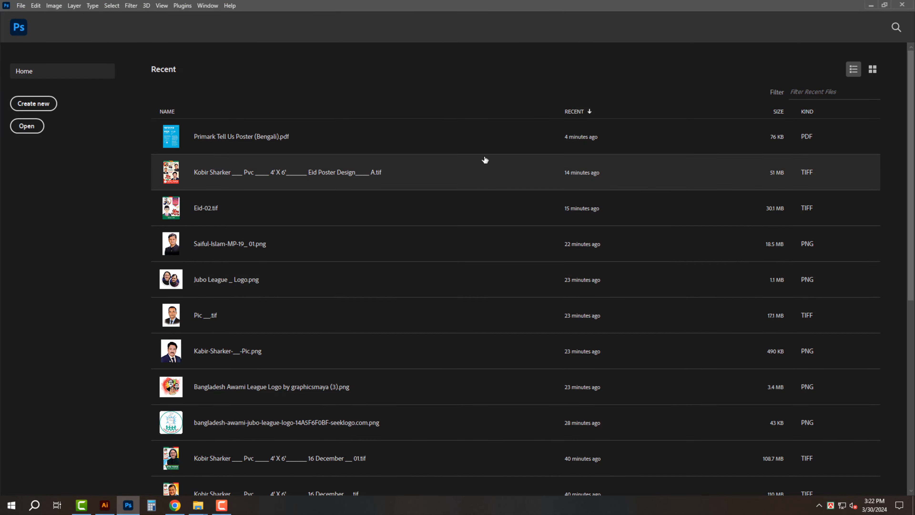
key(ctrl+n)
click(625, 253)
click(615, 303)
click(645, 395)
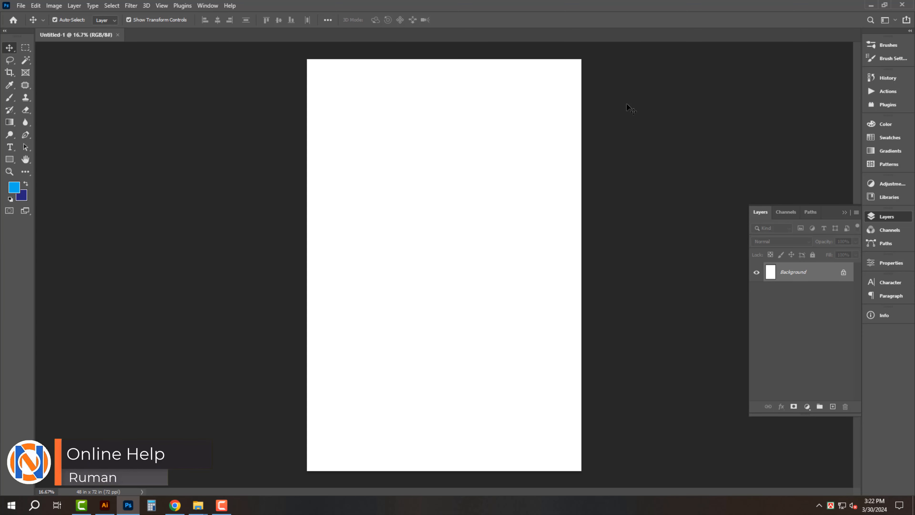
key(ctrl+0)
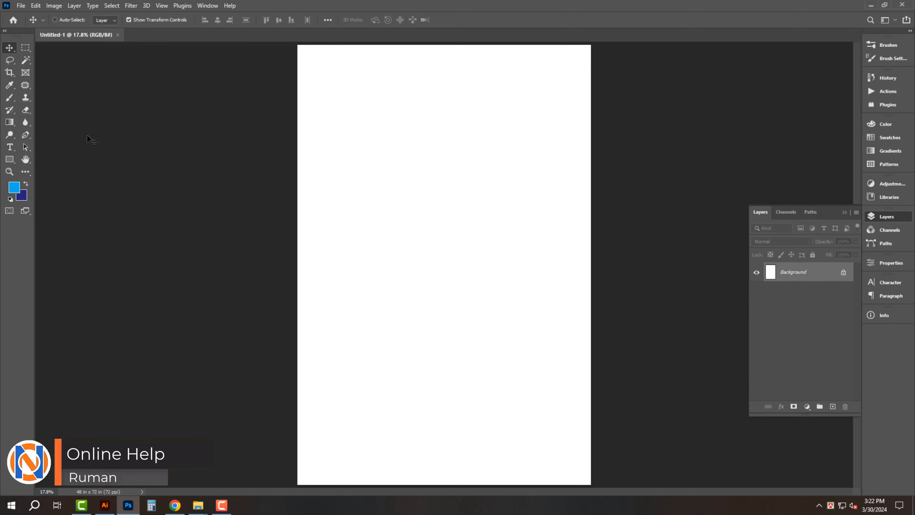
Show the rulers and add vertical and horizontal guides through the centre of the page
key(ctrl+r)
key(ctrl+a)
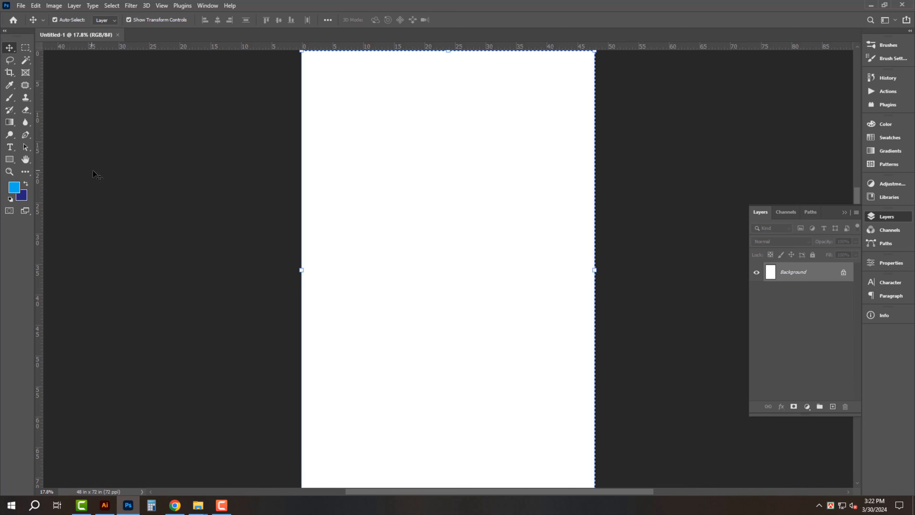
drag(40, 152, 448, 130)
drag(732, 47, 667, 270)
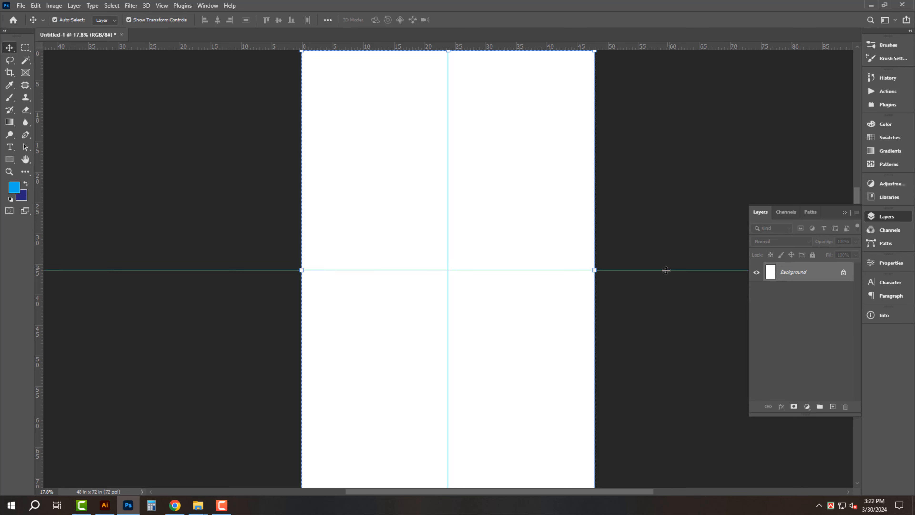
key(ctrl+d)
key(ctrl+0)
Add horizontal guides at 1 in and 71 in for the upper and lower margins
key(alt+v)
text(e)
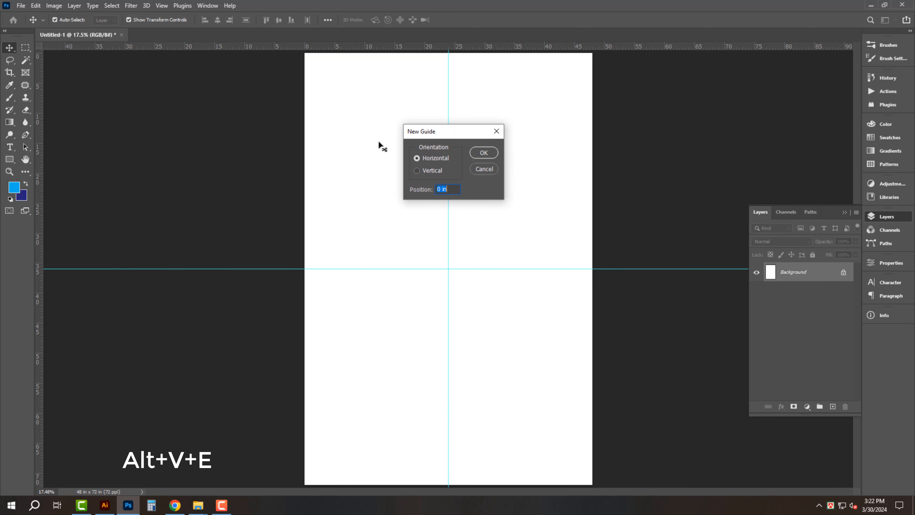
text(1)
key(Return)
key(alt+v)
text(e)
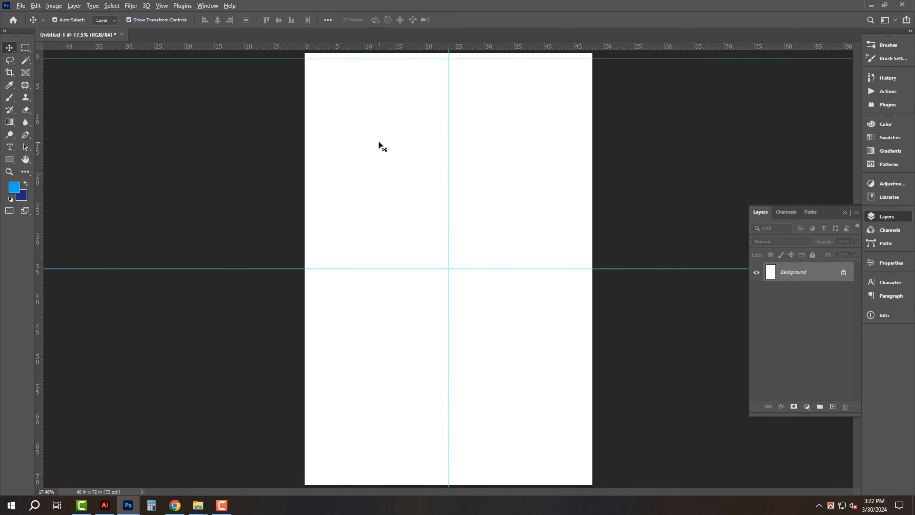
text(71)
key(Return)
Add vertical guides 1 in inside the left and right page edges
key(alt+v)
text(e)
text(1)
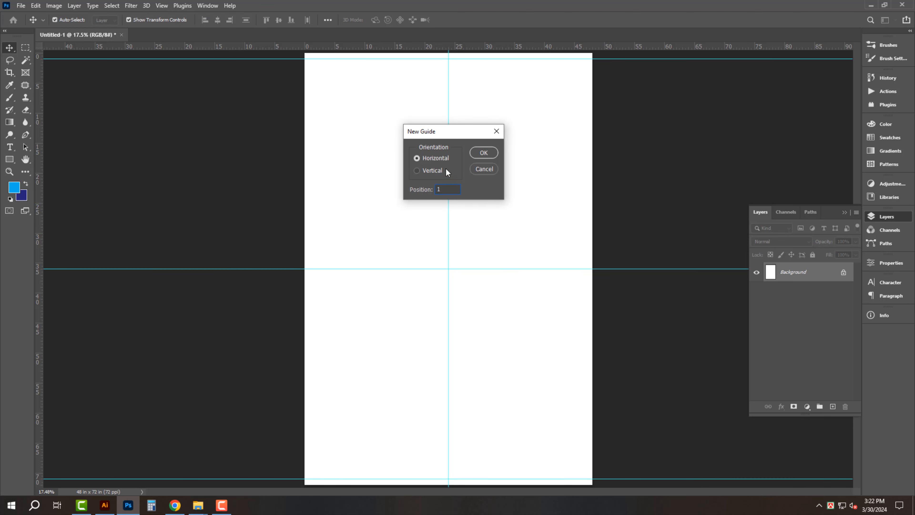
click(483, 154)
key(alt+v)
key(e)
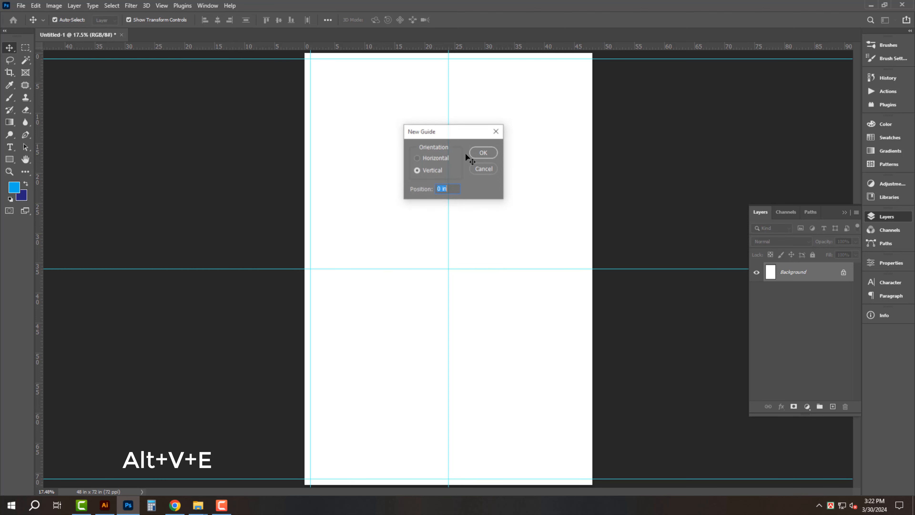
key(Return)
Switch to Illustrator and cut the three-line slogan text at the head of the poster copy
click(104, 506)
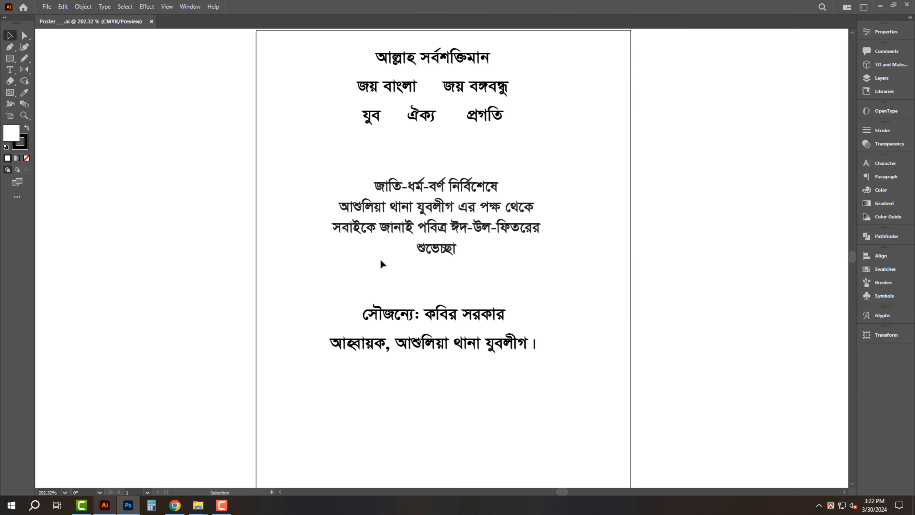
triple_click(462, 125)
key(ctrl+a)
key(ctrl+x)
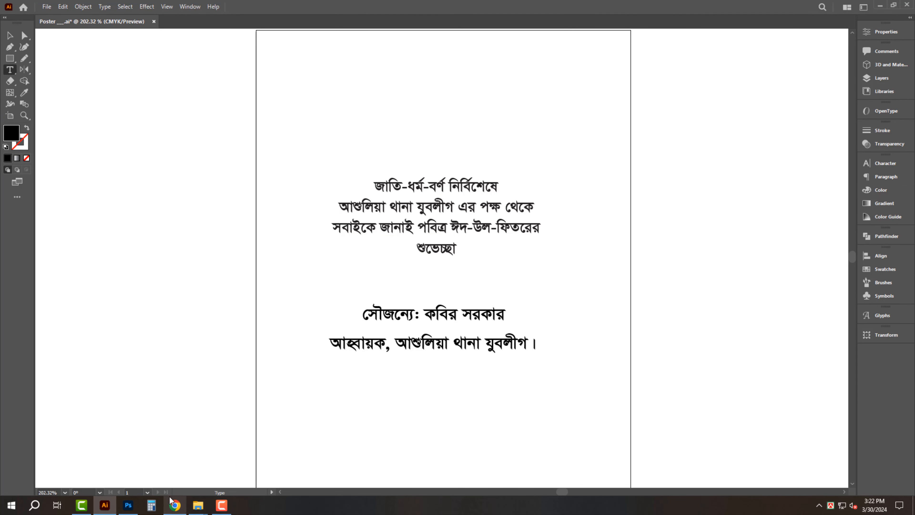
Return to Photoshop and paste the slogans into a new text layer near the top centre of the page
click(129, 505)
scroll(439, 144, up, 2)
scroll(438, 143, up, 2)
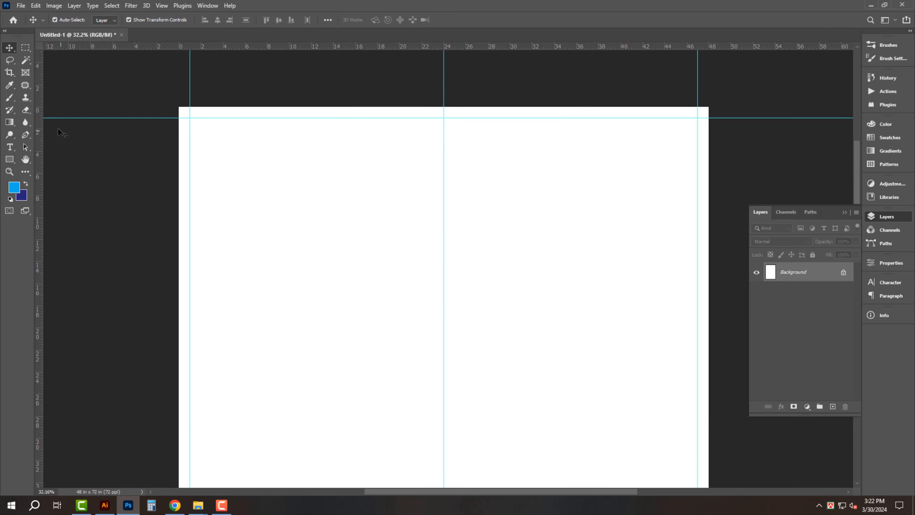
click(10, 147)
click(414, 147)
key(ctrl+v)
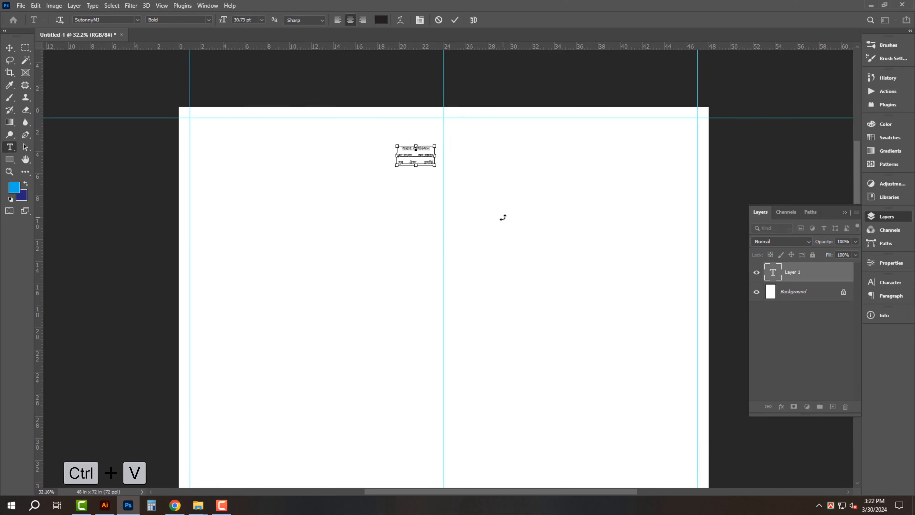
key(ctrl+Return)
Enlarge the slogan text to about 75 pt and centre it just below the top margin guide
key(v)
drag(416, 146, 463, 144)
key(Return)
Cut the second and third lines out of the slogan text, leaving only "আল্লাহ সর্বশক্তিমান"
key(t)
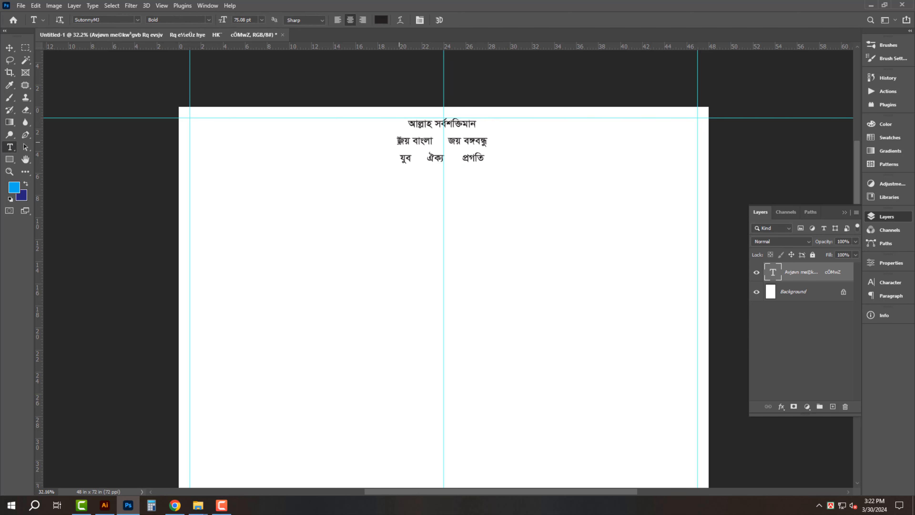
drag(399, 141, 527, 174)
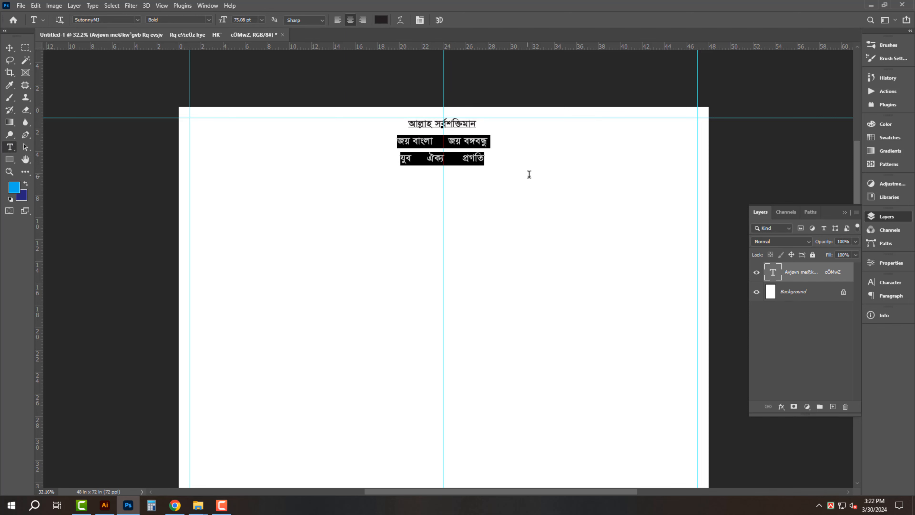
key(BackSpace)
key(ctrl+Return)
key(v)
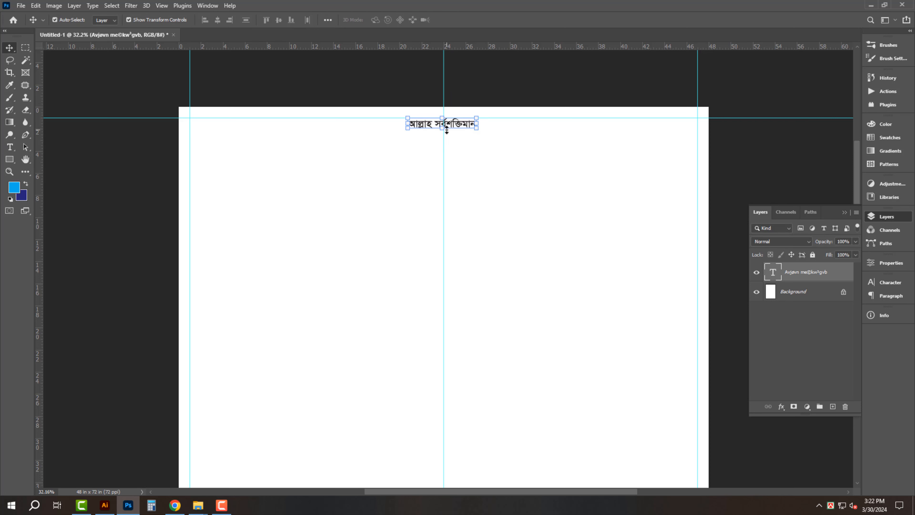
Duplicate the heading toward the right side of the page and replace the copy's text with the two cut slogan lines
drag(463, 125, 643, 138)
key(t)
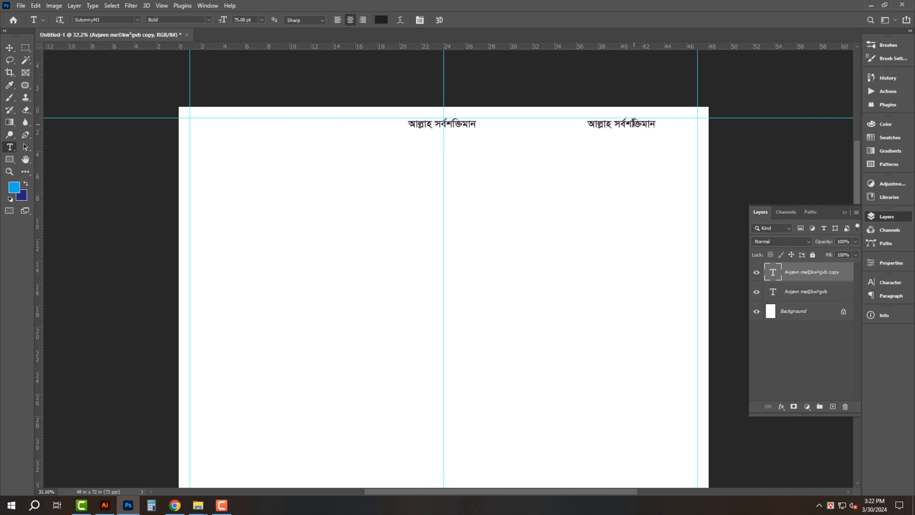
click(636, 128)
key(ctrl+a)
key(ctrl+v)
key(ctrl+Return)
key(v)
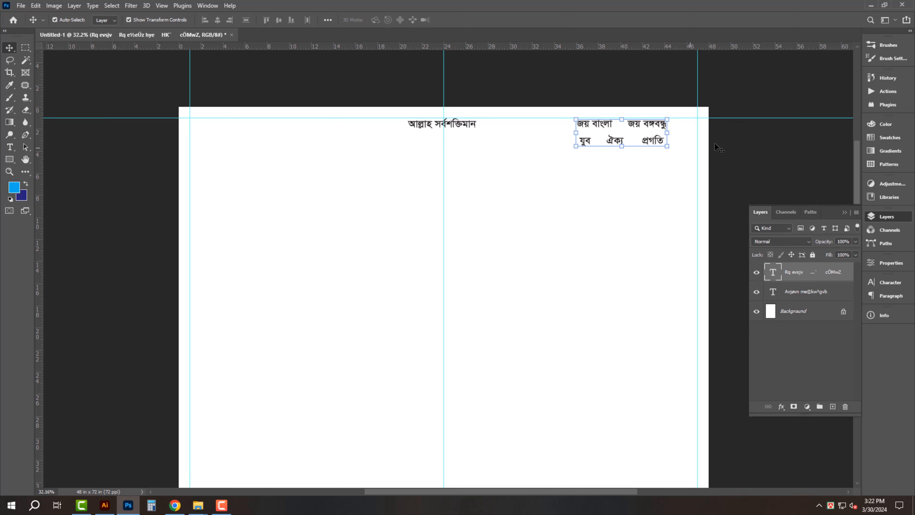
Move the two-line slogan text against the page's top-right margin guides and enlarge it slightly
drag(722, 122, 752, 154)
drag(612, 137, 653, 142)
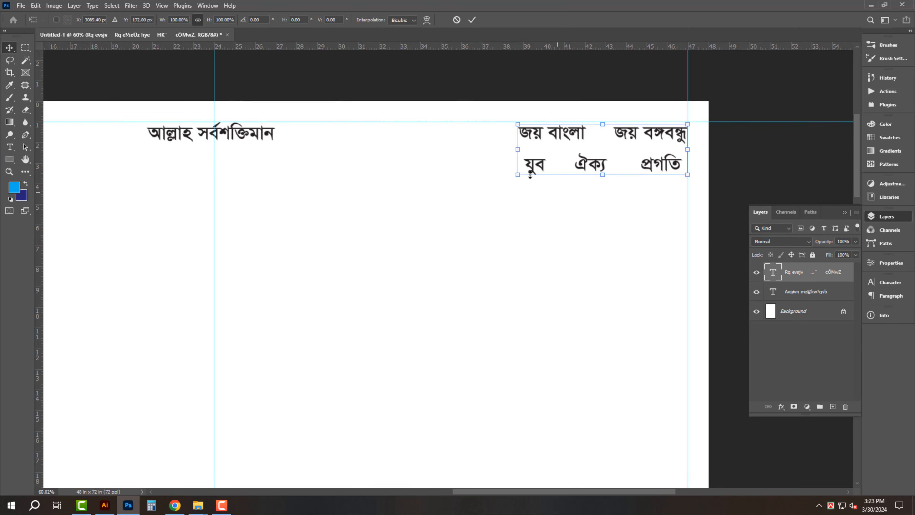
drag(518, 174, 502, 195)
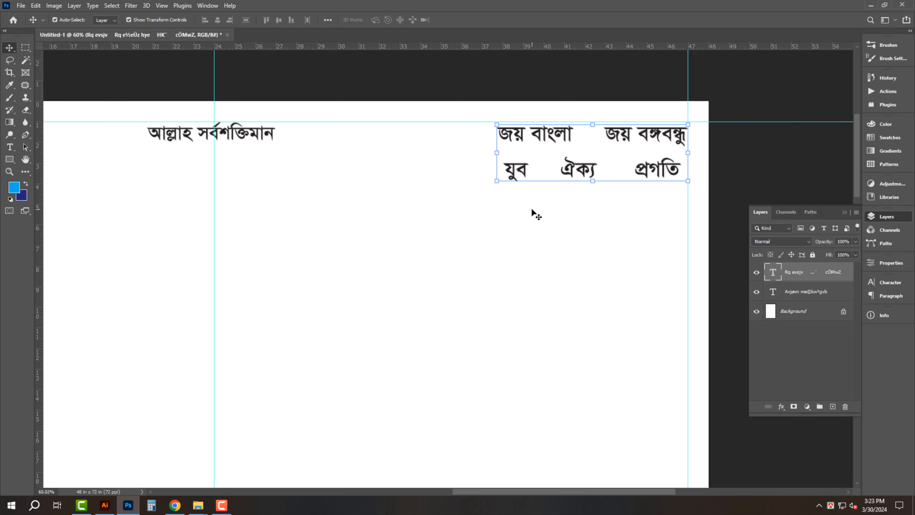
click(598, 69)
key(ctrl+0)
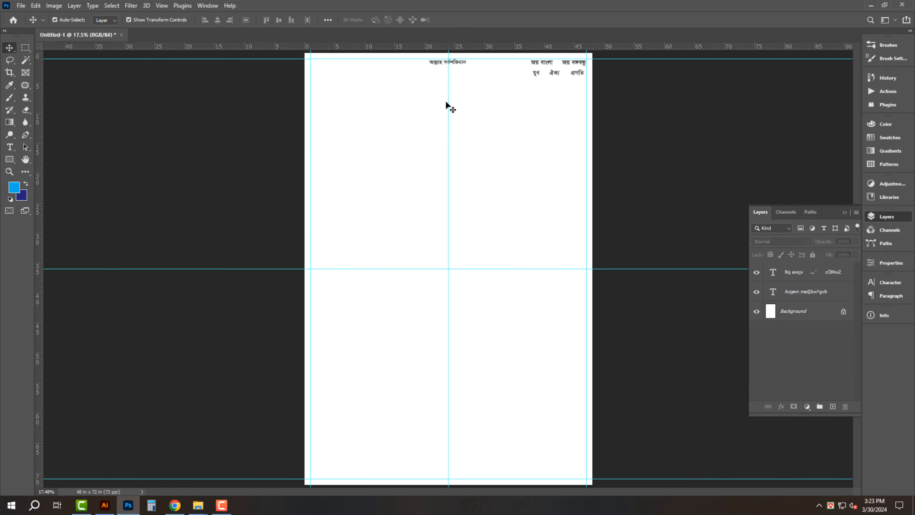
Duplicate the heading farther down the page's centre line, and cut the four-line Eid greeting from the Illustrator document
drag(465, 63, 465, 165)
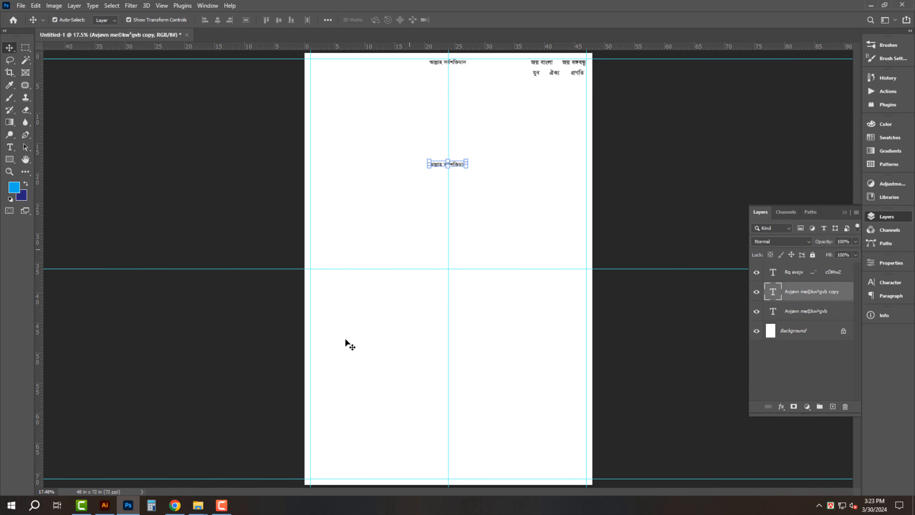
click(109, 503)
double_click(426, 241)
key(ctrl+a)
key(ctrl+x)
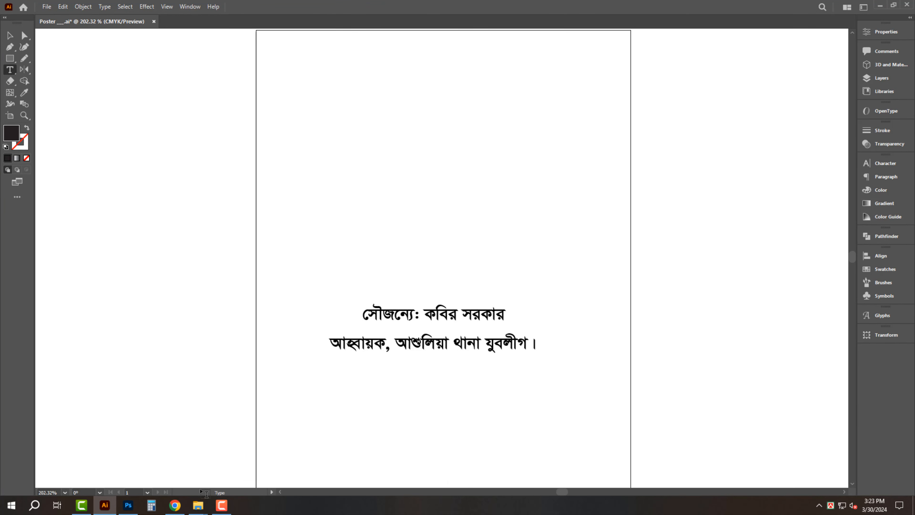
Replace the duplicated heading's text in Photoshop with the Eid greeting and scale it to about 134%
click(128, 505)
click(486, 177)
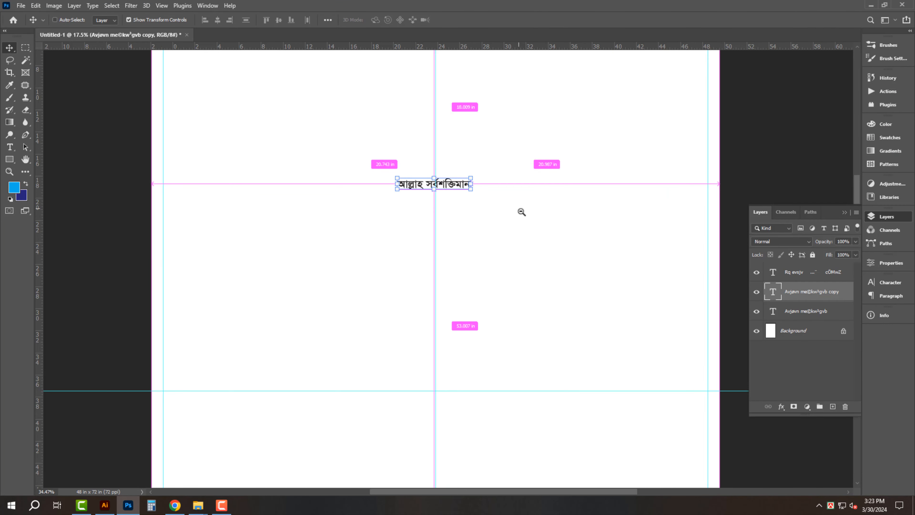
key(t)
click(451, 194)
key(ctrl+a)
key(ctrl+v)
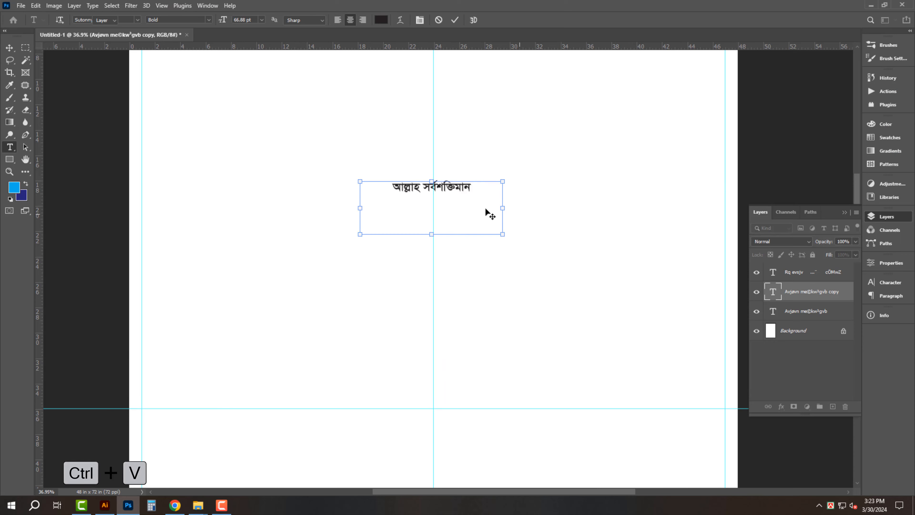
key(ctrl+Return)
drag(431, 180, 433, 172)
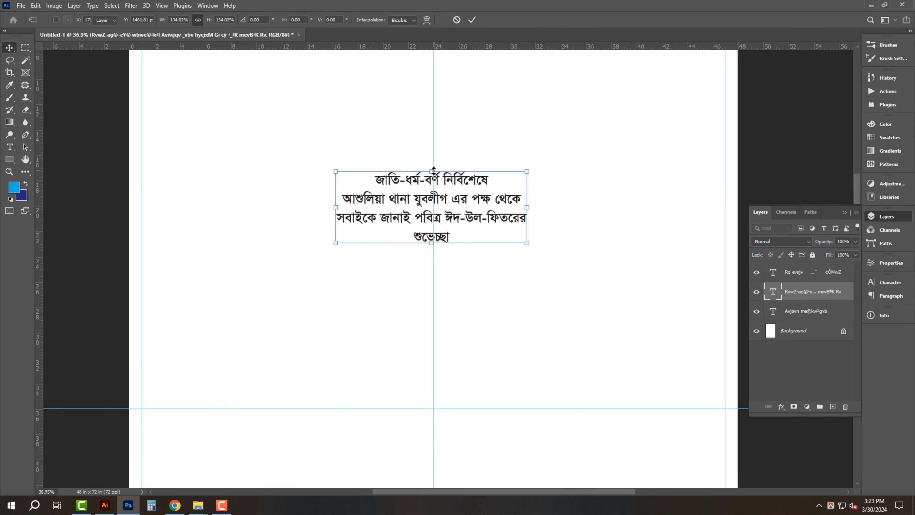
key(Return)
Duplicate the greeting text near the bottom of the page, and cut the two-line sponsor text from the Illustrator document
scroll(433, 172, down, 6)
drag(455, 379, 492, 451)
drag(467, 417, 477, 280)
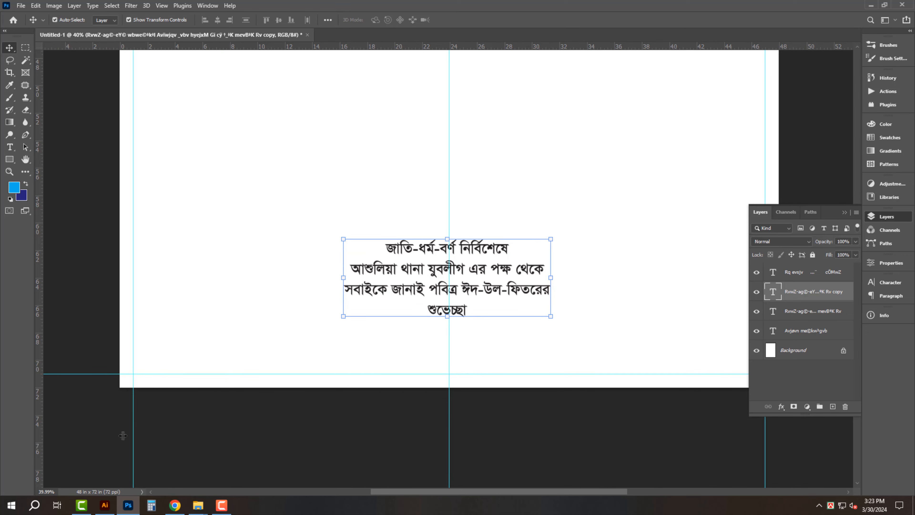
click(104, 512)
click(388, 344)
key(ctrl+a)
key(ctrl+x)
Replace the lower greeting copy in Photoshop with the two-line sponsor name and designation text
click(128, 506)
double_click(499, 302)
key(ctrl+a)
key(ctrl+v)
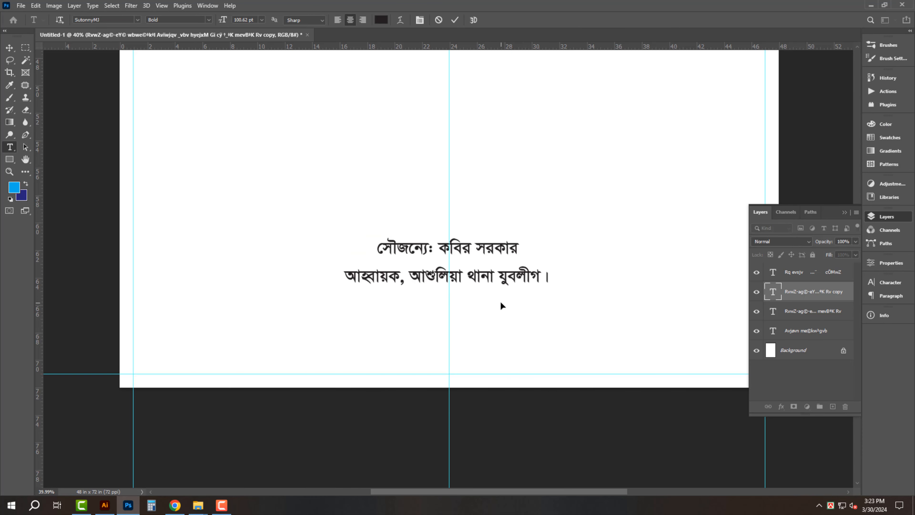
key(ctrl+Return)
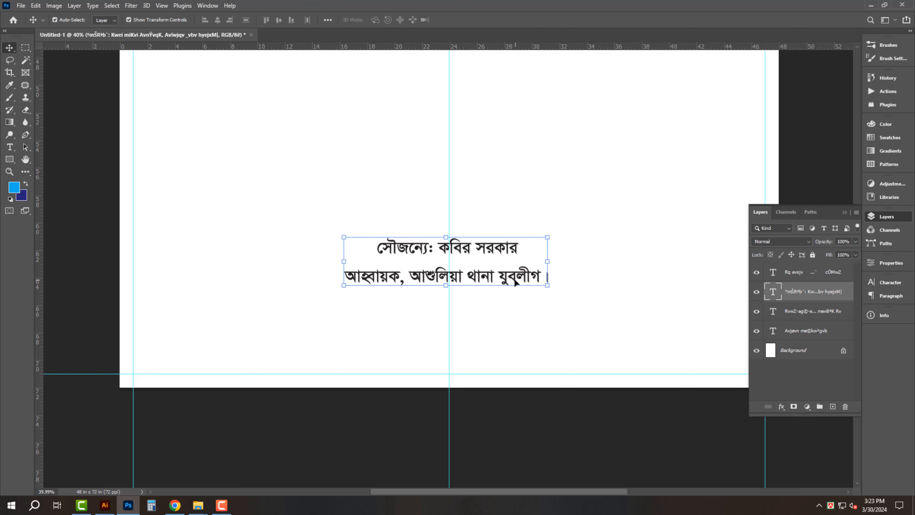
Cut the designation line out of the sponsor text, leaving only the sponsor name line
double_click(345, 278)
drag(345, 278, 619, 301)
key(ctrl+x)
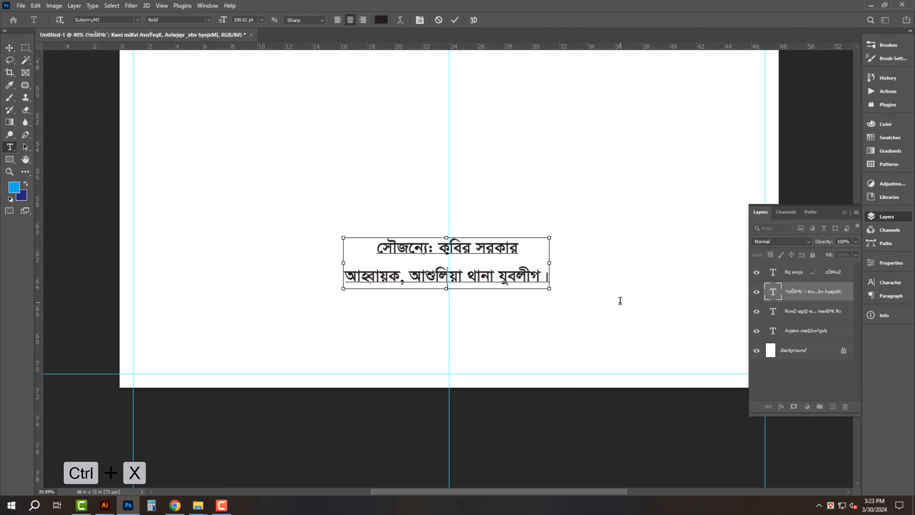
key(ctrl+Return)
key(v)
Duplicate the sponsor name line at the bottom margin and replace the copy's text with the designation line
drag(489, 261, 483, 380)
double_click(477, 370)
key(ctrl+a)
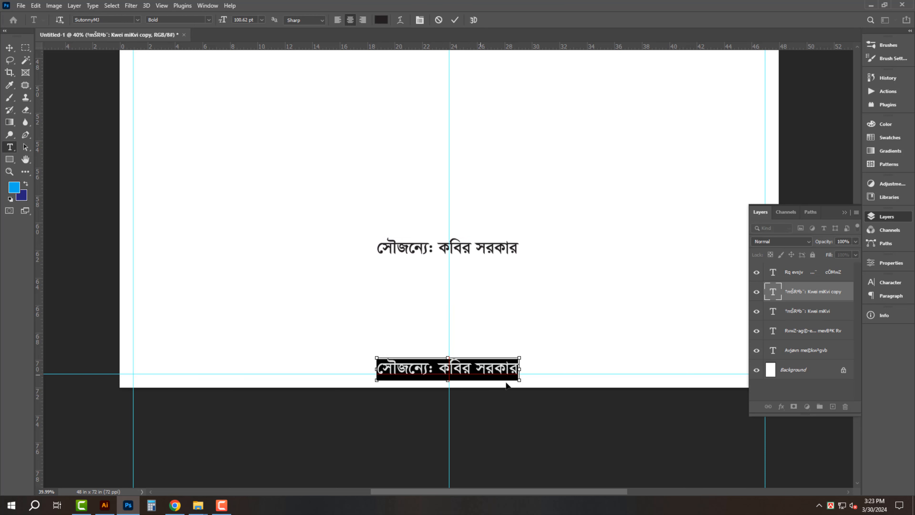
key(ctrl+v)
key(ctrl+Return)
key(v)
Move the designation line to the bottom-right margin guides, enlarge it to roughly twice its size, and nudge it up and left
click(892, 272)
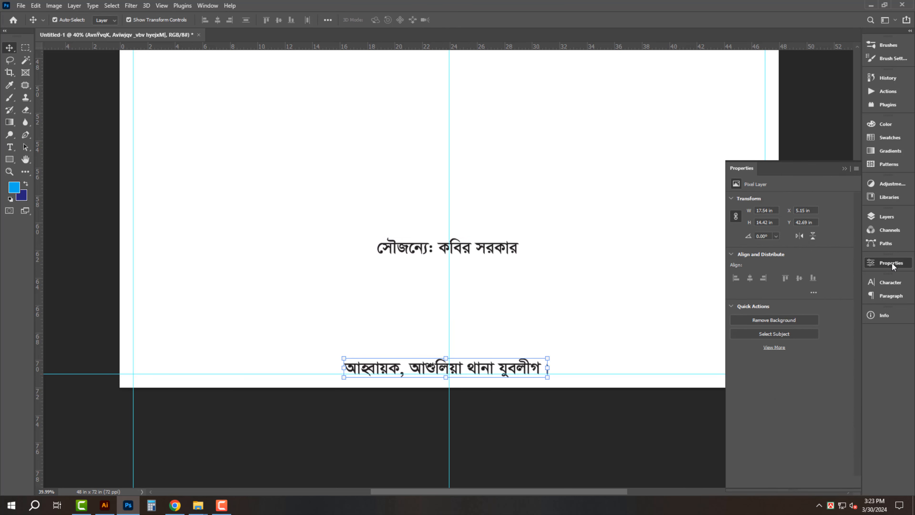
click(901, 267)
drag(519, 370, 728, 373)
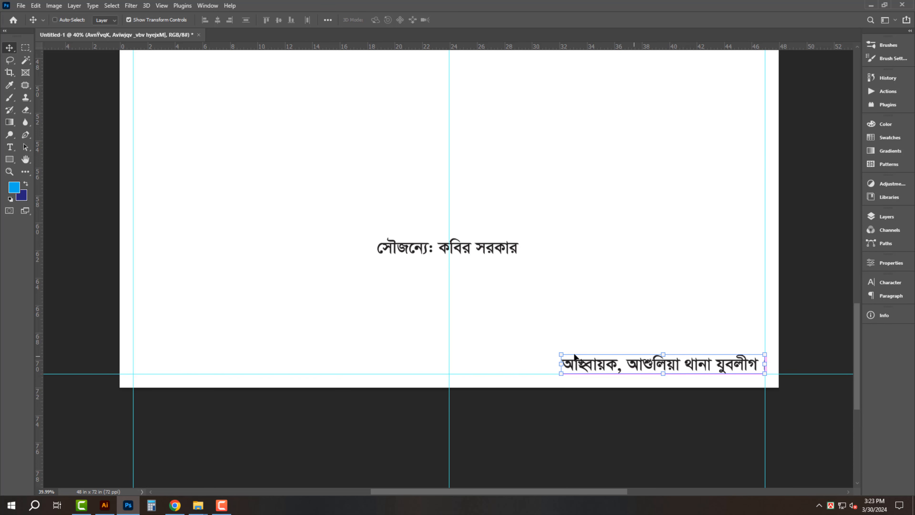
drag(561, 355, 329, 338)
key(Return)
key(shift+Up)
key(shift+Left)
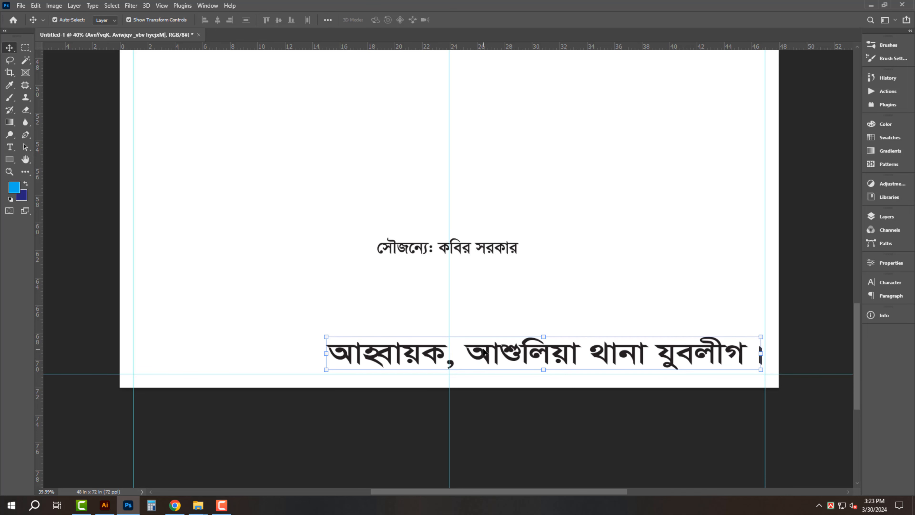
Remove the sponsor's name from the small sponsor line, leaving only the label "সৌজন্যে:"
click(504, 245)
key(t)
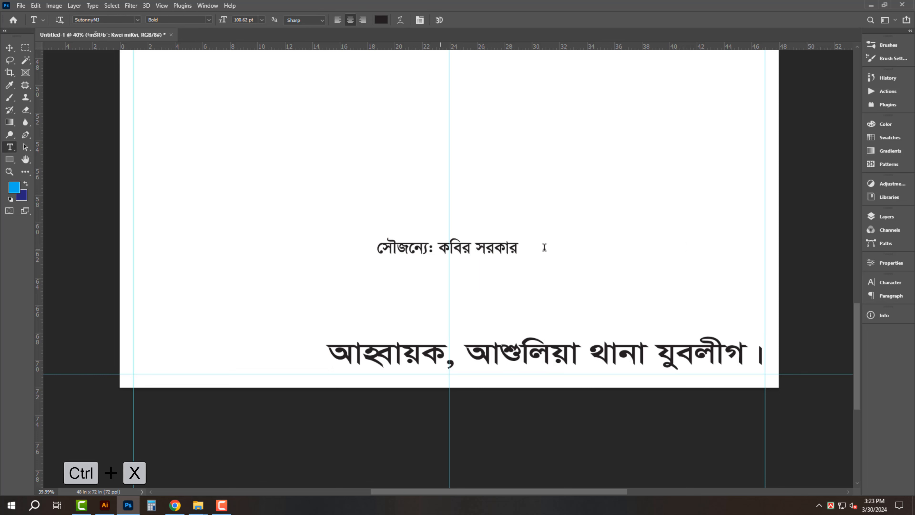
drag(523, 248, 438, 248)
key(BackSpace)
key(ctrl+Return)
key(v)
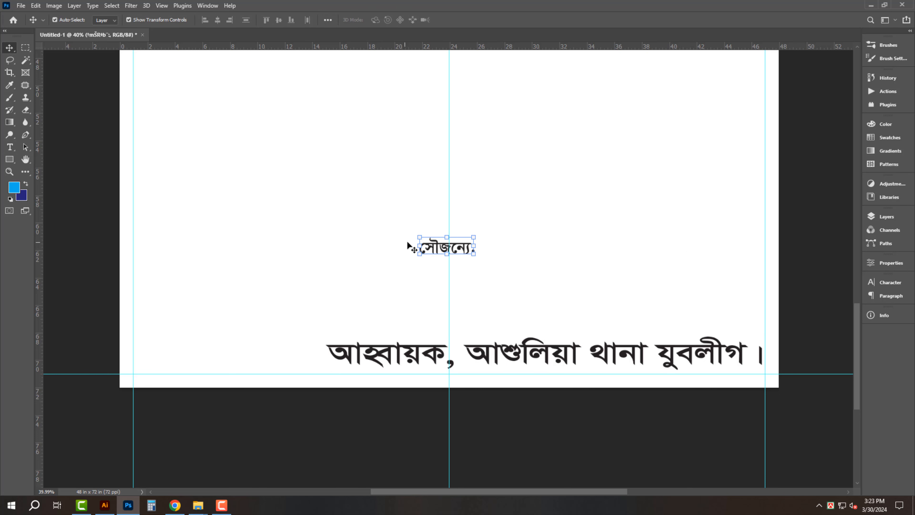
Duplicate the "সৌজন্যে:" label just below itself and replace the copy's text with the sponsor's name
drag(400, 227, 393, 257)
key(t)
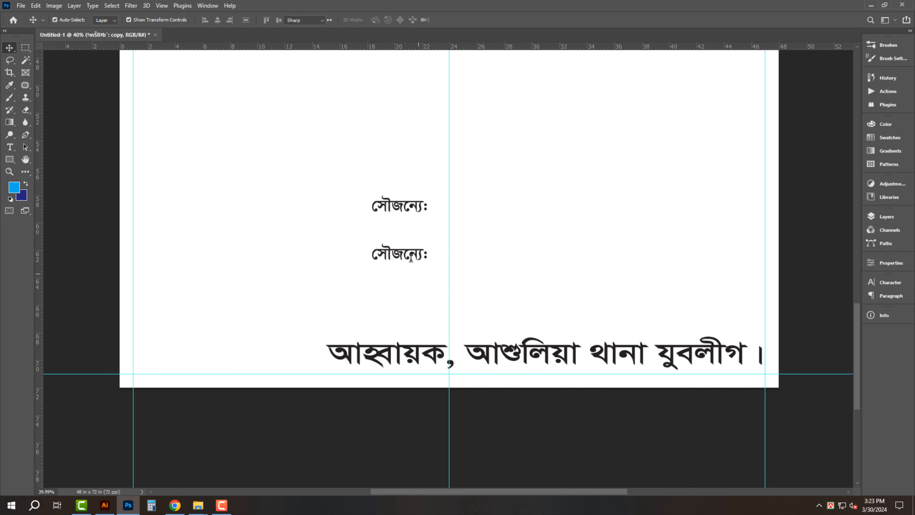
click(409, 256)
key(ctrl+a)
key(ctrl+v)
key(ctrl+Return)
key(v)
click(204, 20)
click(371, 231)
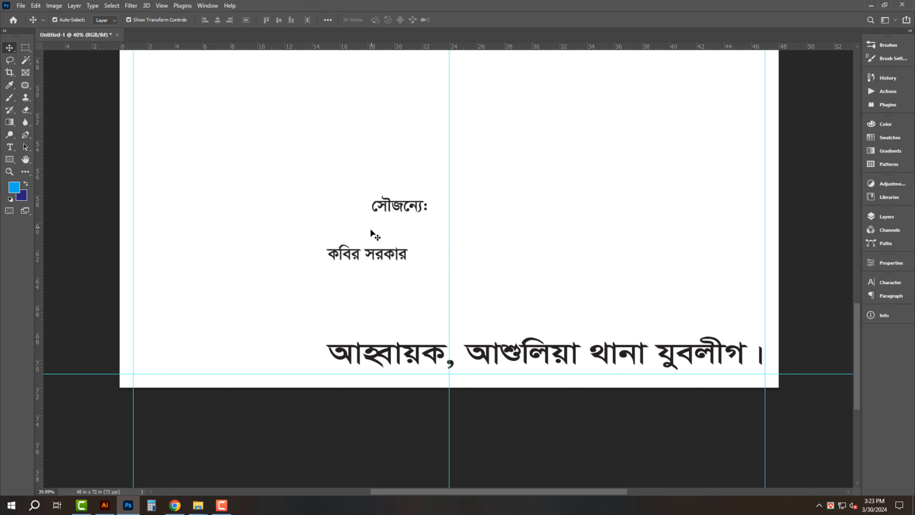
Place the sponsor name above the designation, enlarge it to the same width, and squash both lines slightly in height
drag(410, 261, 768, 348)
key(Return)
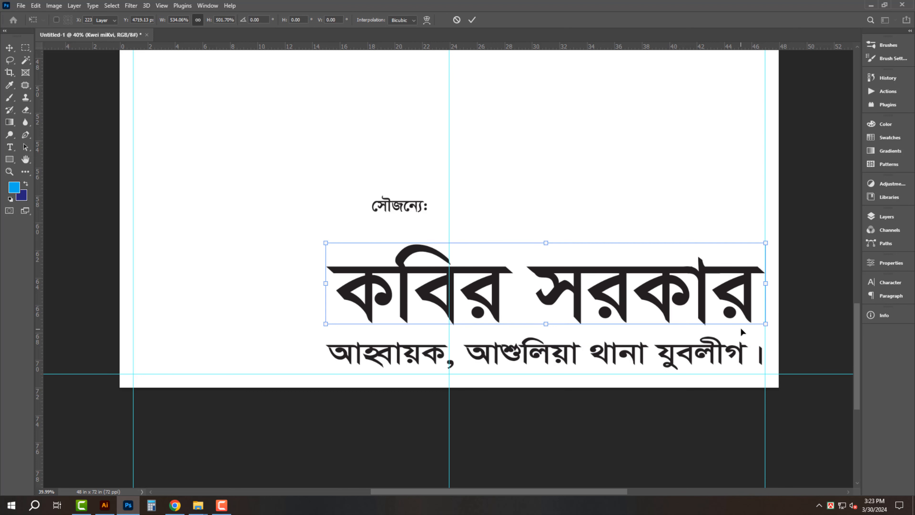
shift+click(540, 354)
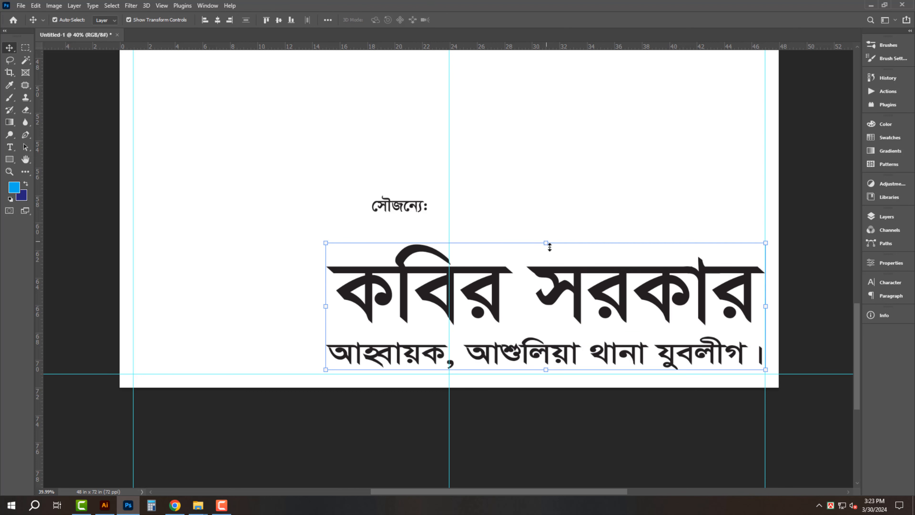
drag(548, 245, 548, 251)
key(Return)
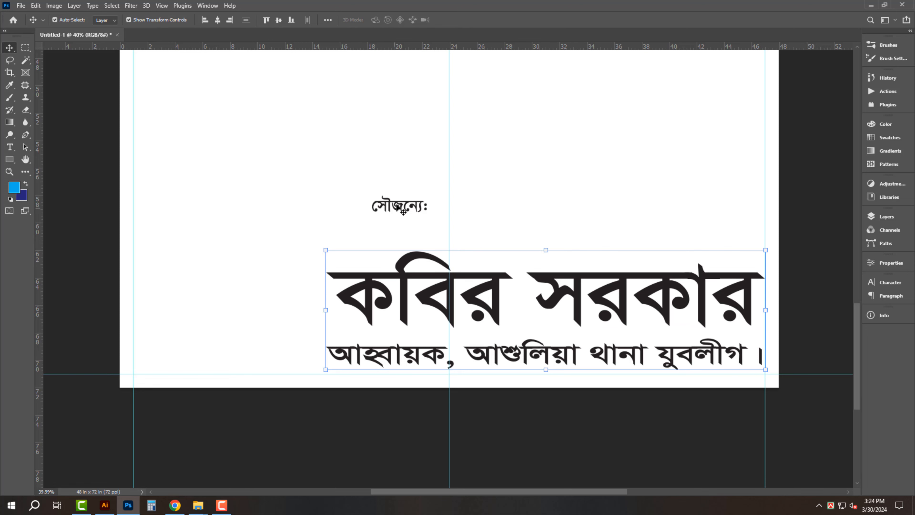
Outline a band across the page bottom with the Pen tool, curving up at the left edge, and convert it to a selection
click(403, 210)
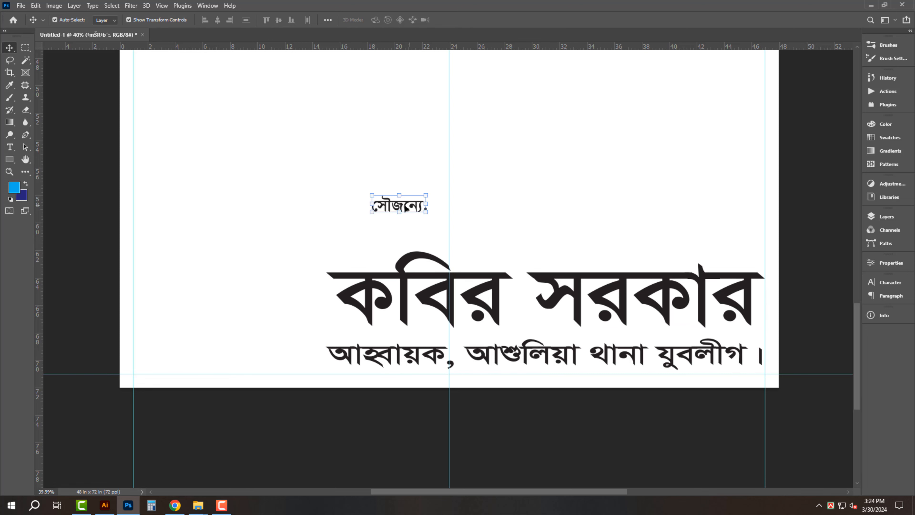
click(227, 267)
key(ctrl+0)
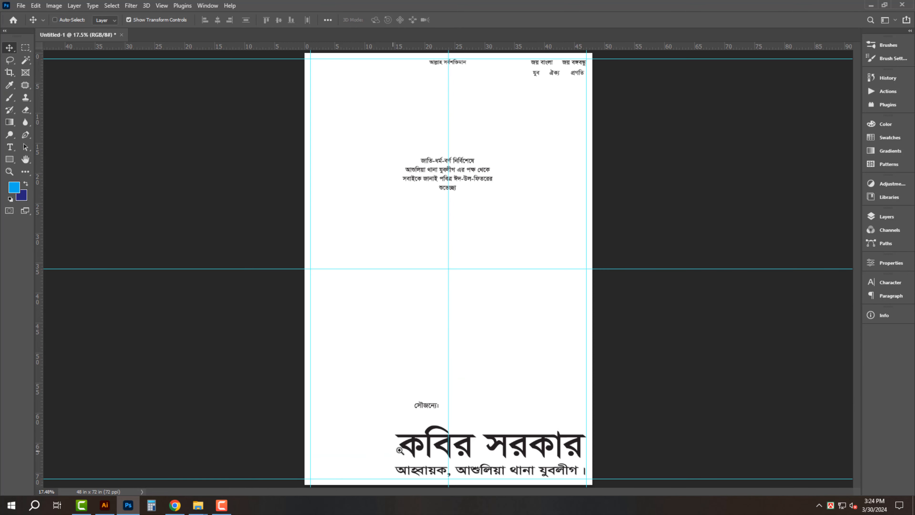
scroll(400, 450, up, 3)
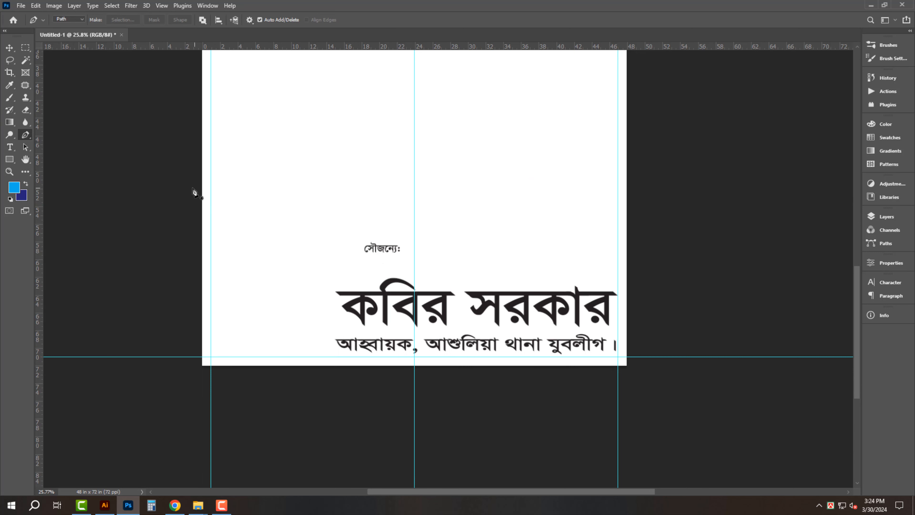
drag(333, 255, 376, 262)
alt+click(288, 263)
shift+click(703, 279)
drag(660, 410, 643, 417)
drag(479, 443, 248, 440)
click(204, 433)
drag(159, 399, 153, 389)
click(139, 306)
key(ctrl+Return)
Copy the selected band area of the Background layer onto a new layer
key(v)
click(888, 217)
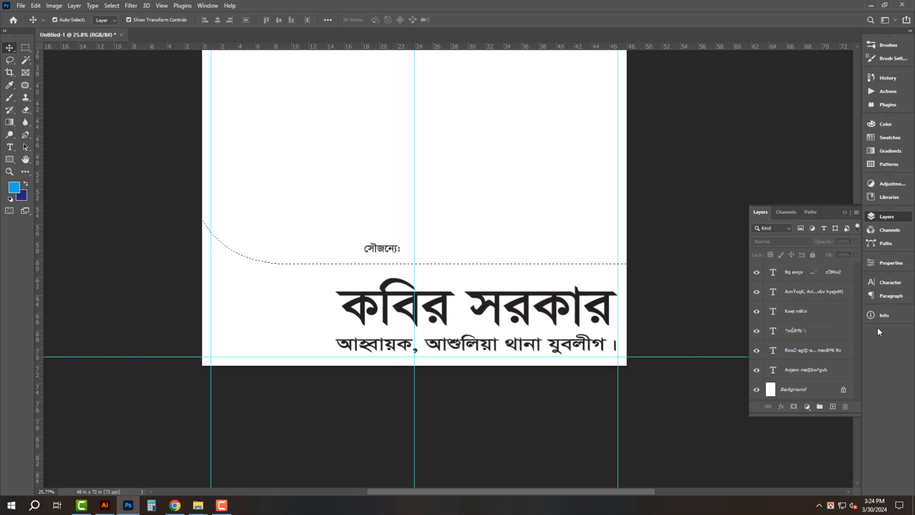
click(826, 387)
key(ctrl+j)
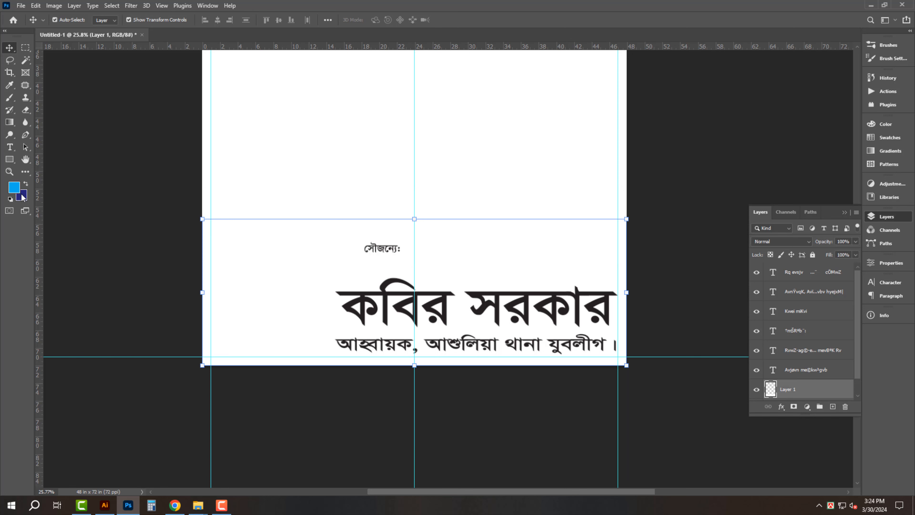
Set the background colour to C 0, M 100, Y 100, K 0 and fill the bottom band with this red
click(23, 196)
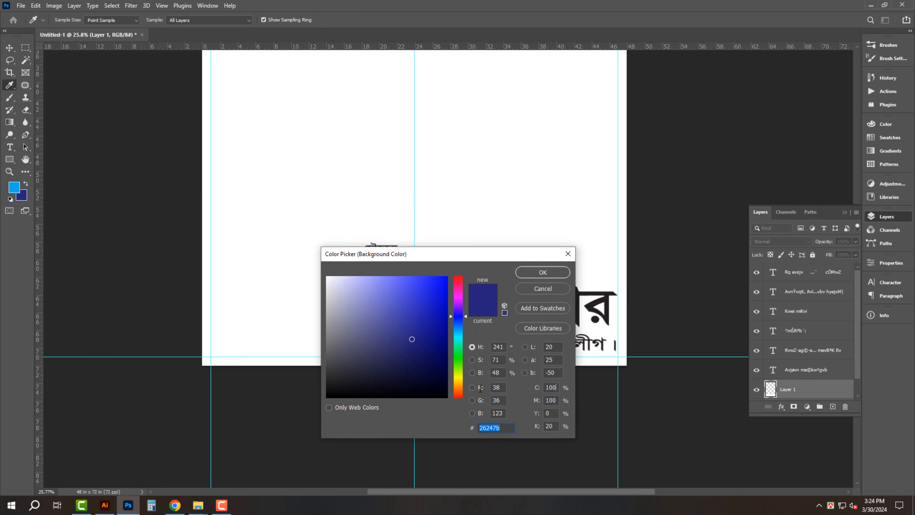
drag(481, 389, 470, 393)
text(0)
key(Tab)
text(100)
key(Tab)
text(100)
key(Tab)
key(0)
key(Return)
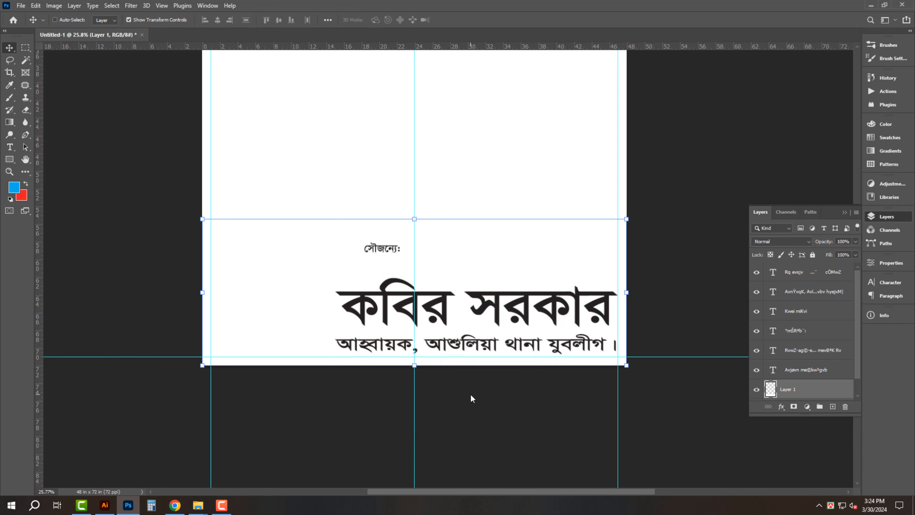
key(ctrl+shift+BackSpace)
scroll(451, 364, up, 4)
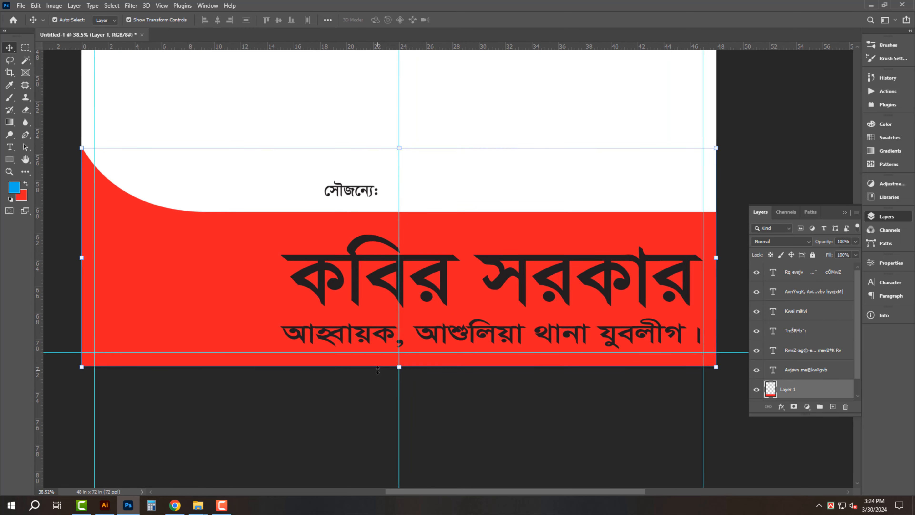
click(370, 421)
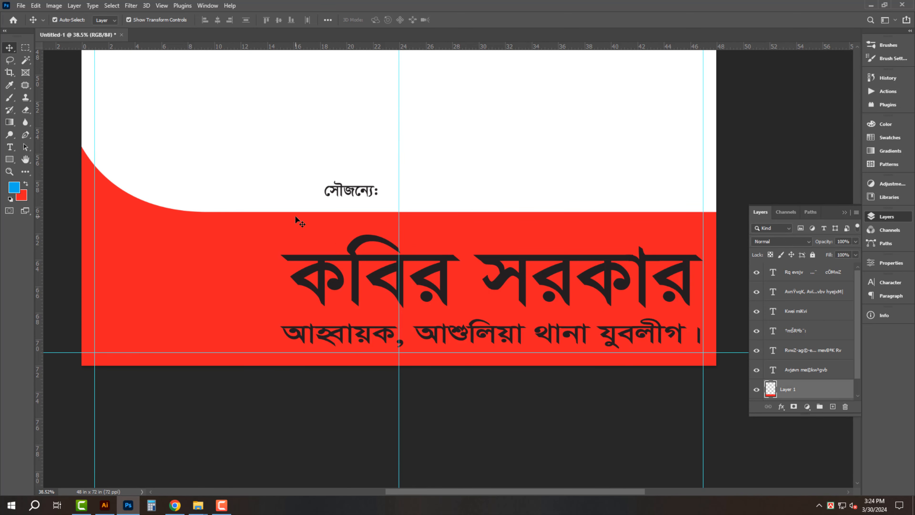
Duplicate the red band slightly higher behind the original and fill the copy with C 0, M 30, Y 100, K 0
drag(304, 227, 309, 226)
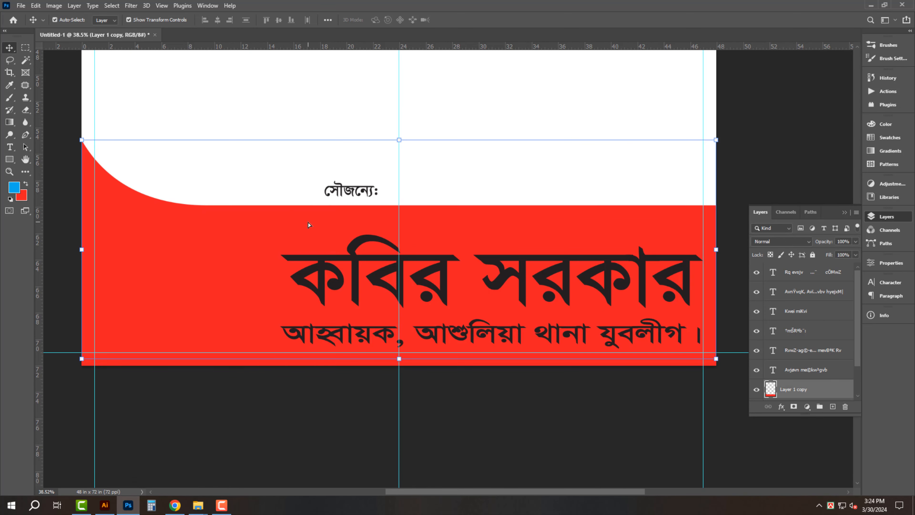
click(26, 196)
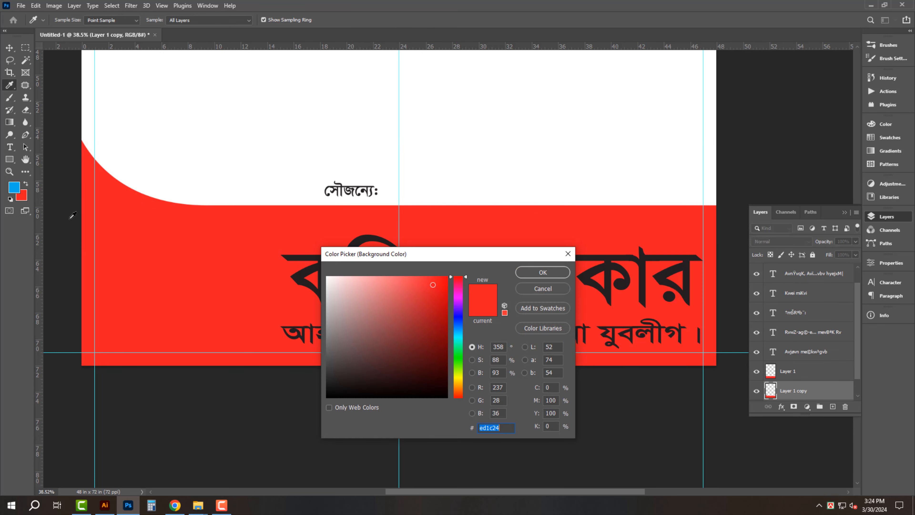
text(30)
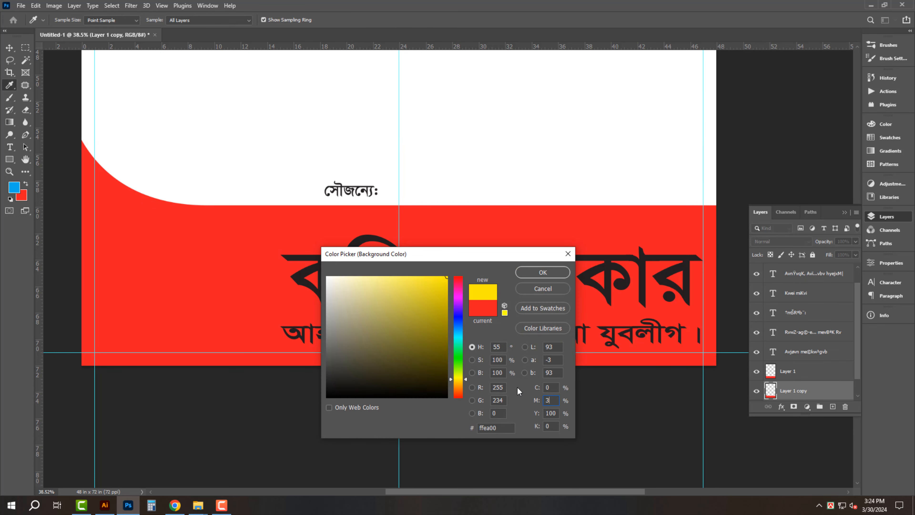
key(Return)
key(ctrl+shift+BackSpace)
click(514, 437)
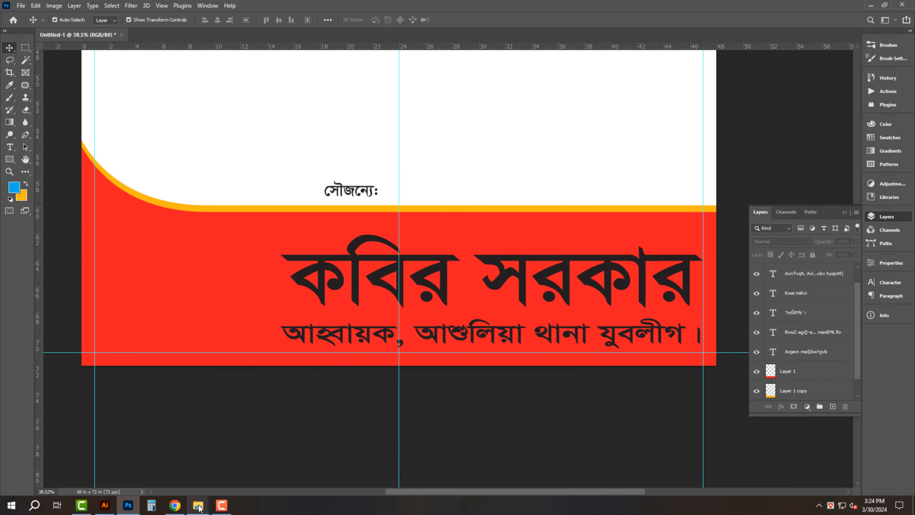
Open the Bangladesh Awami Jubo League logo PNG, cut its artwork, and close the file without saving
mouse_move(200, 508)
click(301, 469)
click(44, 31)
click(44, 30)
double_click(124, 93)
drag(287, 273, 587, 41)
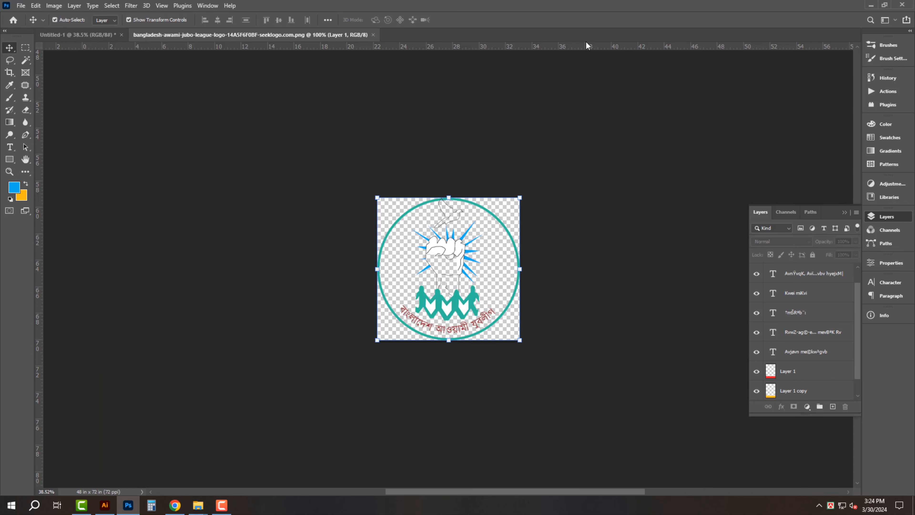
key(ctrl+x)
key(ctrl+w)
click(462, 188)
Select a circle about 9 in across at the red band's left end and copy it to a new layer
drag(161, 342, 299, 137)
click(241, 241)
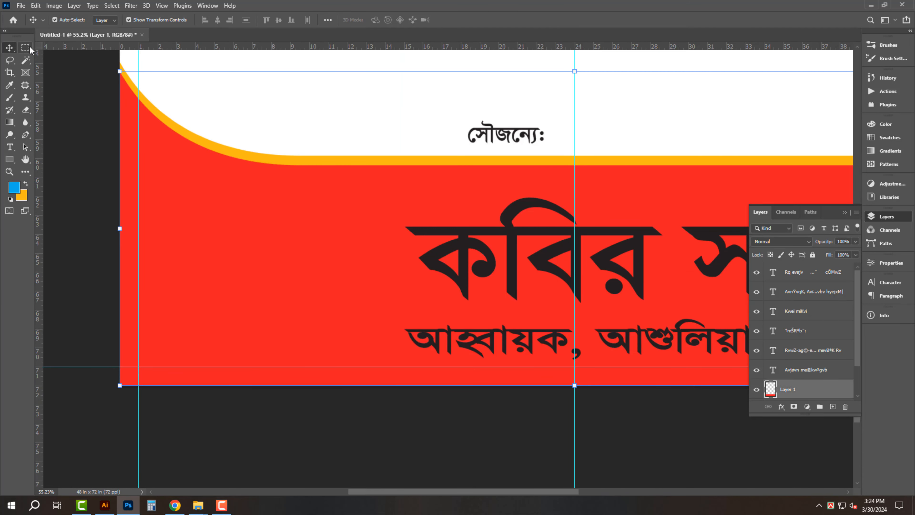
click(29, 45)
click(62, 59)
drag(241, 272, 446, 353)
key(ctrl+j)
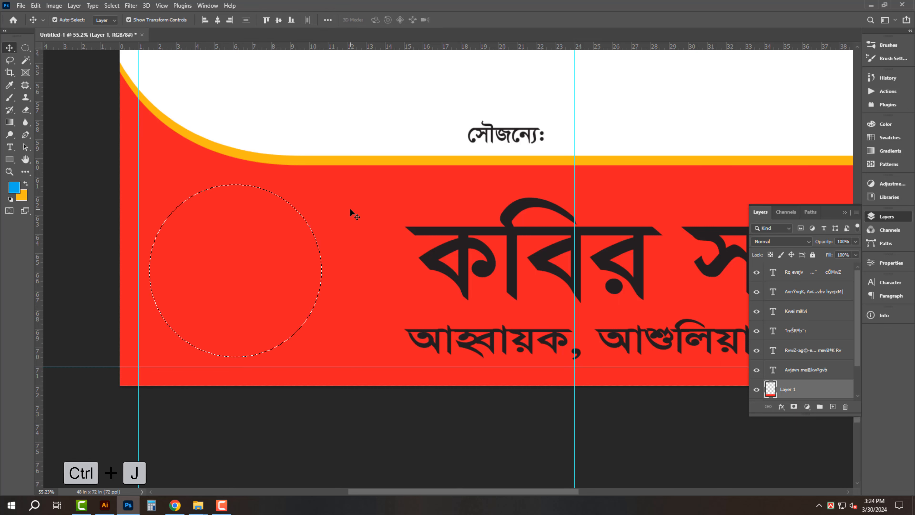
key(v)
Set the background colour to white and fill the circle layer with it
click(24, 195)
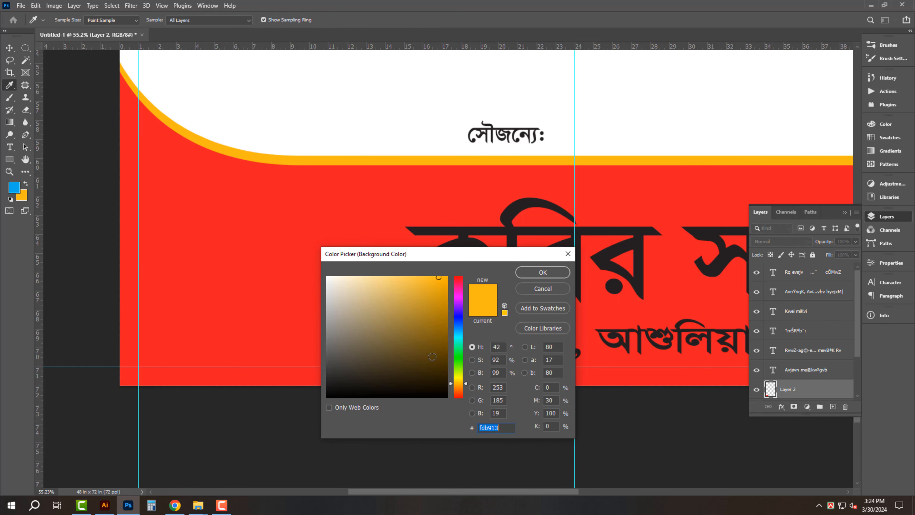
click(196, 144)
key(Return)
key(ctrl+shift+Delete)
Paste the logo, scale it to fit inside the white circle, and keep its layer above the circle
key(ctrl+v)
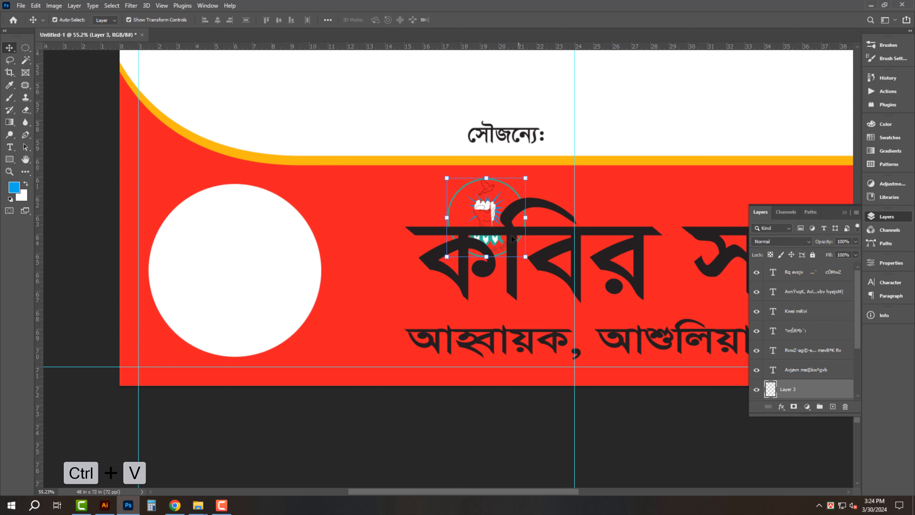
drag(490, 205, 245, 198)
key(Return)
click(286, 226)
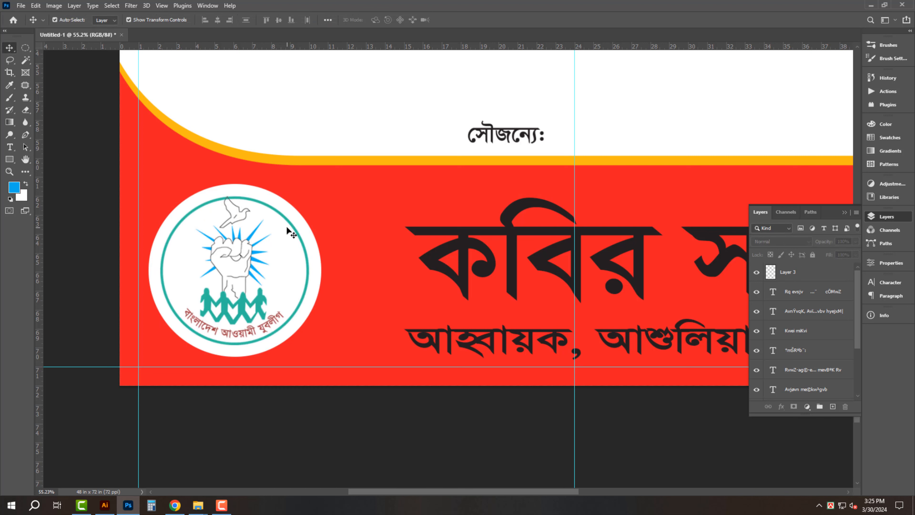
click(221, 74)
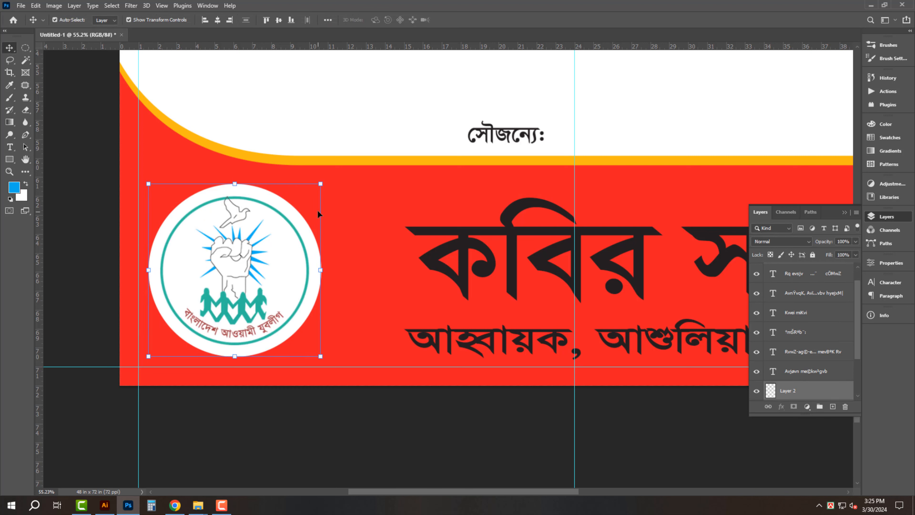
Enlarge the sponsor name and designation lines together leftward so they reach close to the logo circle
drag(397, 293, 460, 343)
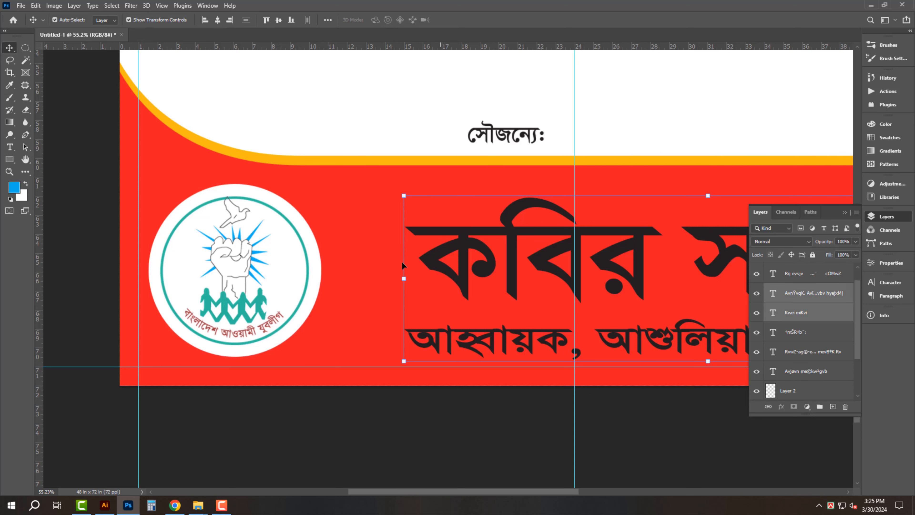
drag(405, 195, 361, 209)
key(Return)
click(299, 121)
Change the text colour of the sponsor name and the designation line to white
click(648, 236)
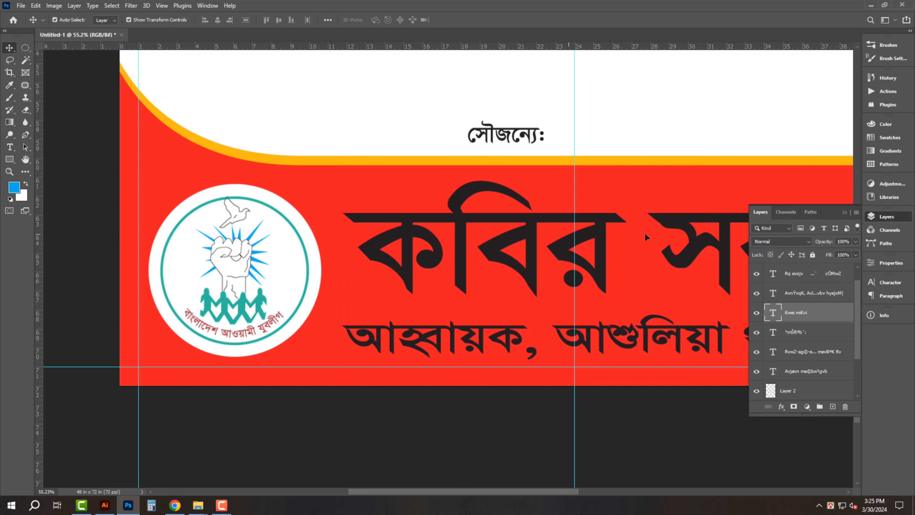
click(892, 281)
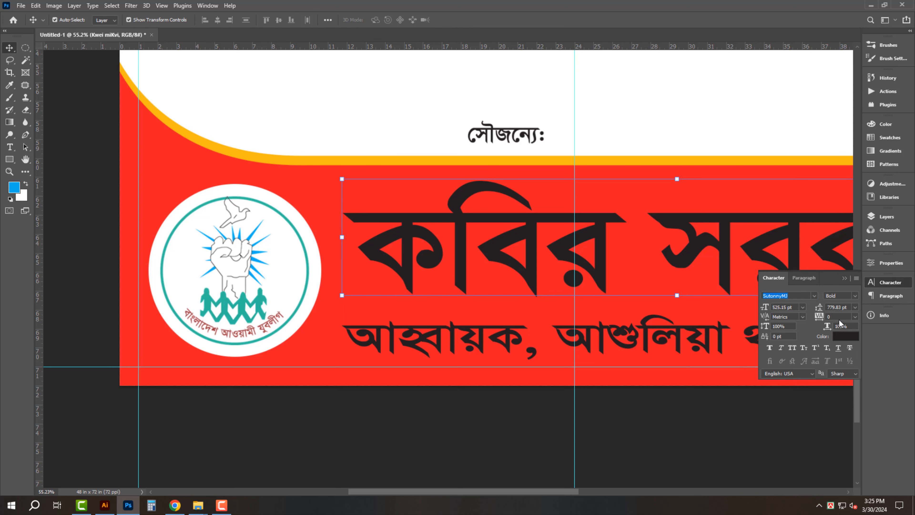
click(847, 336)
drag(418, 351, 322, 270)
key(Return)
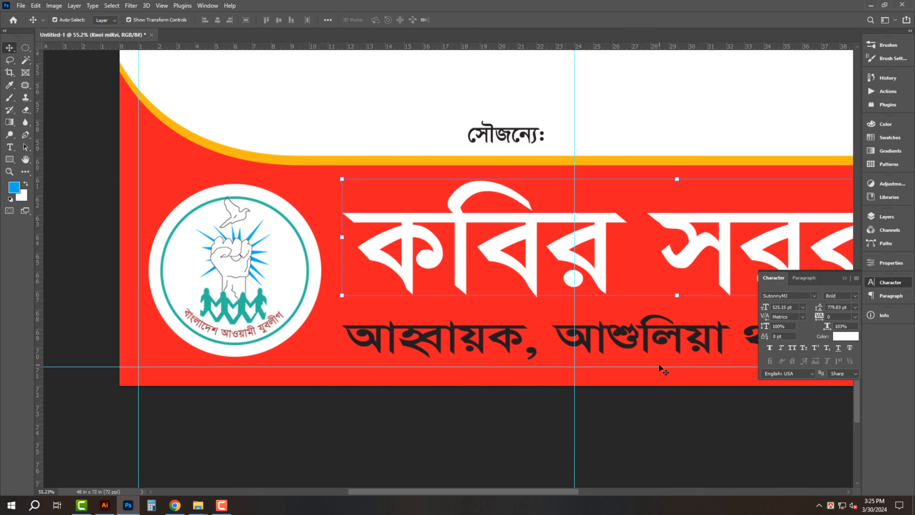
click(667, 340)
click(847, 336)
drag(423, 343, 324, 274)
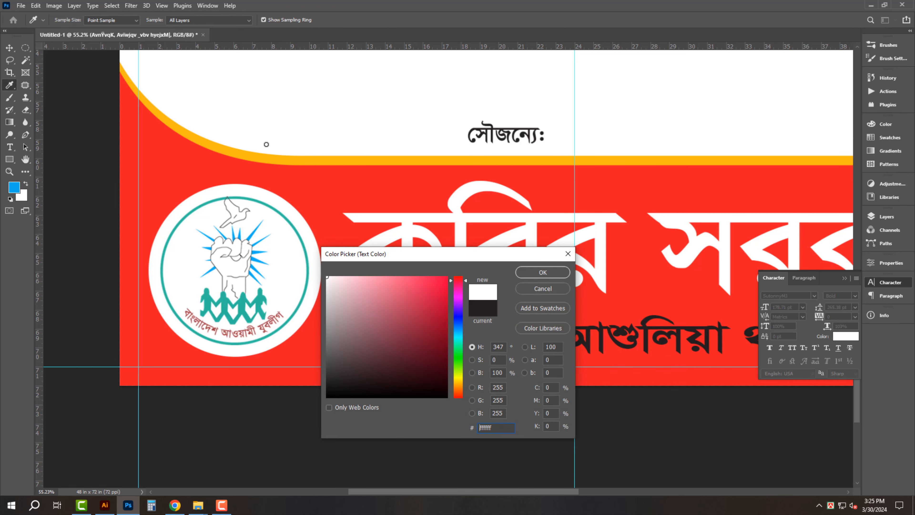
key(Return)
Move the "সৌজন্যে:" label to the left margin guide above the logo and enlarge it
drag(518, 142, 275, 115)
key(ctrl+t)
key(Return)
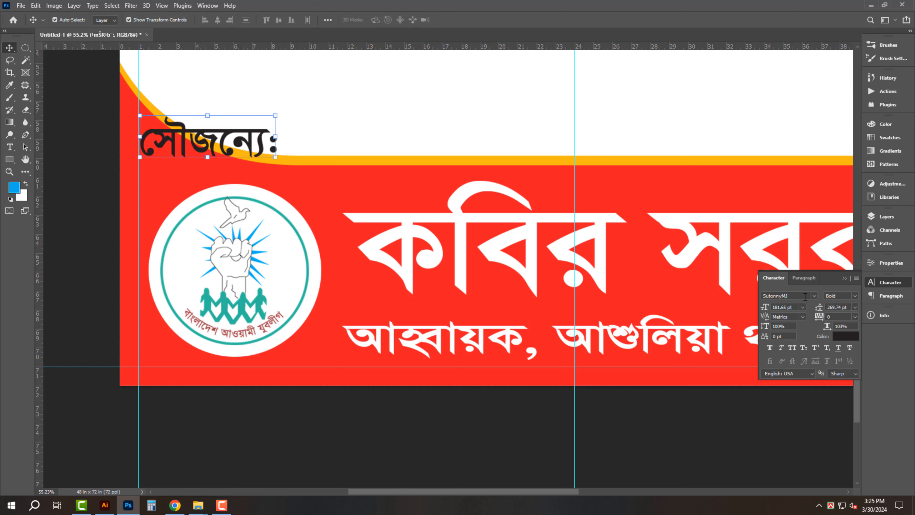
Set the "সৌজন্যে:" label's font to Shorif Sayef Bijoy 2003 Regular
text(shor)
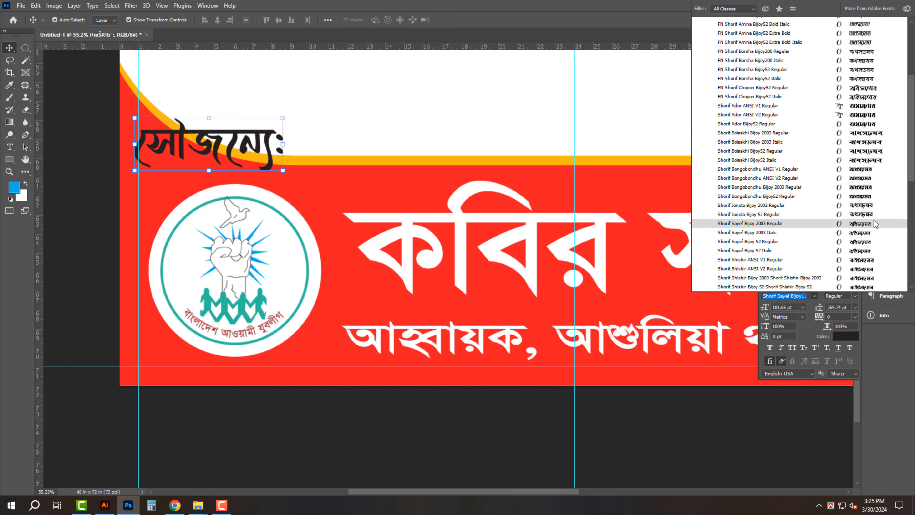
click(874, 226)
drag(264, 199, 246, 199)
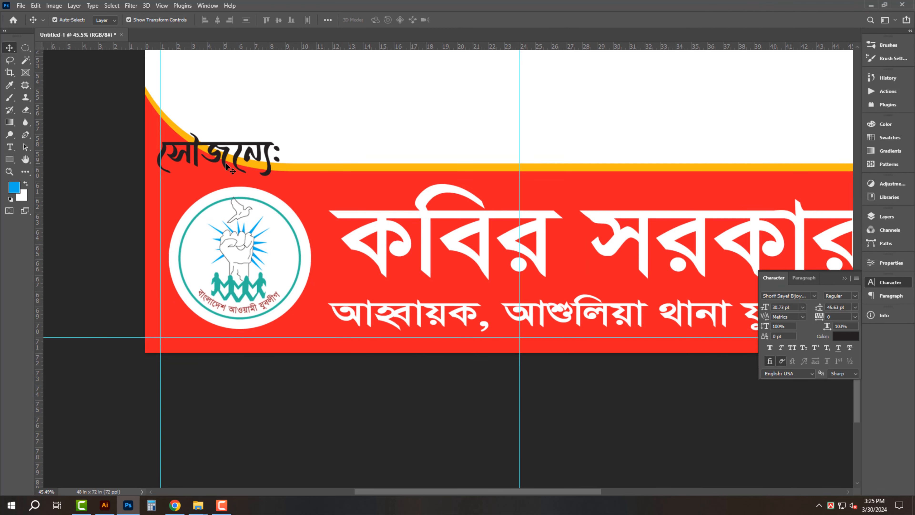
Nudge the "সৌজন্যে:" label right so it starts just inside the left margin guide
drag(211, 155, 216, 155)
drag(339, 175, 327, 175)
drag(349, 141, 329, 233)
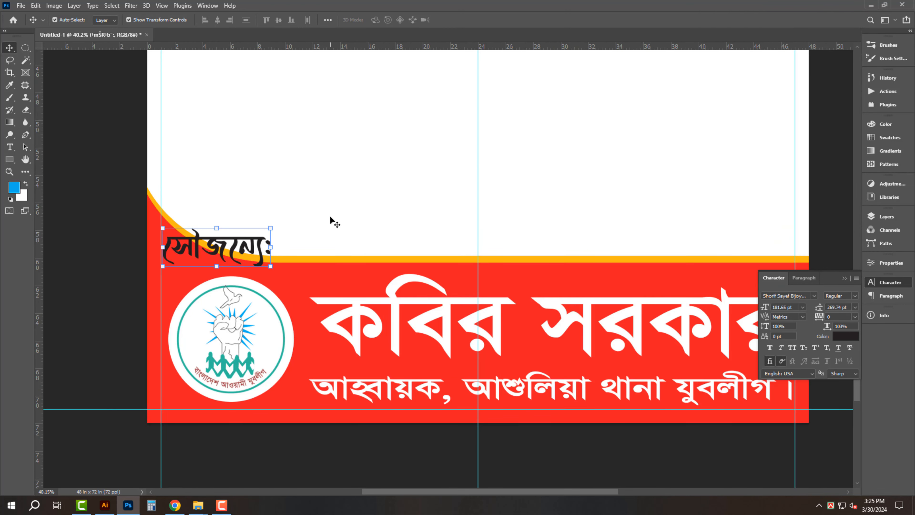
click(330, 203)
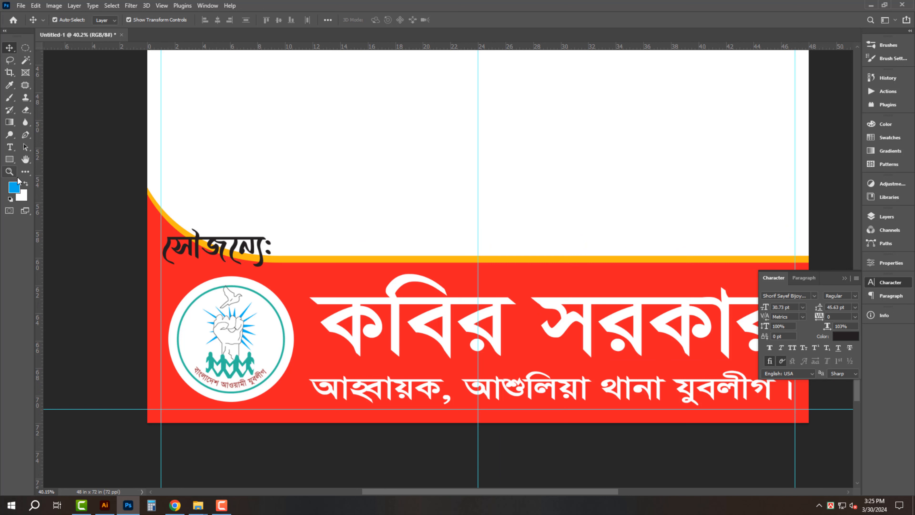
Draw a rounded rectangle about 3.6 in tall from beyond the poster's left edge past the "সৌজন্যে:" label and convert it to a selection
key(u)
mouse_move(300, 254)
mouse_down()
mouse_move(318, 261)
mouse_move(305, 255)
mouse_up()
drag(297, 213, 232, 221)
key(Return)
key(ctrl+Return)
key(v)
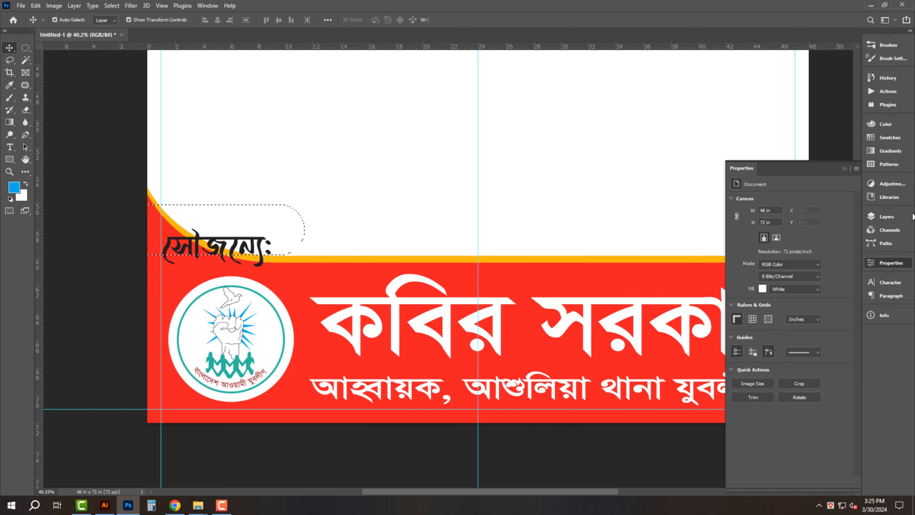
Copy the pill-shaped selection from the Background layer onto a new layer
click(894, 218)
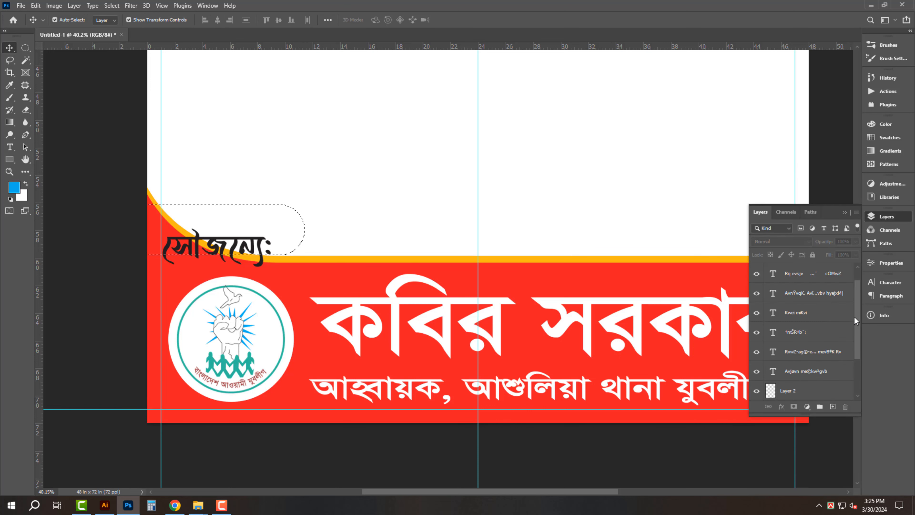
drag(856, 318, 863, 421)
click(831, 395)
key(ctrl+j)
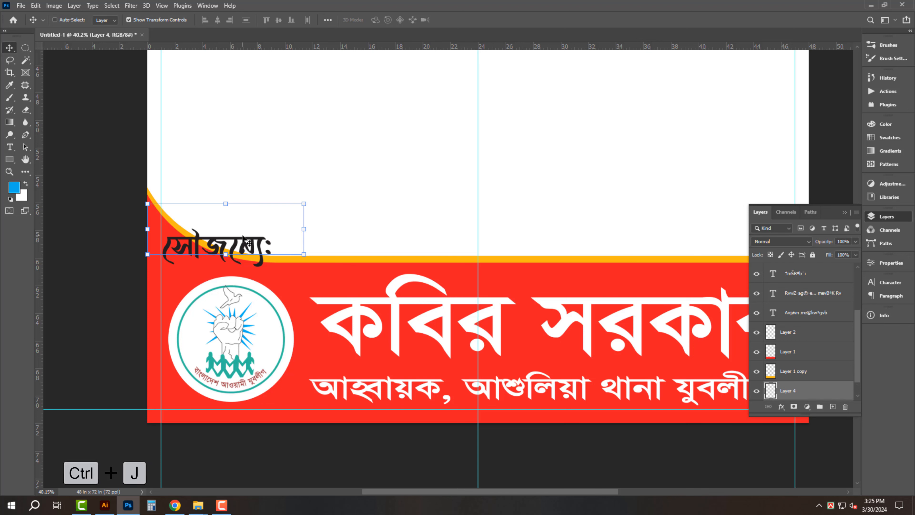
Fill the pill shape with dark green, C 100, M 30, Y 100
click(23, 196)
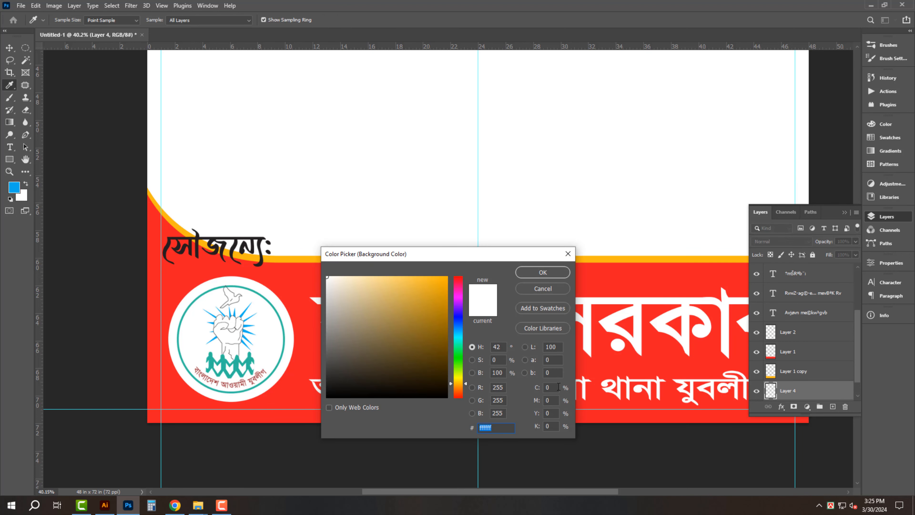
text(100)
key(Tab)
text(50)
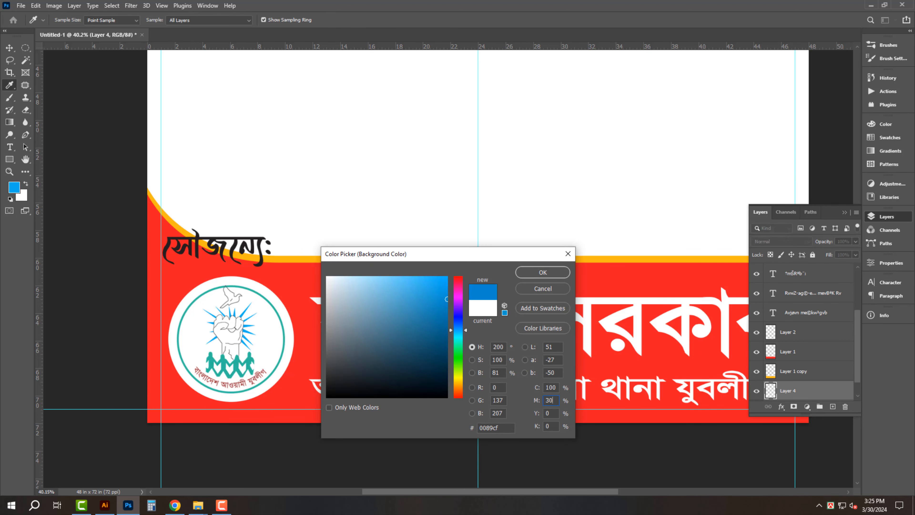
key(Tab)
text(100)
key(Return)
key(ctrl+BackSpace)
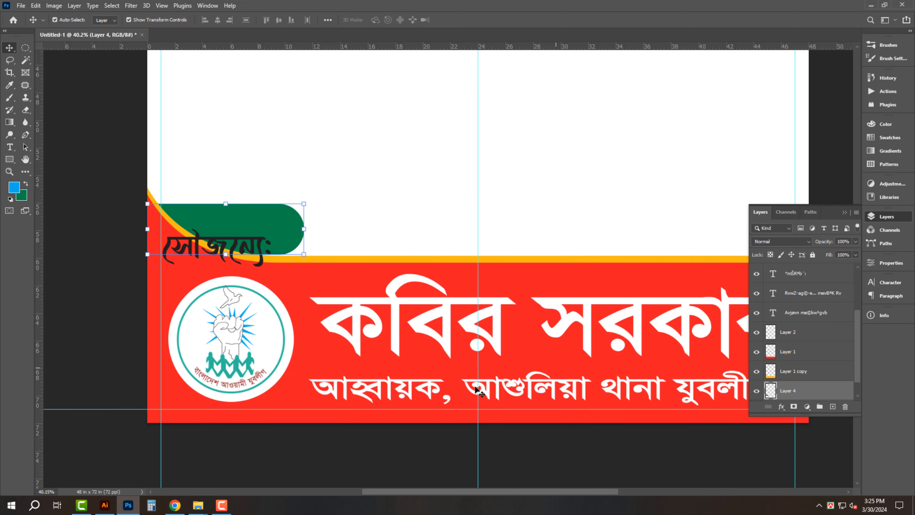
Bring the green pill and the "সৌজন্যে:" label to the front and position the label inside the pill
drag(193, 285, 241, 288)
shift+click(278, 217)
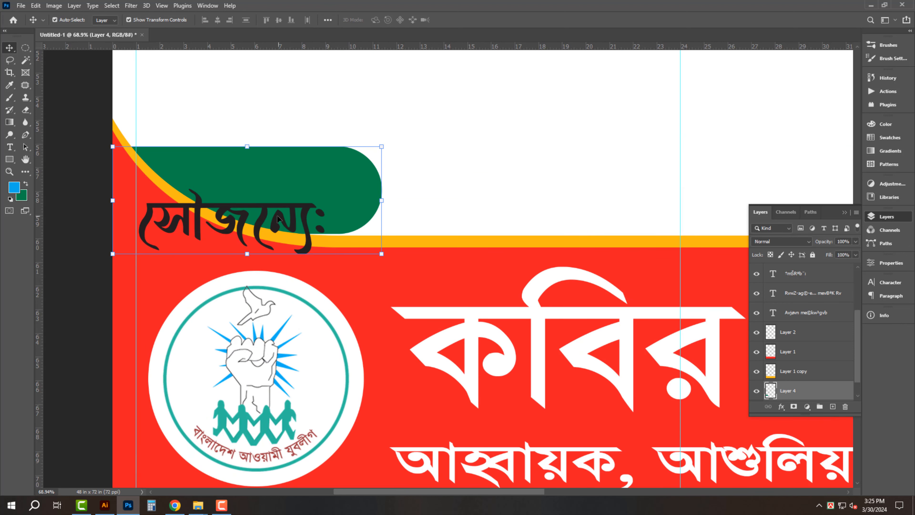
key(ctrl+shift+bracketright)
drag(278, 217, 295, 196)
key(ctrl+t)
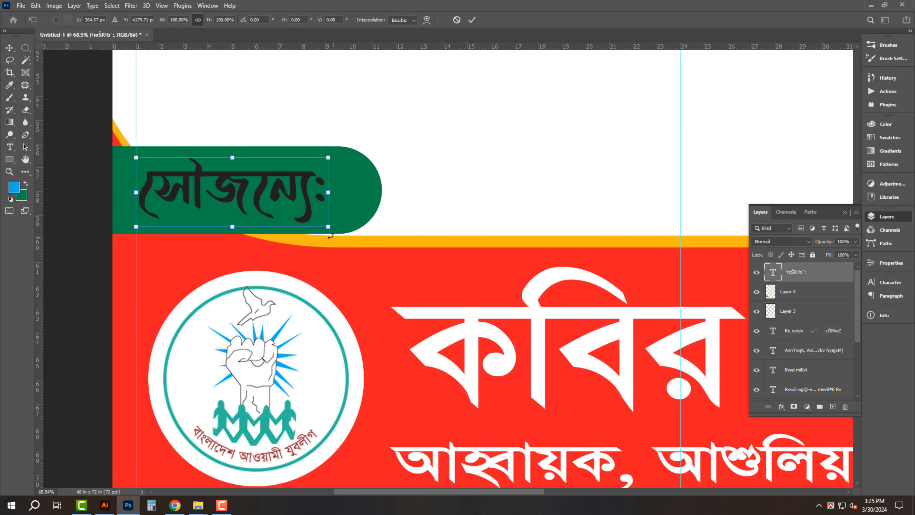
drag(338, 226, 345, 229)
key(Return)
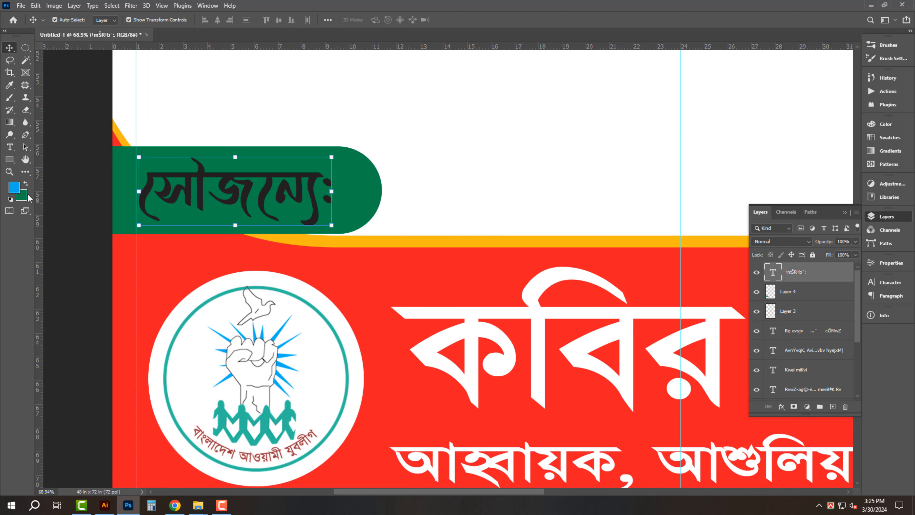
Change the "সৌজন্যে:" label's colour to white (ffffff)
click(22, 198)
text(ffffff)
key(Return)
key(ctrl+BackSpace)
Duplicate the green pill behind the original and fill the copy with lighter green, C 60, M 0, Y 100
click(363, 209)
mouse_move(373, 197)
mouse_down()
mouse_move(348, 193)
mouse_move(367, 199)
mouse_up()
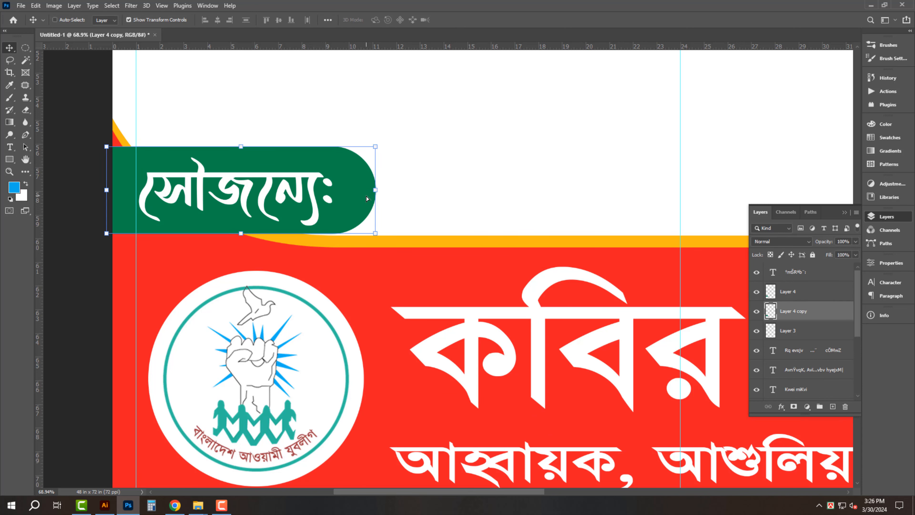
click(23, 195)
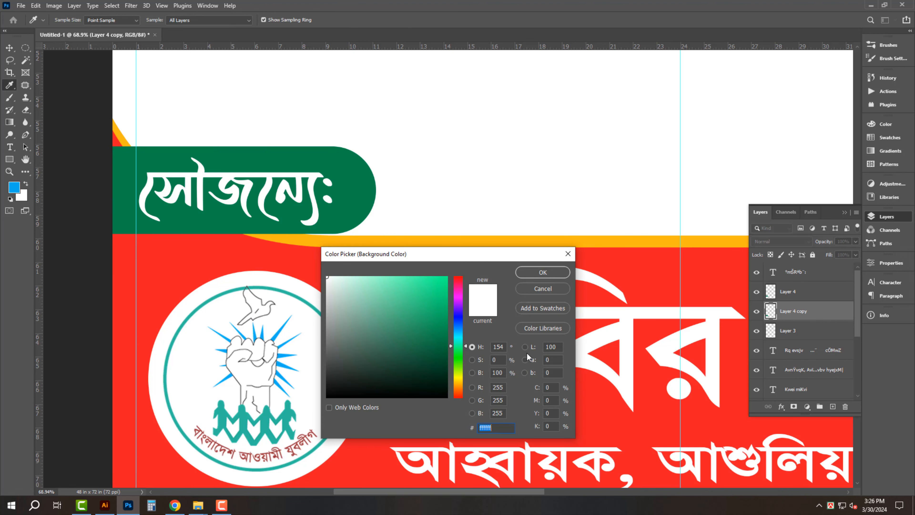
text(65)
key(Tab)
text(10)
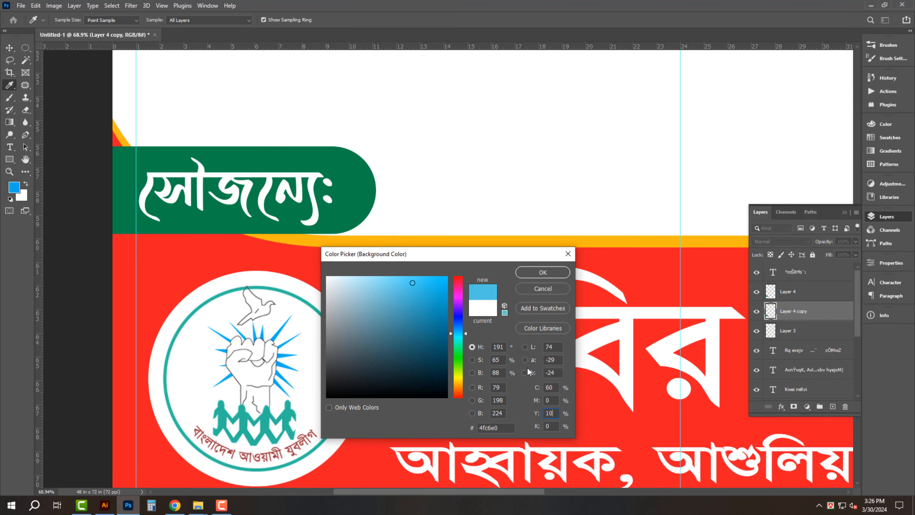
key(Tab)
text(100)
key(Return)
key(ctrl+shift+BackSpace)
Add a third pill copy behind the other two, offset to the right, and fill it with C 30, M 0, Y 100
drag(333, 188, 444, 223)
click(23, 196)
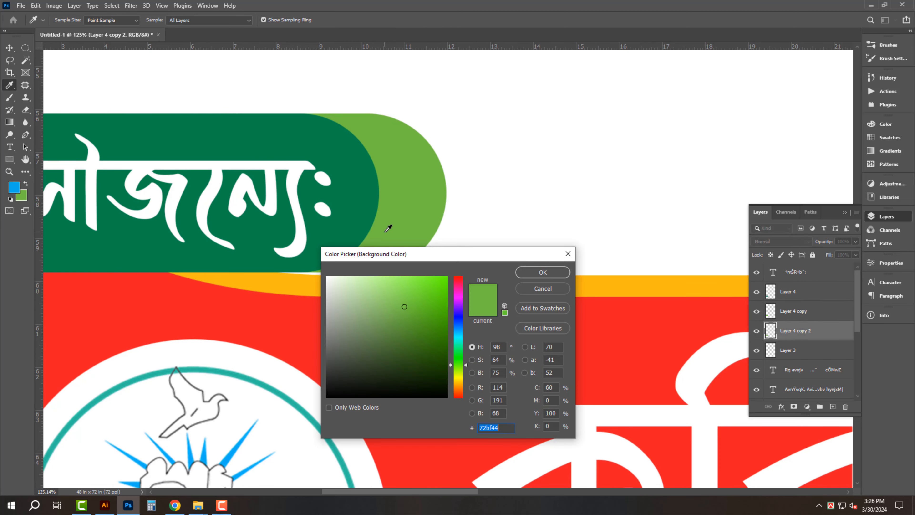
text(30)
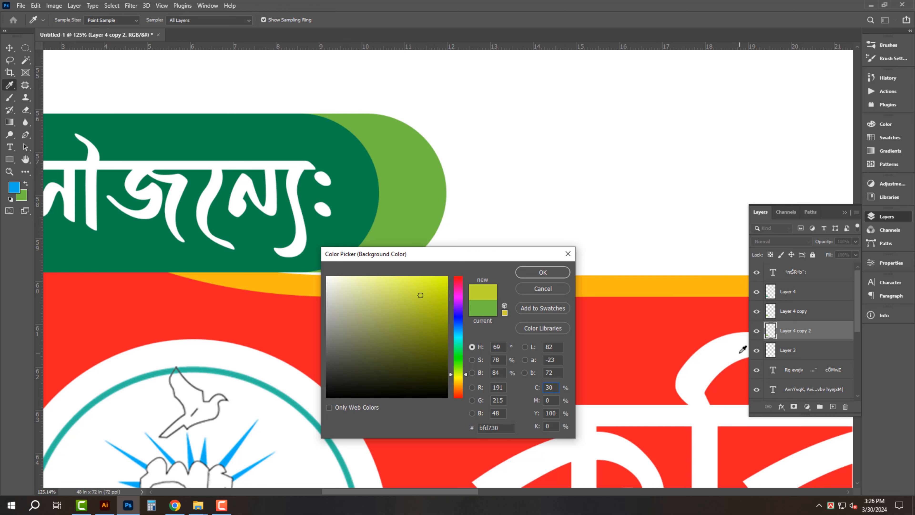
key(Return)
key(ctrl+shift+BackSpace)
key(v)
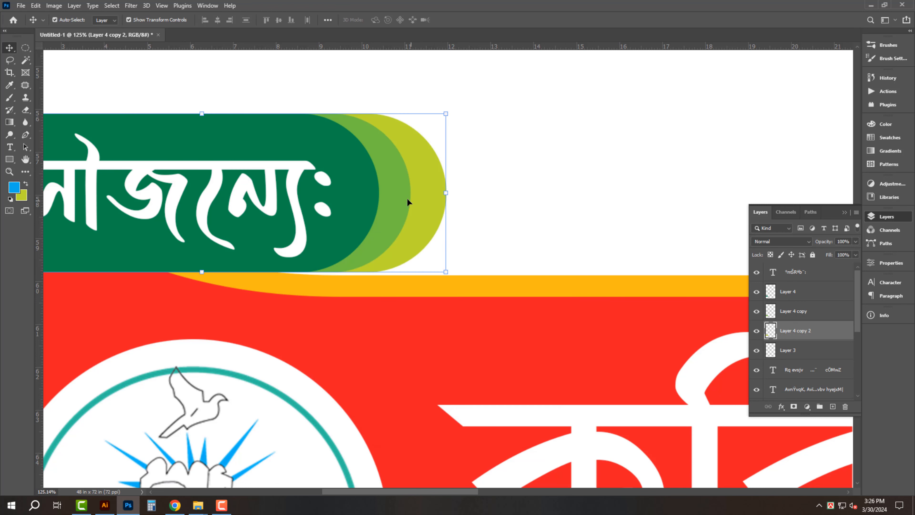
Merge the three overlapping green pills into one layer
shift+click(387, 197)
shift+click(370, 192)
key(ctrl+e)
Shrink the merged pill and its label and move them right, above the logo and away from the poster's left edge
drag(386, 189, 326, 186)
shift+click(326, 186)
drag(412, 157, 371, 159)
drag(341, 200, 373, 195)
key(Return)
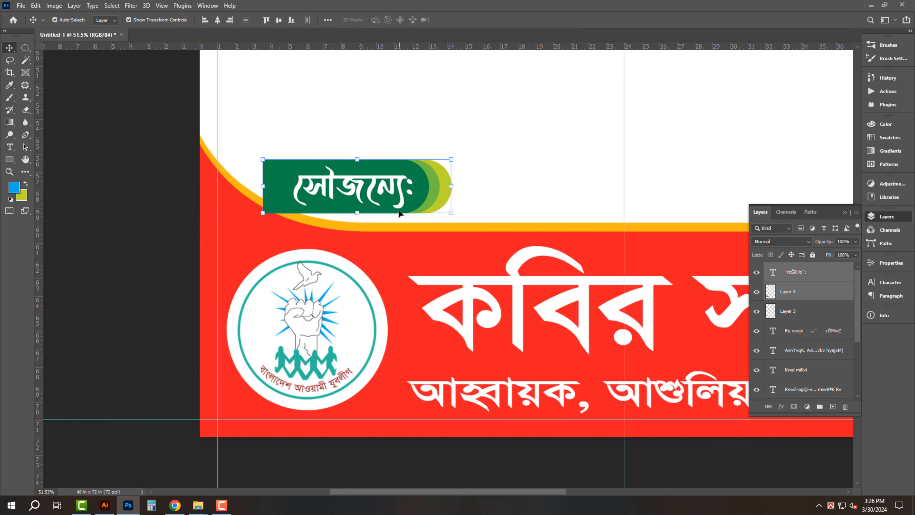
Extend the pill past the poster's left edge with a merged duplicate and send it with the label behind the red band
click(525, 182)
drag(436, 187, 351, 187)
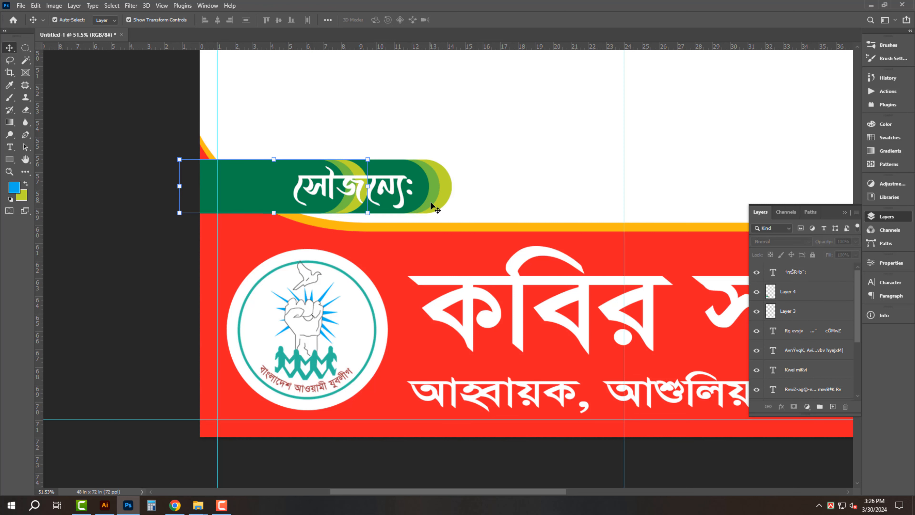
key(ctrl+[)
key(ctrl+z)
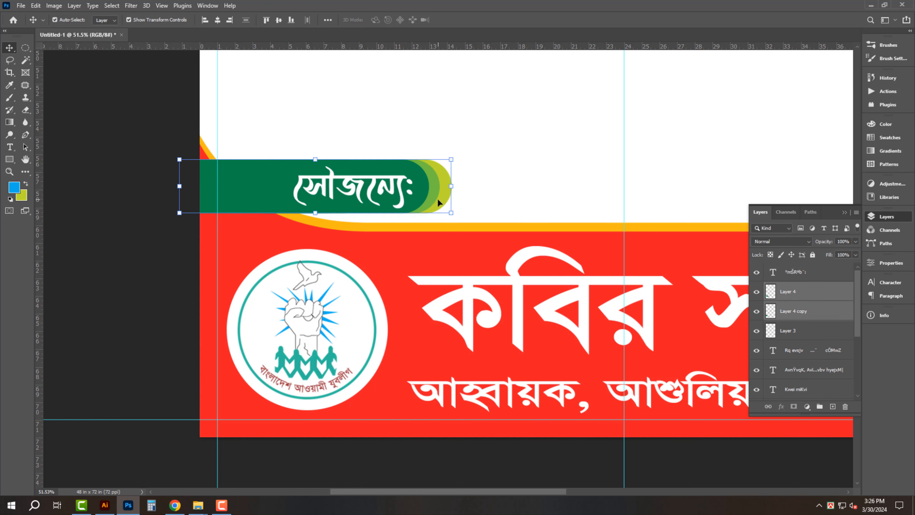
key(ctrl+z)
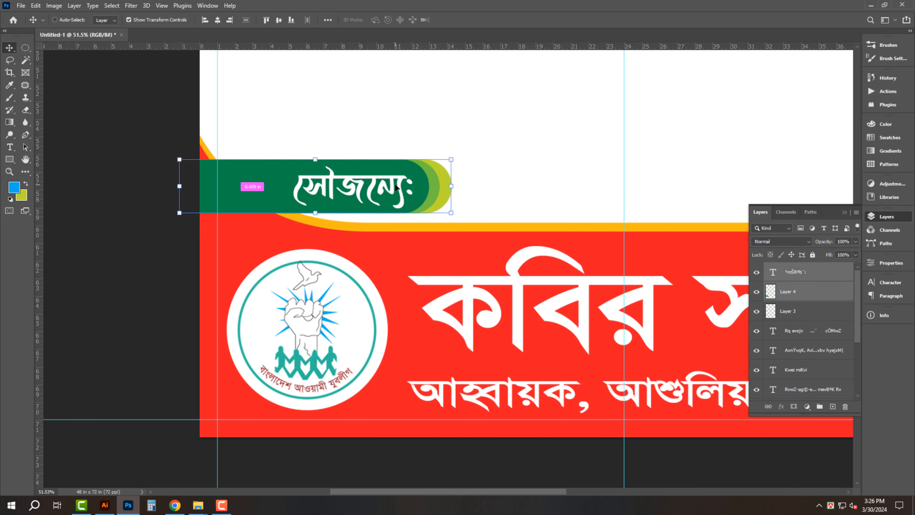
key(ctrl+shift+[)
Enlarge the four-line Eid greeting text around its centre
click(506, 196)
key(ctrl+0)
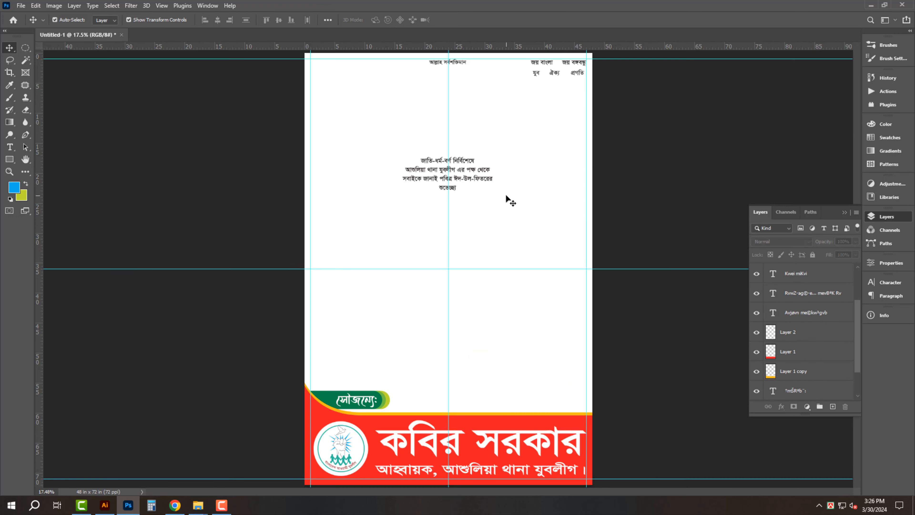
click(462, 164)
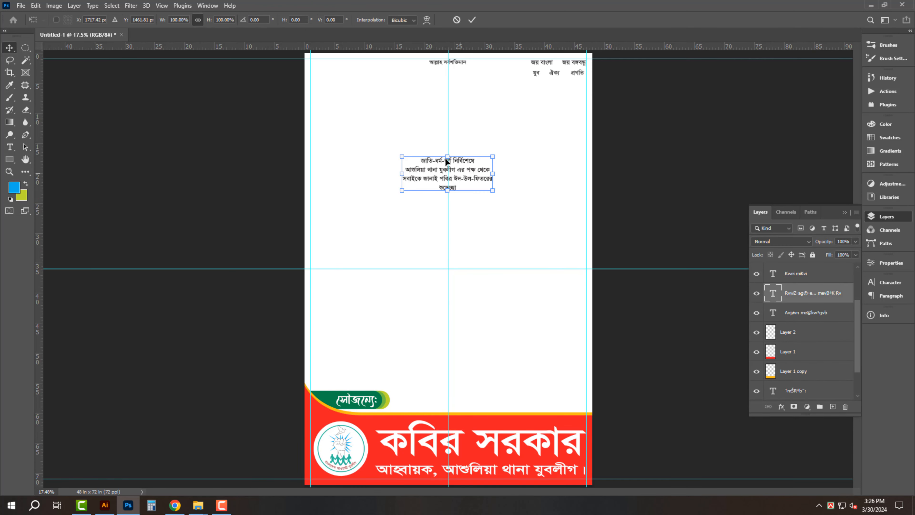
drag(448, 154, 448, 144)
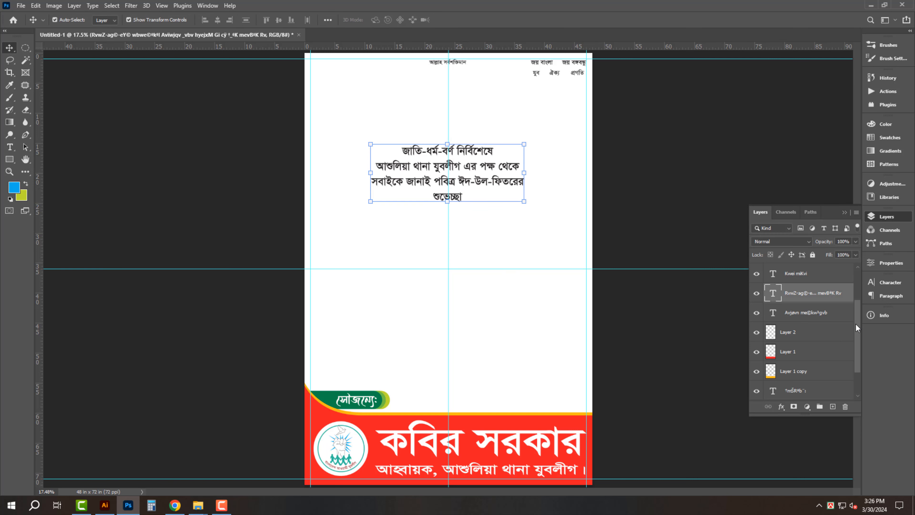
Select a full-width strip about 3 in tall along the poster's top and copy it from the Background onto a new layer
scroll(860, 389, down, 2)
click(834, 395)
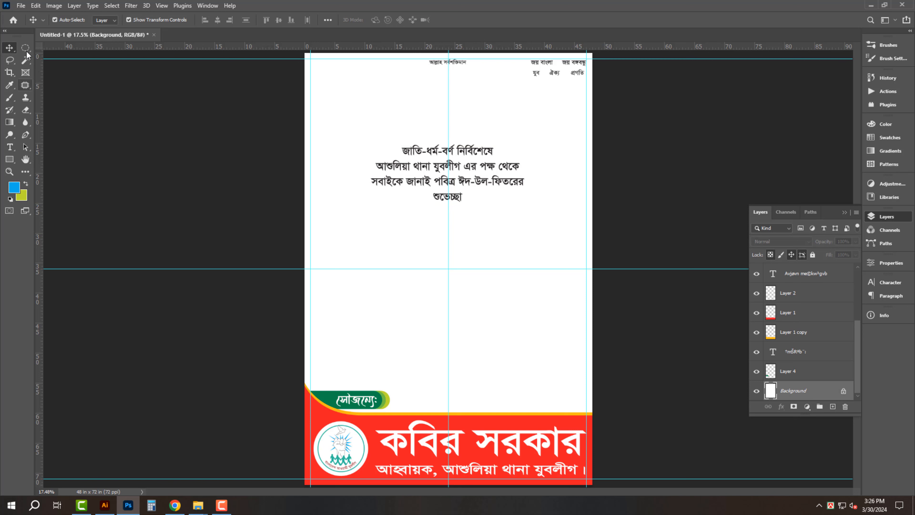
drag(25, 48, 61, 48)
drag(297, 71, 750, 24)
key(v)
click(562, 134)
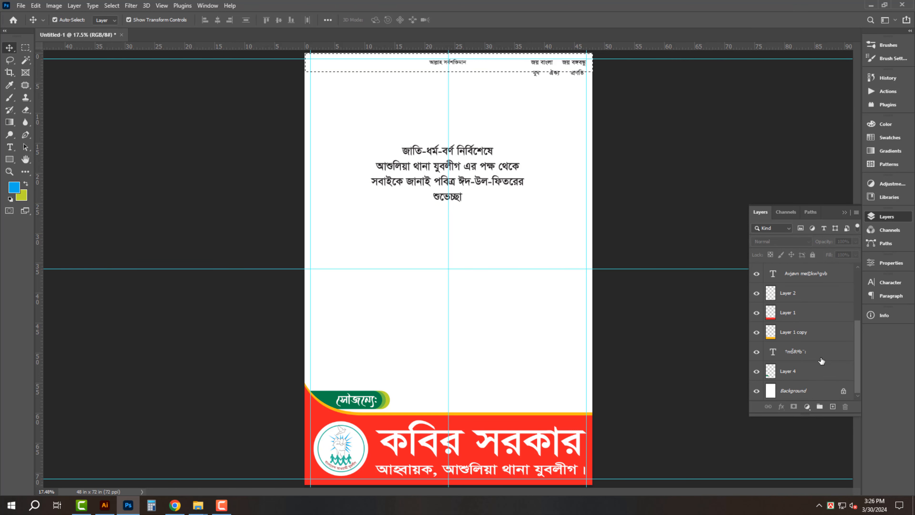
click(826, 396)
key(ctrl+j)
Fill the strip at the poster's top with green, C 100, M 0, Y 100
scroll(507, 102, up, 5)
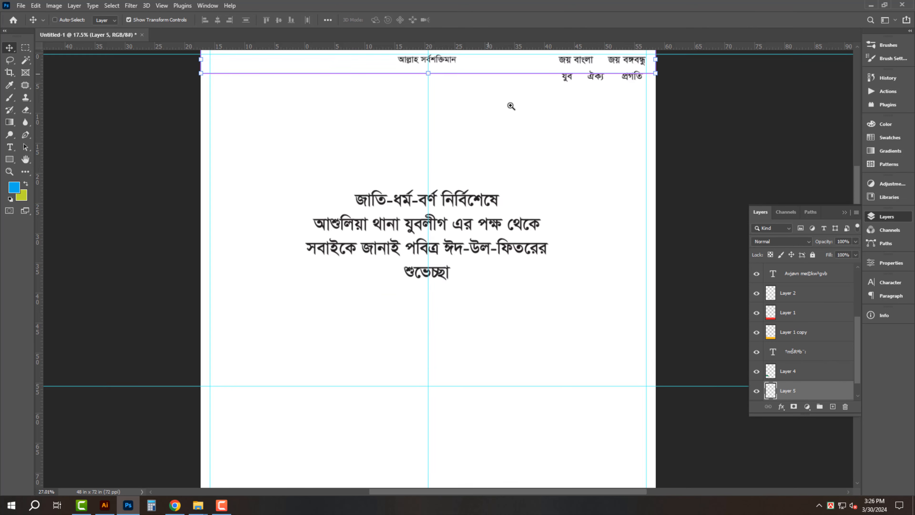
click(25, 199)
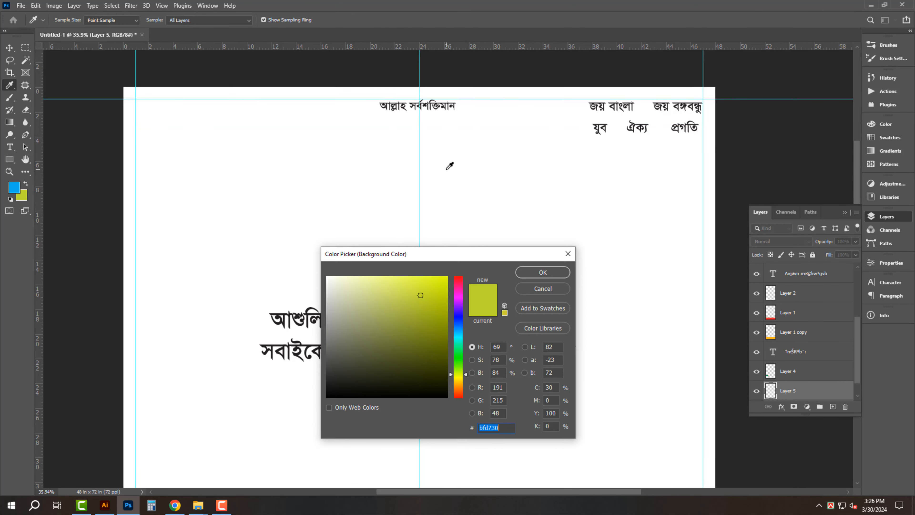
click(551, 388)
text(100)
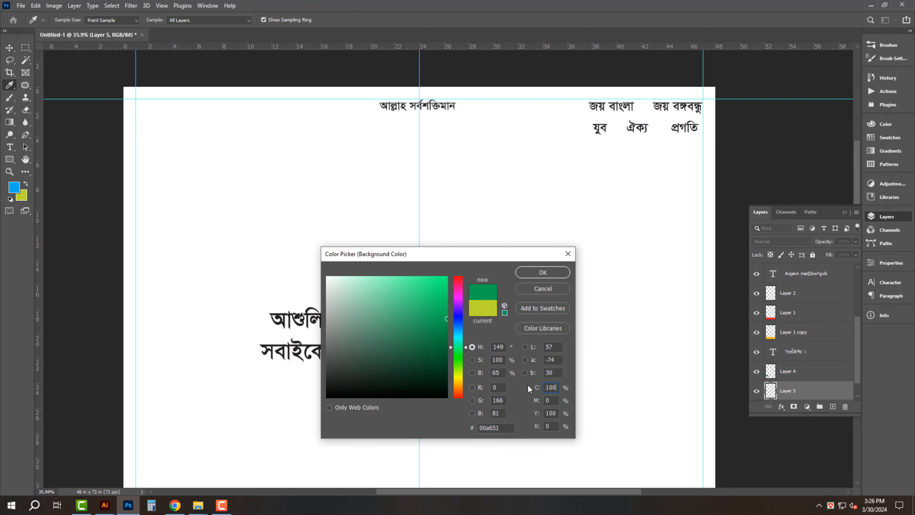
key(Return)
key(v)
key(ctrl+shift+BackSpace)
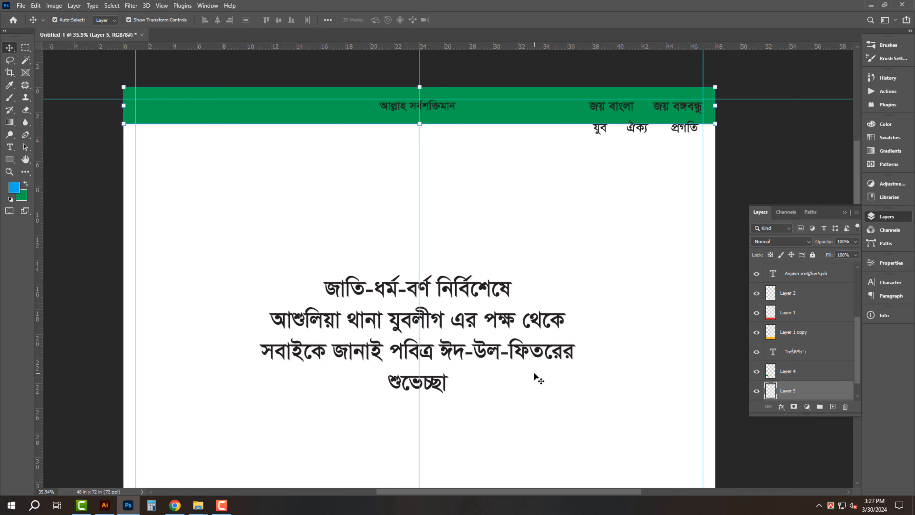
click(800, 141)
Enlarge the "আল্লাহ সর্বশক্তিমান" line in the green strip to 169.23% from its upper edge
click(453, 110)
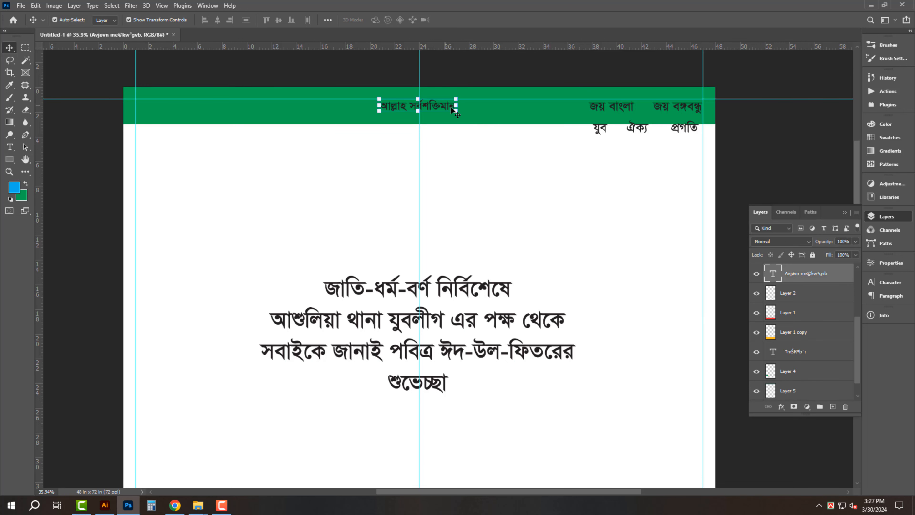
key(ctrl+t)
drag(418, 113, 419, 123)
key(Return)
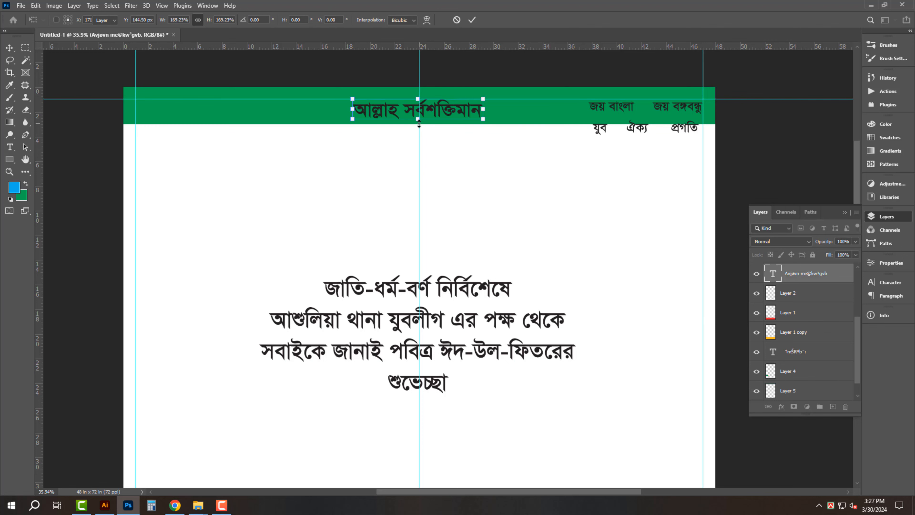
Change the "আল্লাহ সর্বশক্তিমান" line's colour to white (ffffff)
click(25, 198)
text(ffffff)
key(Return)
key(ctrl+BackSpace)
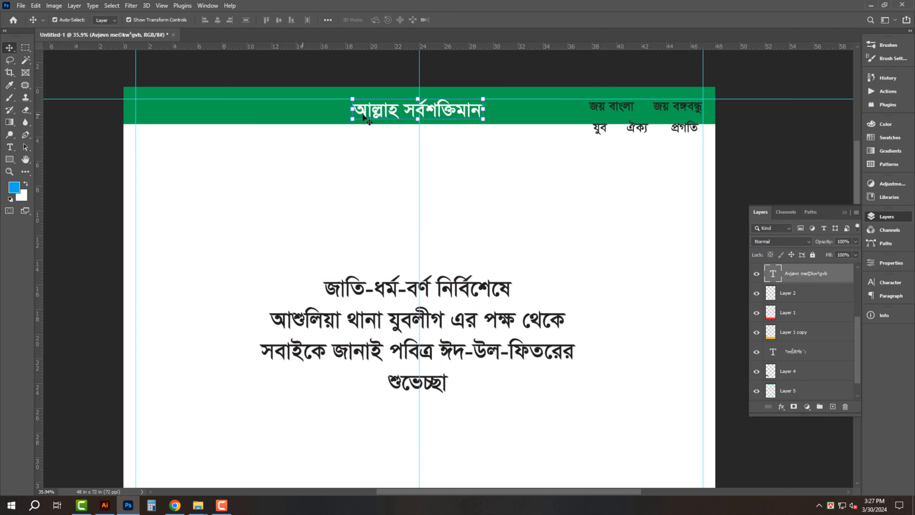
Reduce the "আল্লাহ সর্বশক্তিমান" line slightly while keeping it centred at the upper margin guide
key(ctrl+t)
drag(418, 120, 420, 118)
key(Return)
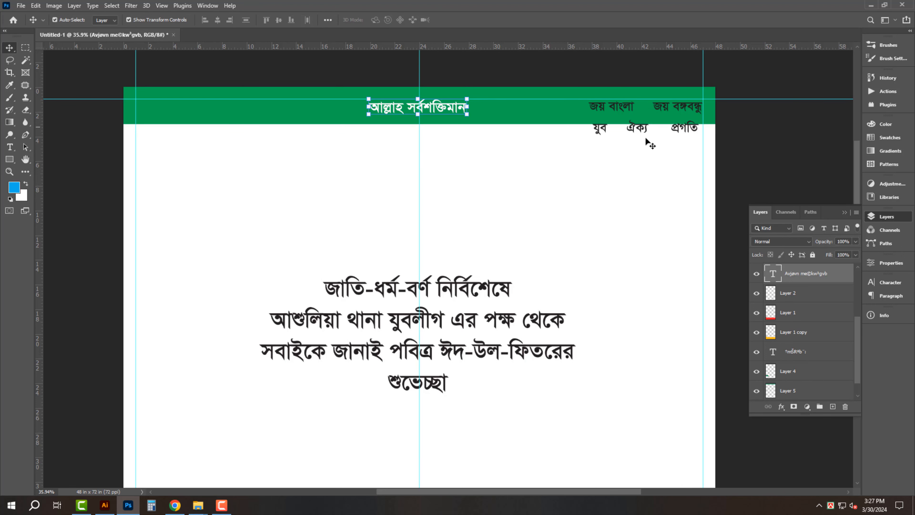
click(630, 206)
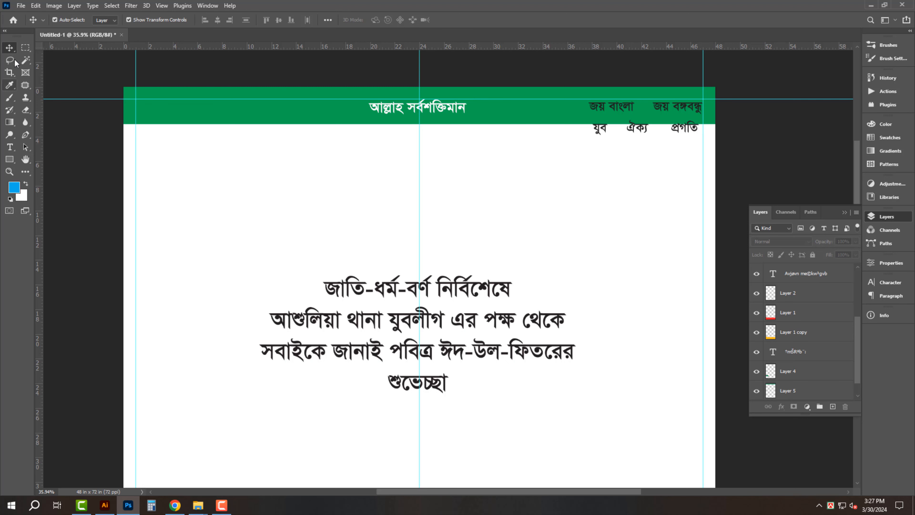
Outline a triangle across the poster's upper-right corner with the Pen tool and convert the path to a selection
key(p)
click(516, 80)
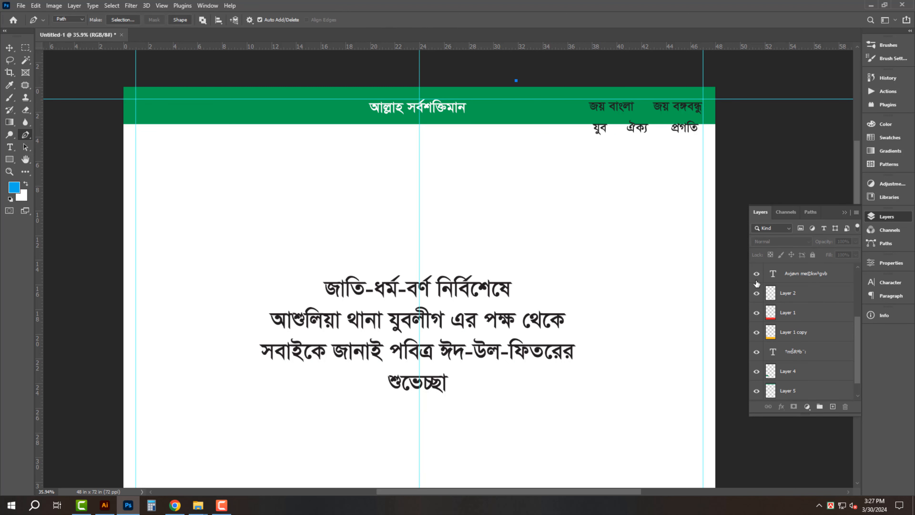
click(722, 270)
click(756, 158)
click(762, 78)
click(725, 64)
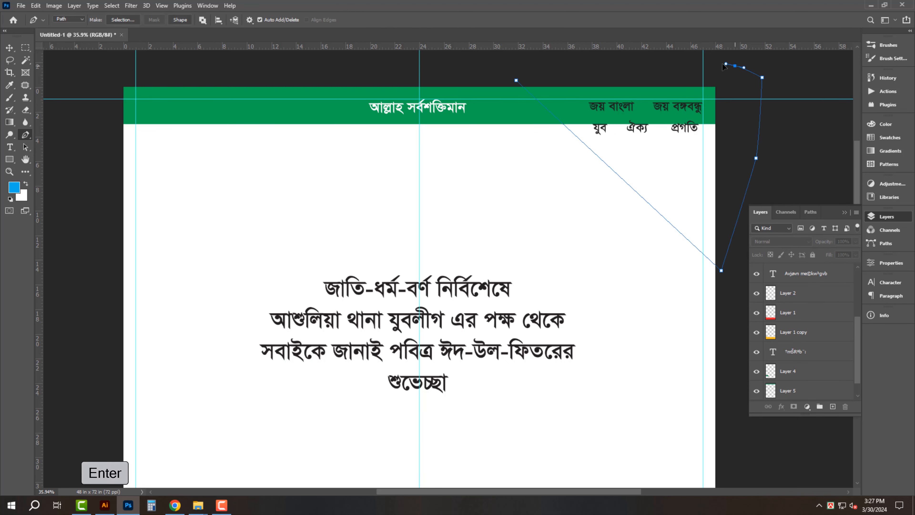
key(ctrl+Return)
Copy the selected corner triangle from the Background onto a new layer
key(v)
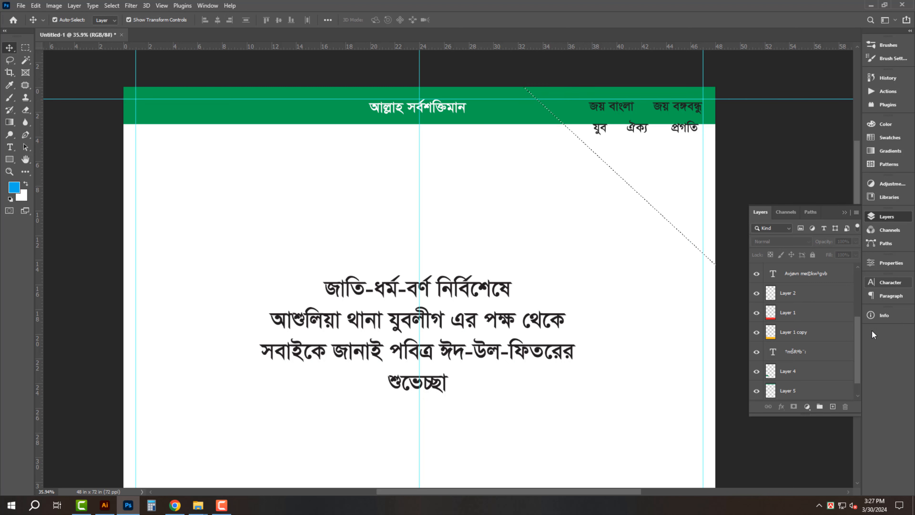
drag(858, 361, 857, 460)
click(825, 395)
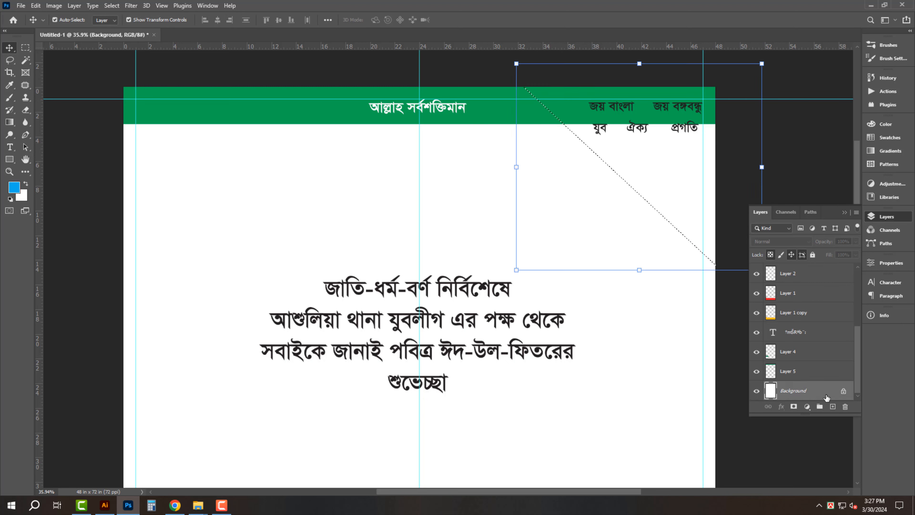
key(ctrl+j)
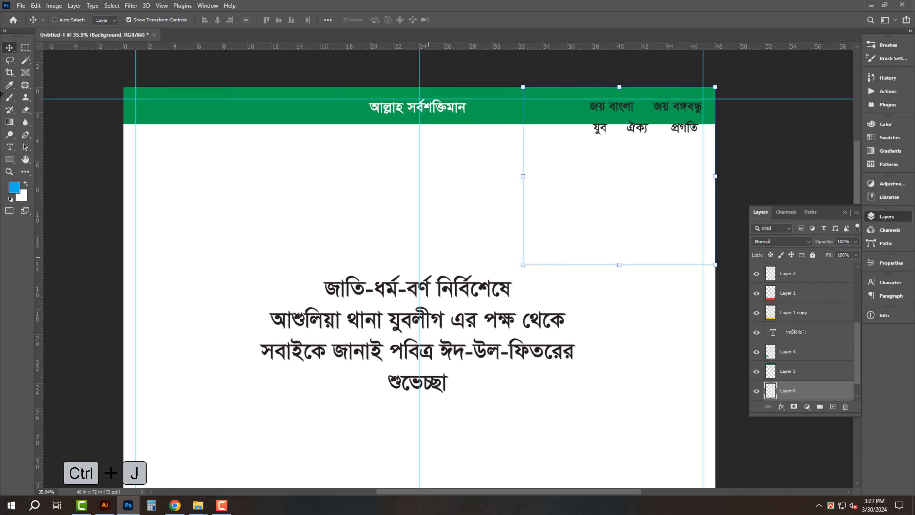
Fill the corner triangle with red, M 100, Y 100
click(24, 196)
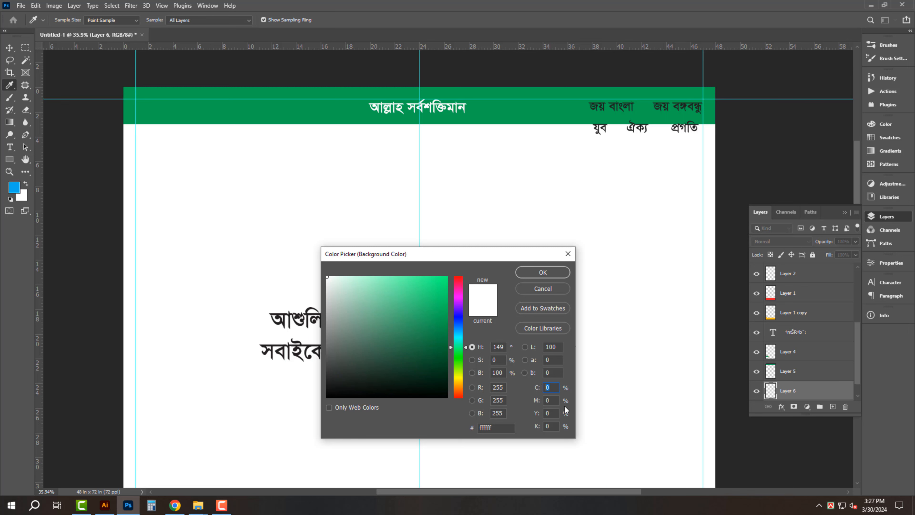
key(Tab)
text(100)
key(Tab)
text(100)
key(Return)
key(ctrl+shift+BackSpace)
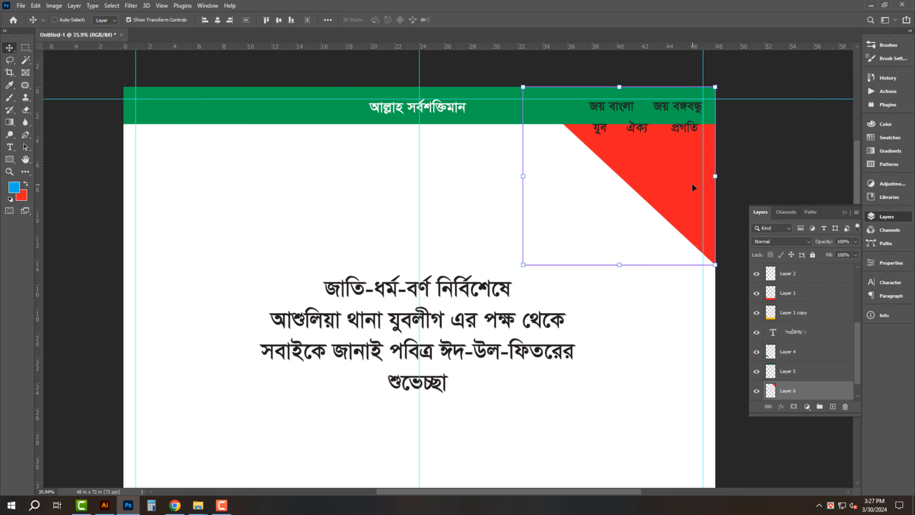
Stack the red triangle above the green strip but beneath the slogans, and stretch it toward the poster's centre to about 19 in wide
key(ctrl+shift+])
click(732, 124)
click(684, 128)
drag(687, 95, 712, 97)
click(640, 205)
drag(446, 214, 381, 201)
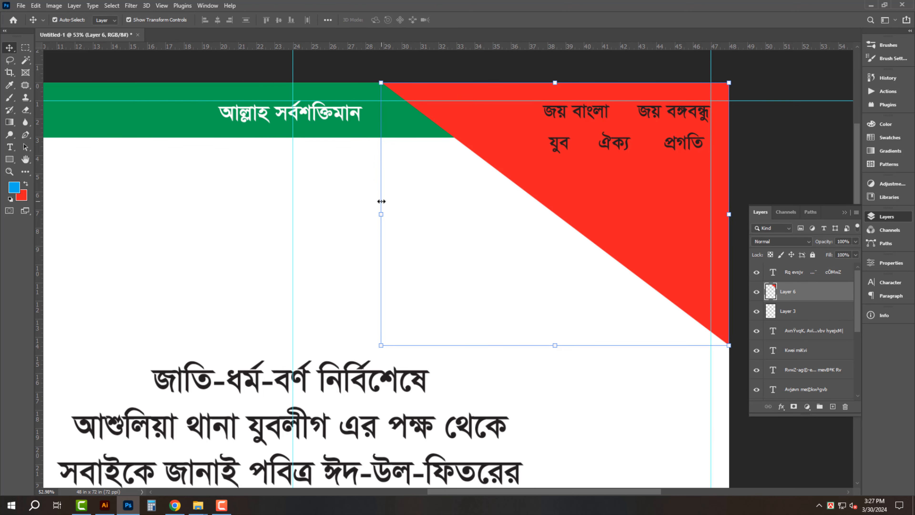
Enlarge the two-line slogan text on the red triangle, keeping it against the right margin guide
click(649, 122)
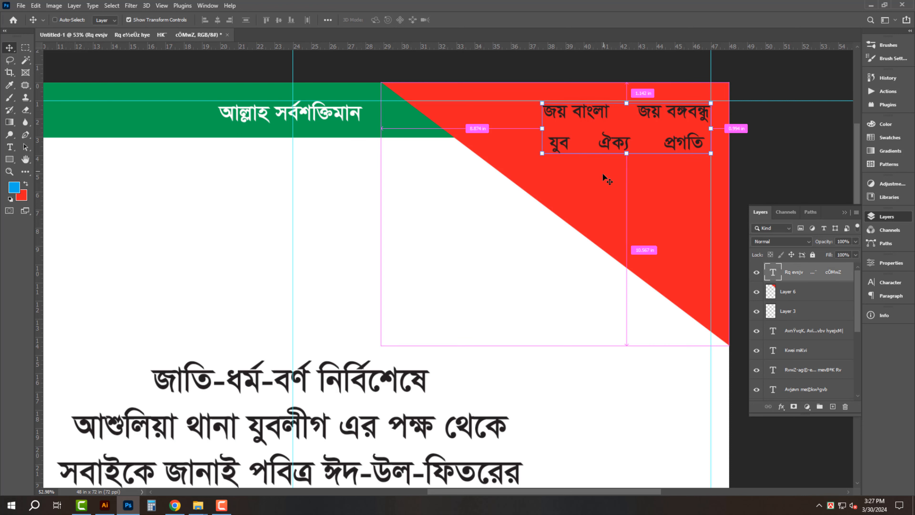
key(ctrl+t)
drag(536, 161, 518, 169)
key(Return)
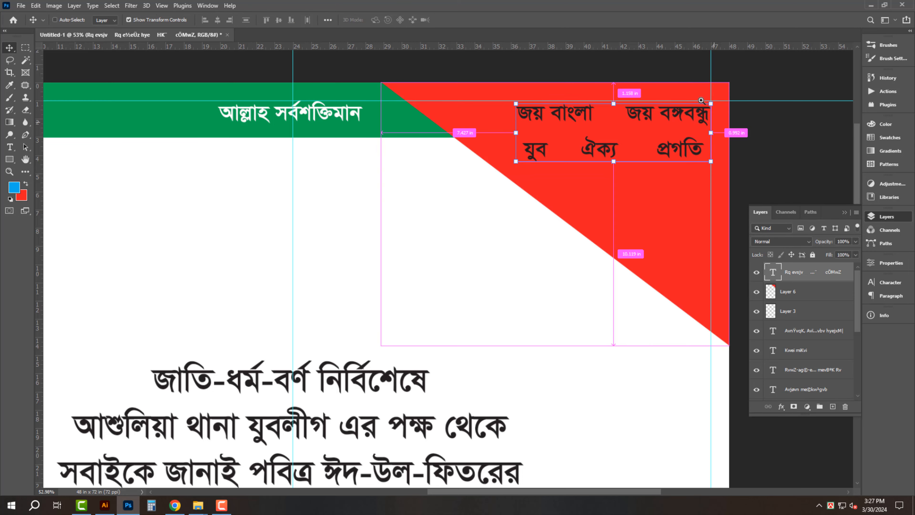
Change the two-line slogan text's colour to white
drag(701, 105, 737, 163)
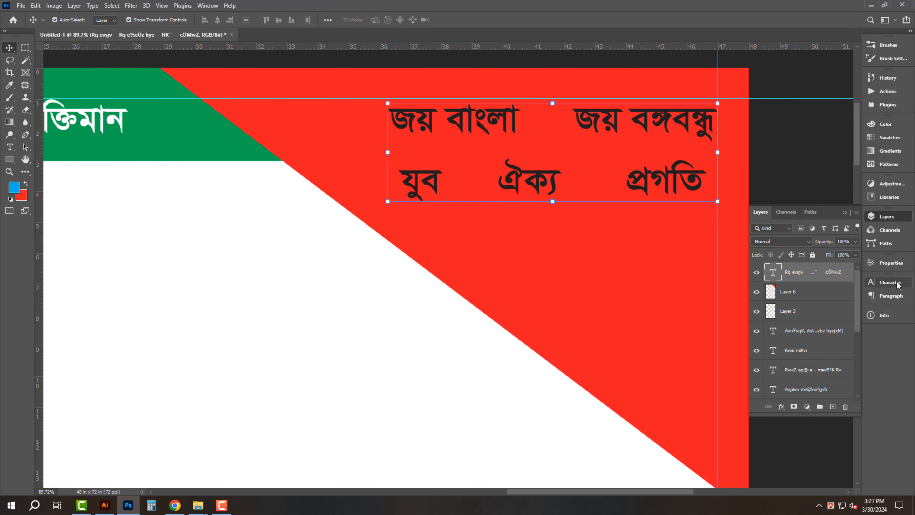
click(883, 282)
click(845, 336)
click(236, 194)
key(Return)
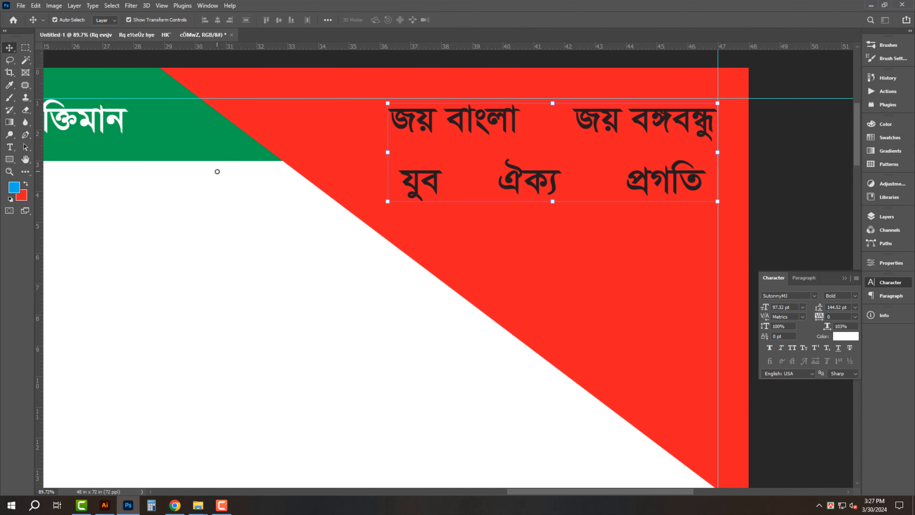
click(570, 254)
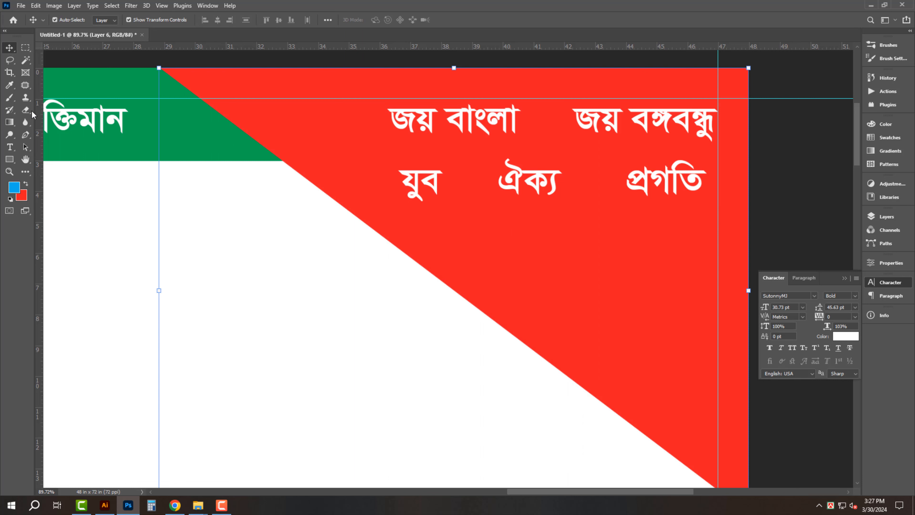
Create a small square on its own layer just before "জয় বাংলা" and fill it with white
click(25, 47)
drag(357, 105, 383, 130)
key(v)
key(ctrl+j)
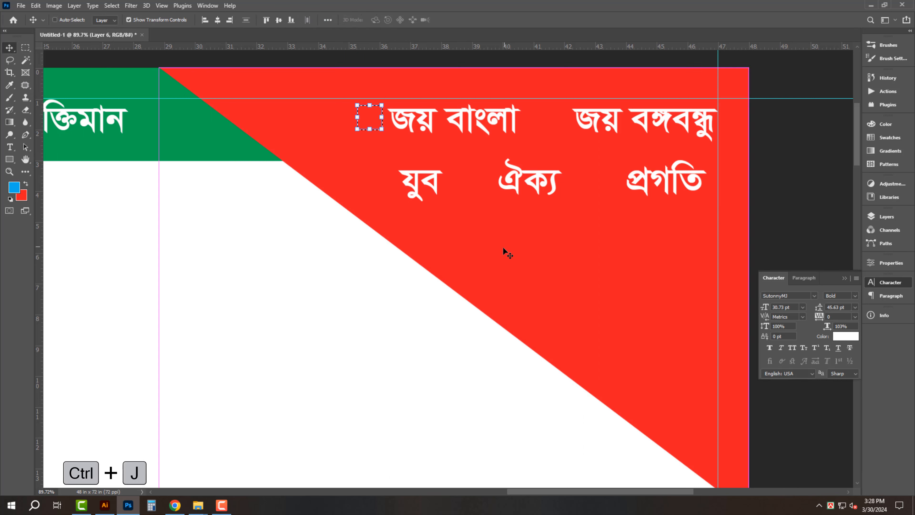
click(21, 195)
click(196, 222)
key(Return)
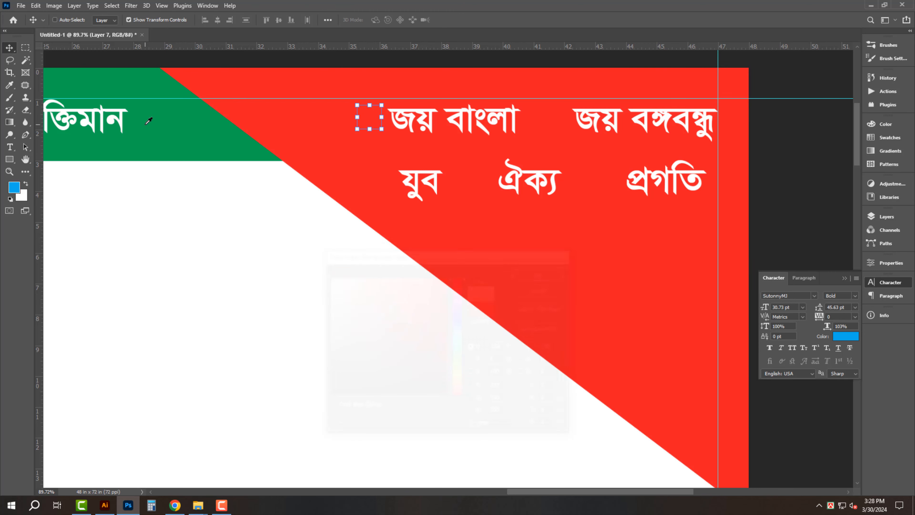
key(ctrl+shift+BackSpace)
Nudge the white square down and left beside "জয় বাংলা", and rotate it into a diamond
key(shift+Down)
key(Left)
key(Left)
key(Left)
key(Left)
key(Left)
key(Left)
key(Left)
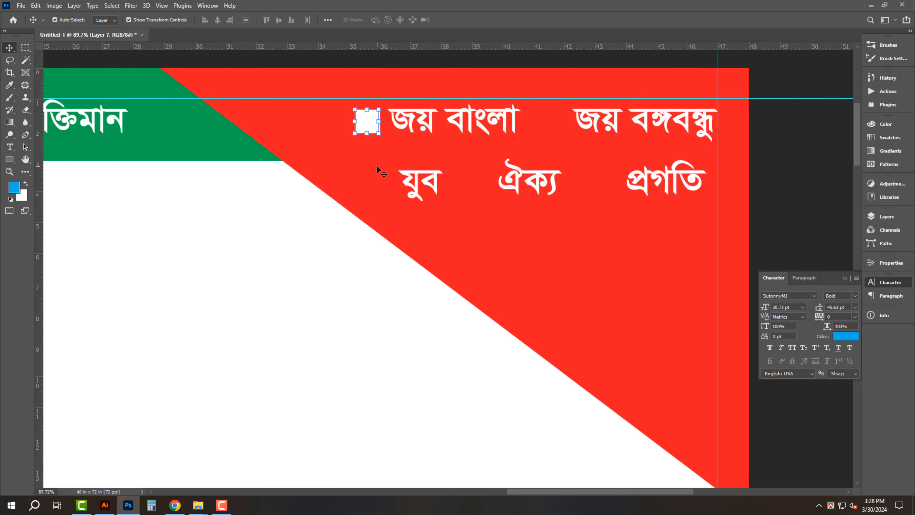
ctrl+click(403, 127)
key(ctrl+t)
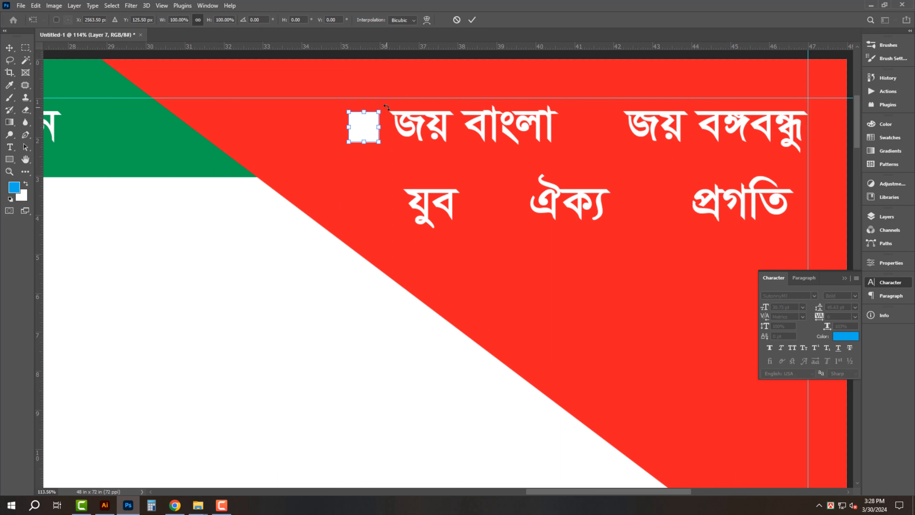
drag(415, 90, 434, 136)
key(Return)
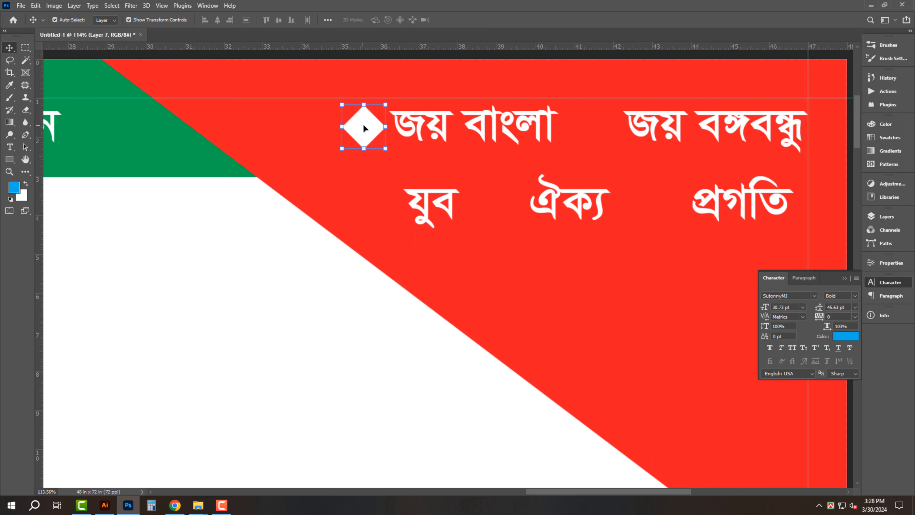
Duplicate the white diamond slightly to the left and fill the copy with the triangle's red to form a white chevron
mouse_move(364, 128)
mouse_down()
mouse_move(356, 127)
mouse_move(364, 128)
mouse_up()
key(i)
click(387, 184)
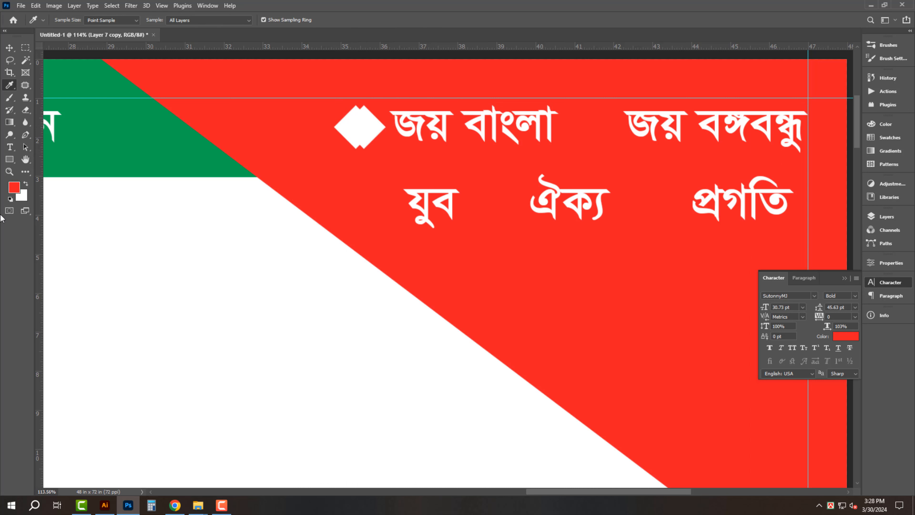
click(26, 184)
key(v)
key(ctrl+shift+BackSpace)
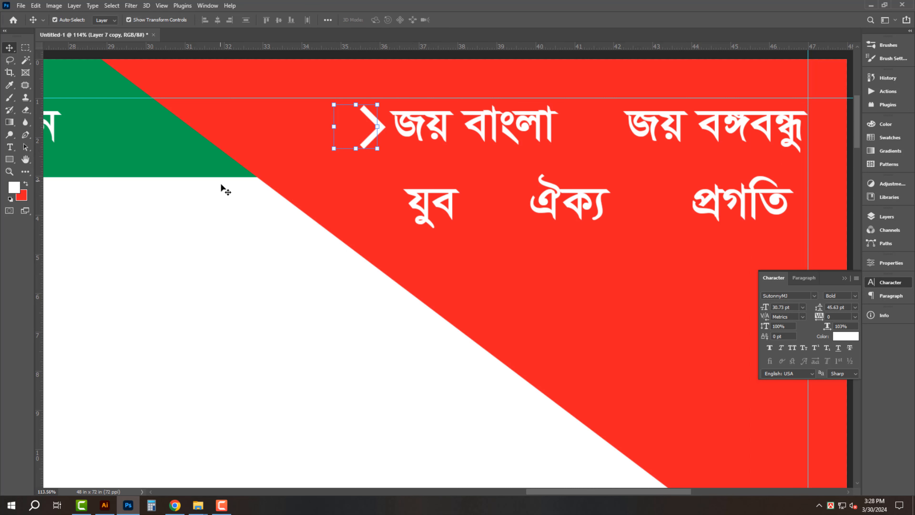
key(shift+Left)
click(378, 144)
click(376, 127)
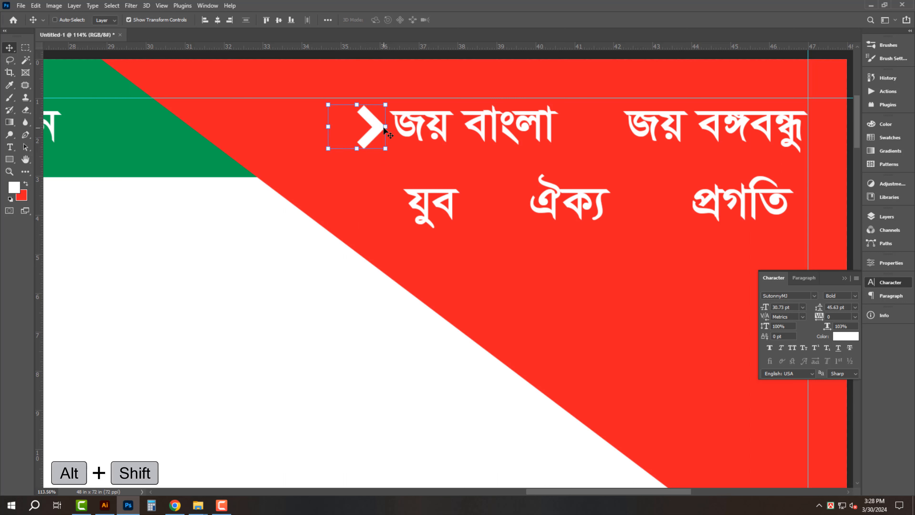
Copy the chevron in front of "জয় বঙ্গবন্ধু", "যুব", "ঐক্য" and "প্রগতি"
alt+shift+drag(360, 129, 599, 135)
alt+shift+drag(366, 143, 671, 222)
key(ctrl+z)
click(579, 274)
alt+shift+drag(379, 211, 659, 214)
click(667, 254)
scroll(555, 222, down, 5)
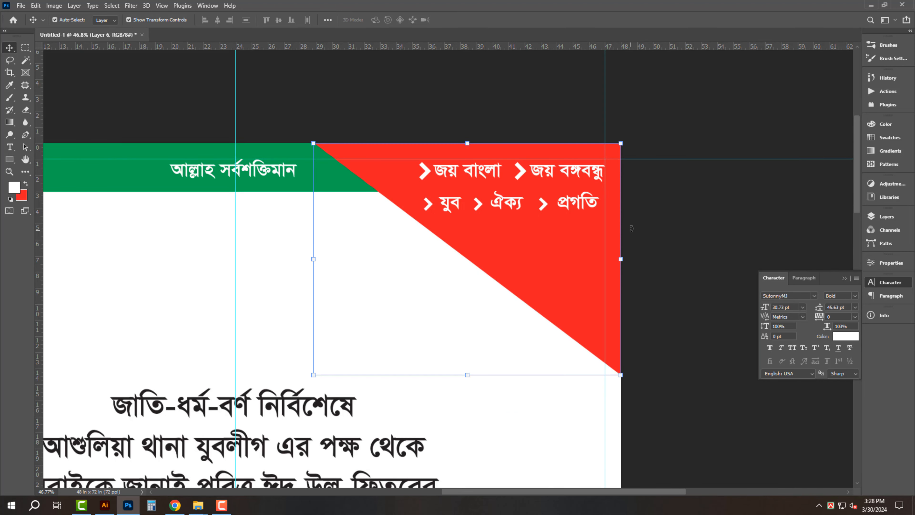
click(681, 222)
key(ctrl)
key(ctrl+0)
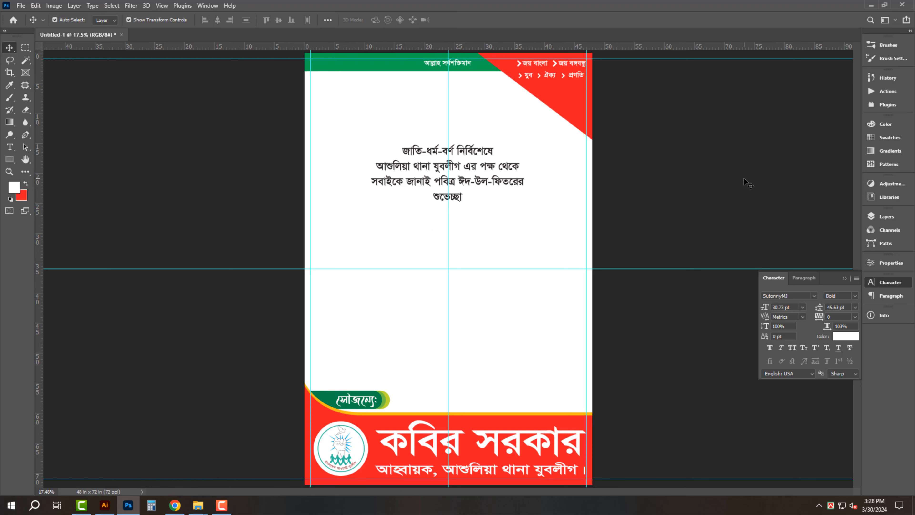
Open "Bangladesh Awami League Logo by graphicsmaya (5)" from the Awami League Logo folder in Photoshop
click(465, 156)
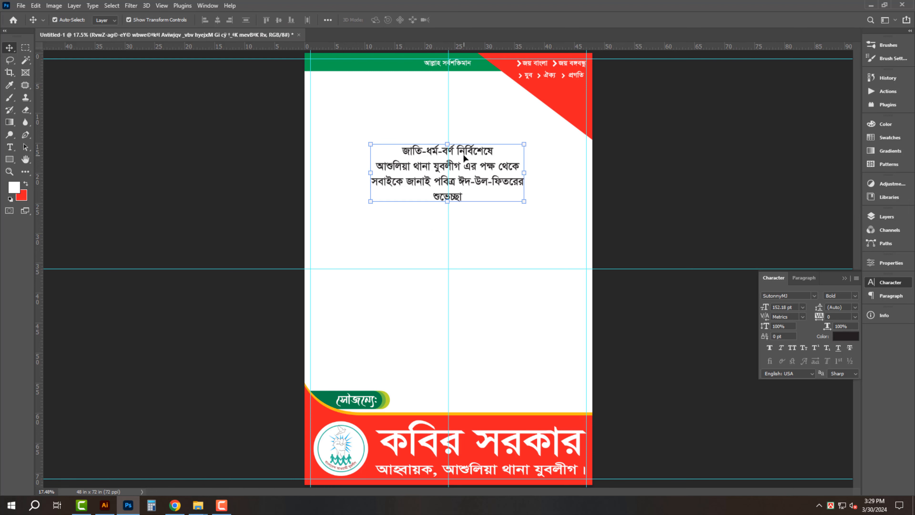
key(ctrl+d)
mouse_move(198, 505)
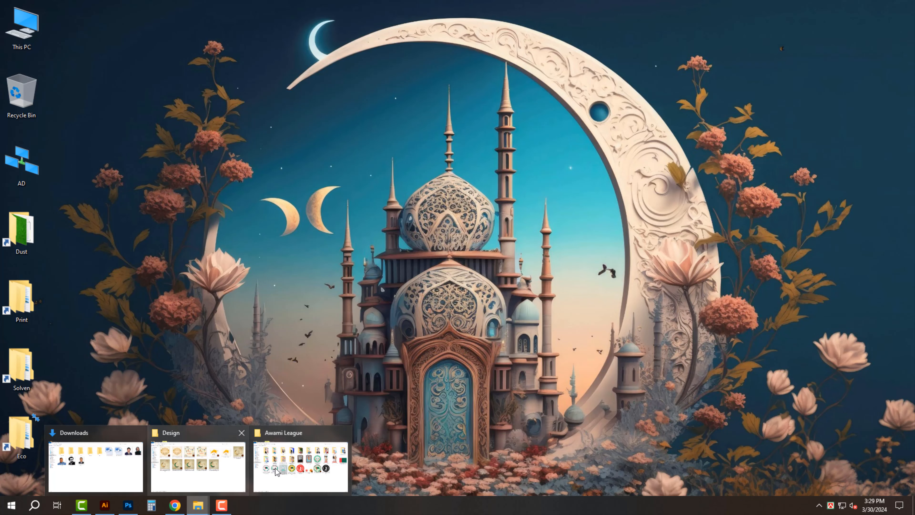
click(294, 463)
double_click(288, 93)
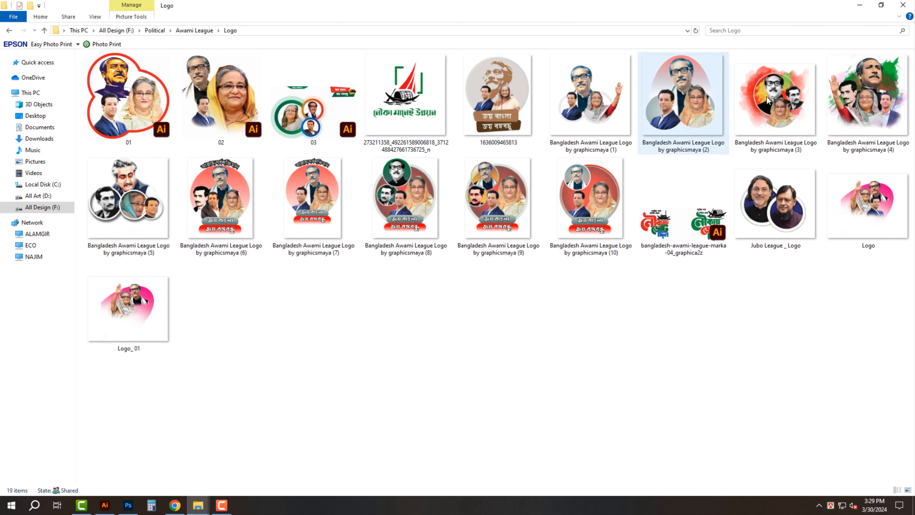
click(791, 131)
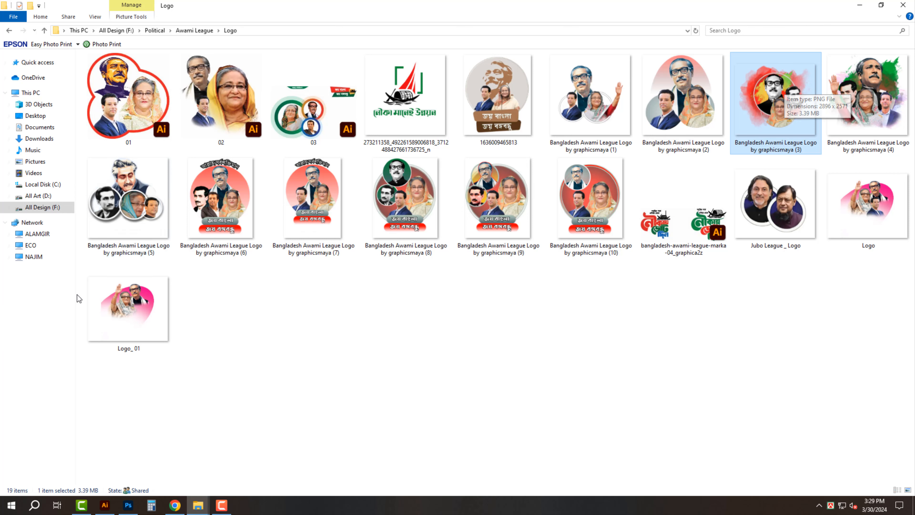
click(131, 204)
drag(129, 187, 125, 504)
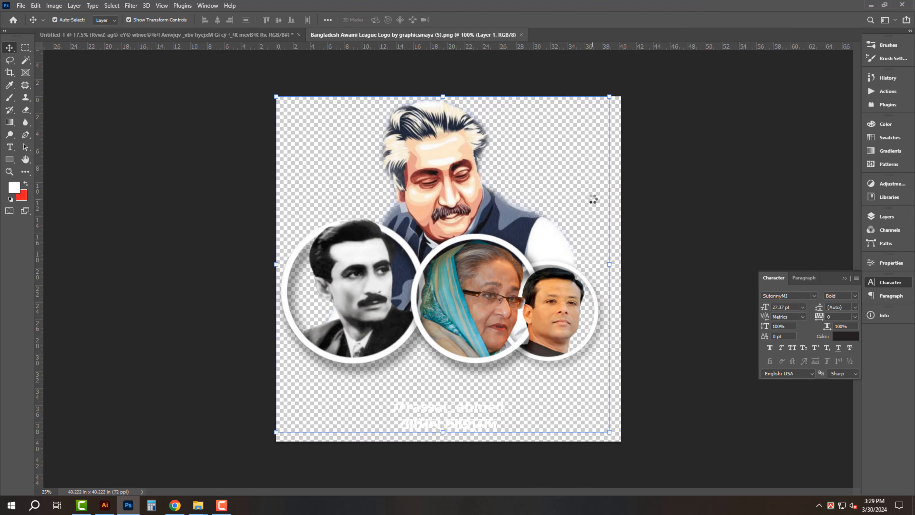
Crop the watermark lettering off the lower edge of the portrait image and save the file
key(c)
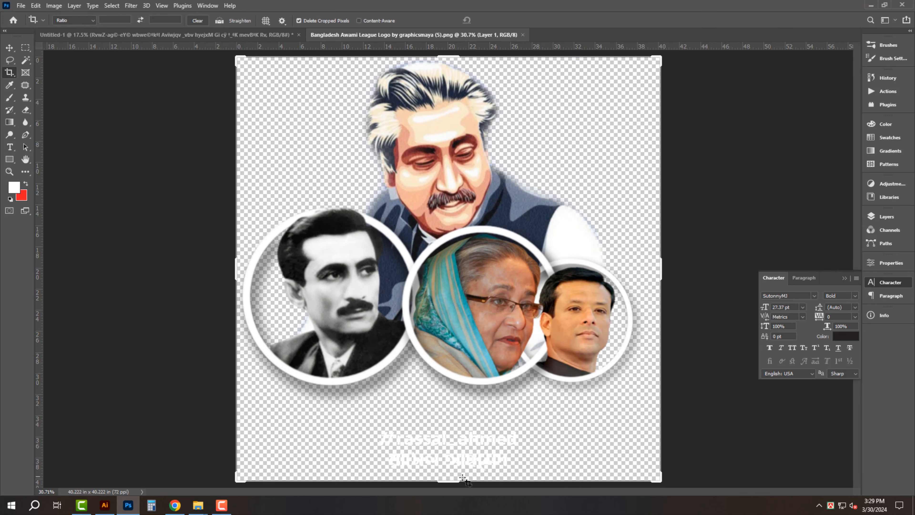
drag(449, 479, 448, 455)
key(Return)
key(v)
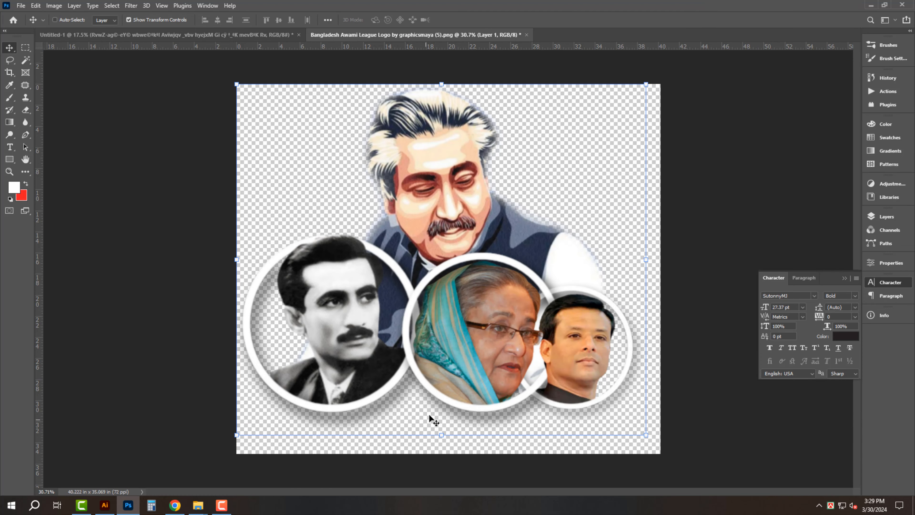
key(ctrl+s)
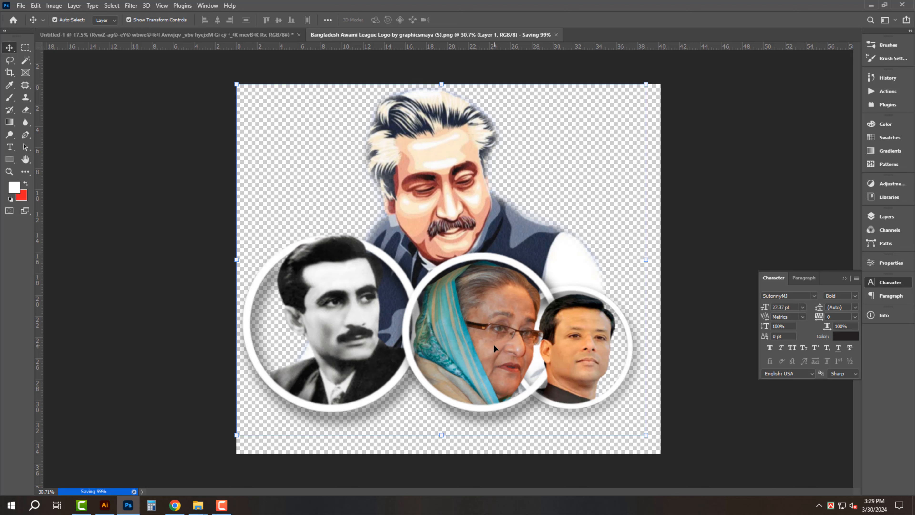
Cut the whole portrait group, close its file without saving, and paste it into the poster
drag(496, 345, 504, 349)
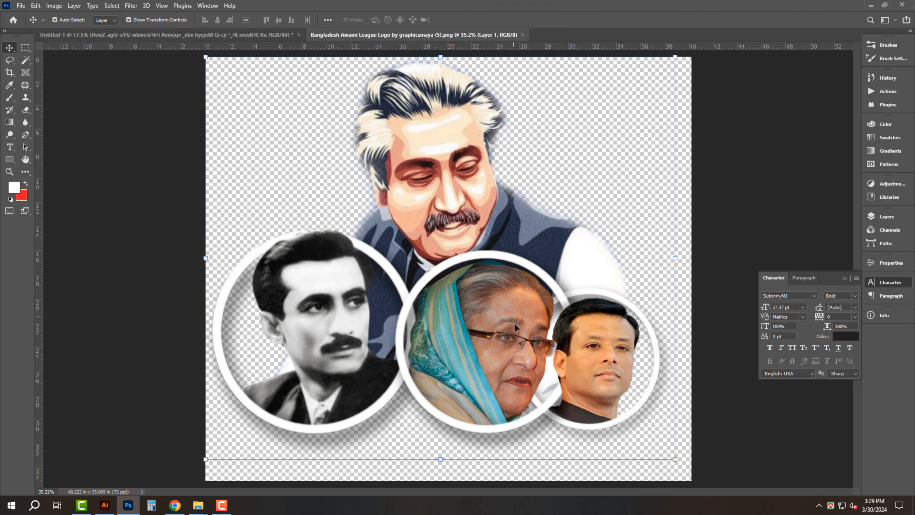
drag(472, 294, 457, 299)
key(ctrl+a)
key(ctrl+x)
key(ctrl+w)
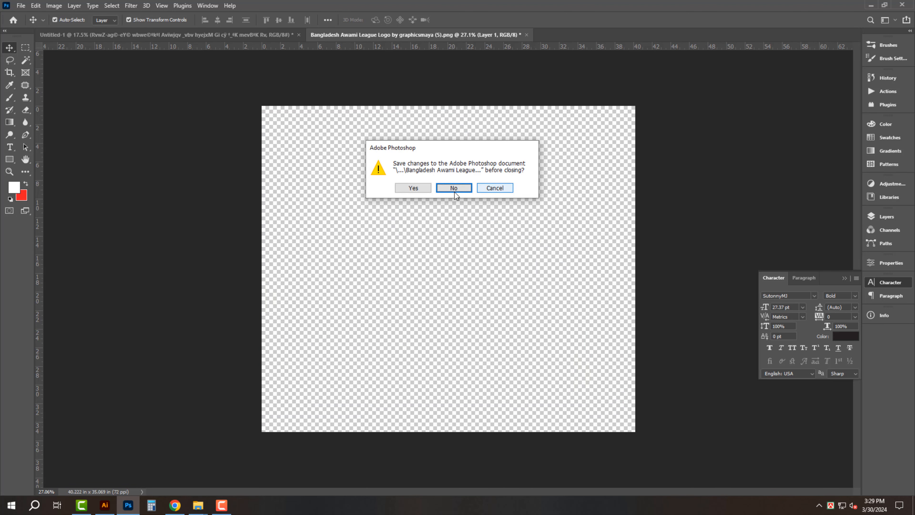
click(457, 188)
key(ctrl+v)
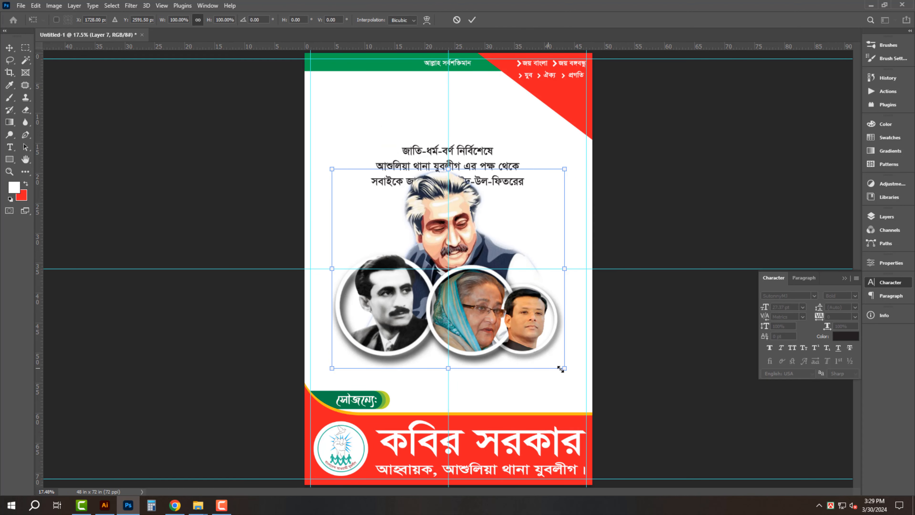
Scale the portrait group to 59.60% and place it in the poster's upper-left corner at the margin guides
drag(562, 368, 458, 266)
drag(427, 227, 402, 117)
drag(462, 191, 448, 178)
key(Return)
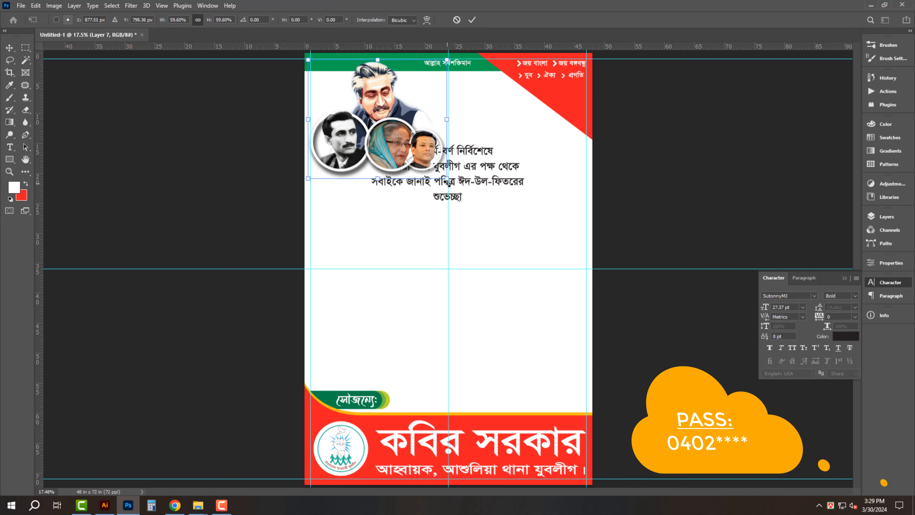
Move the greeting text beneath the leaders' portraits and enlarge it to about 179 pt
drag(506, 182, 455, 227)
key(ctrl+0)
click(728, 160)
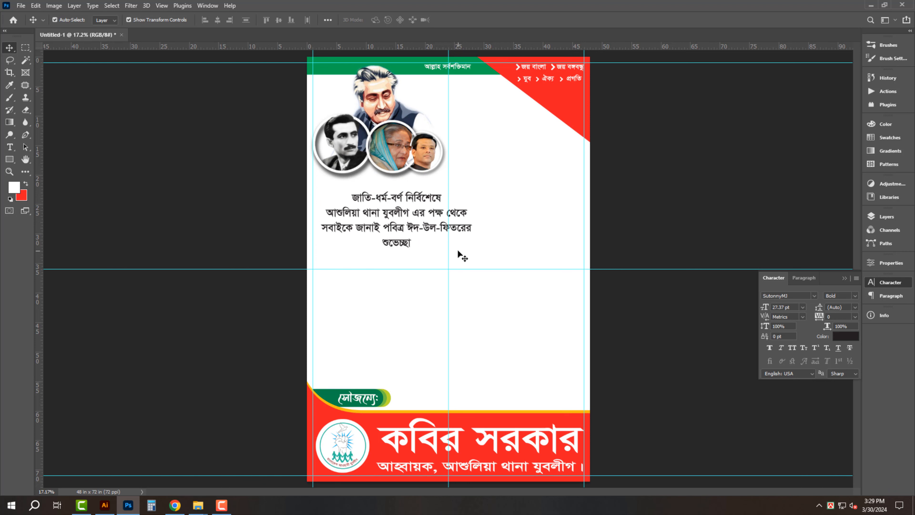
ctrl+click(412, 225)
key(ctrl+t)
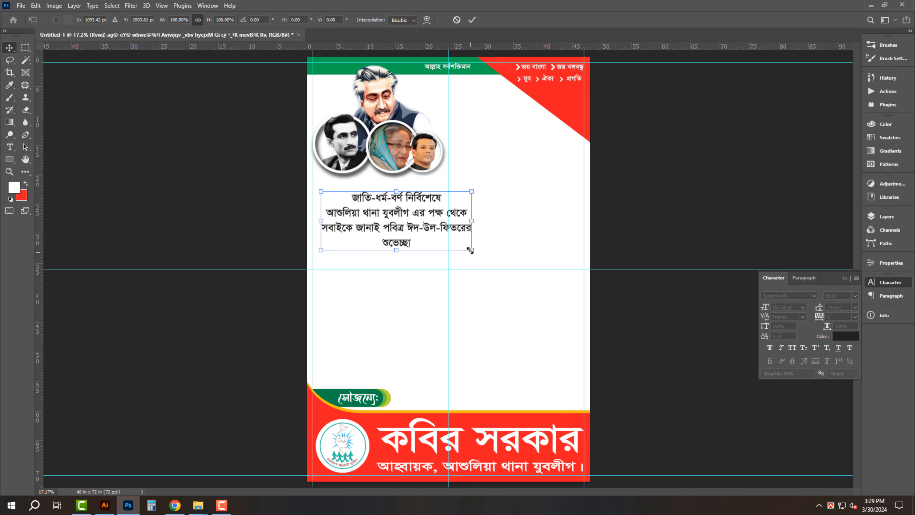
drag(471, 248, 497, 258)
key(Return)
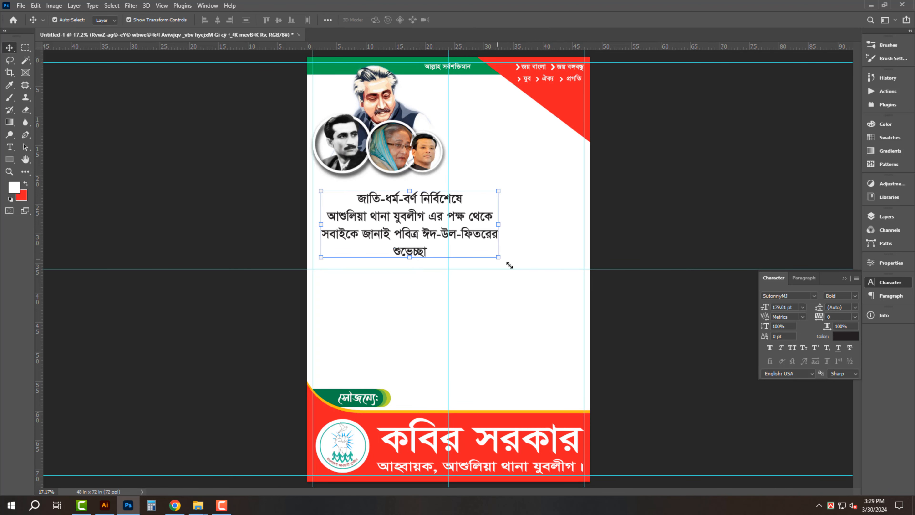
Try replacing the portrait group with "Bangladesh Awami League Logo by graphicsmaya (1)", cutting it from its file, closing unsaved and pasting it into the poster
mouse_move(198, 505)
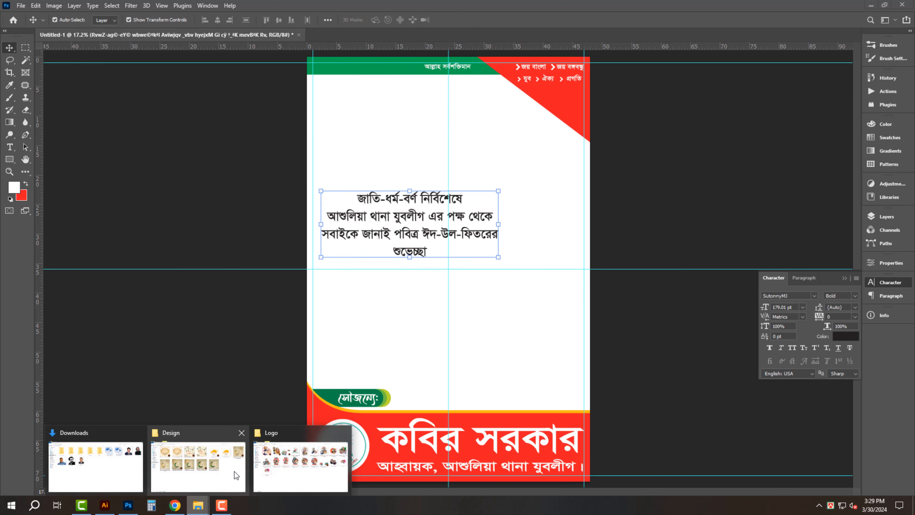
click(301, 462)
drag(599, 115, 680, 36)
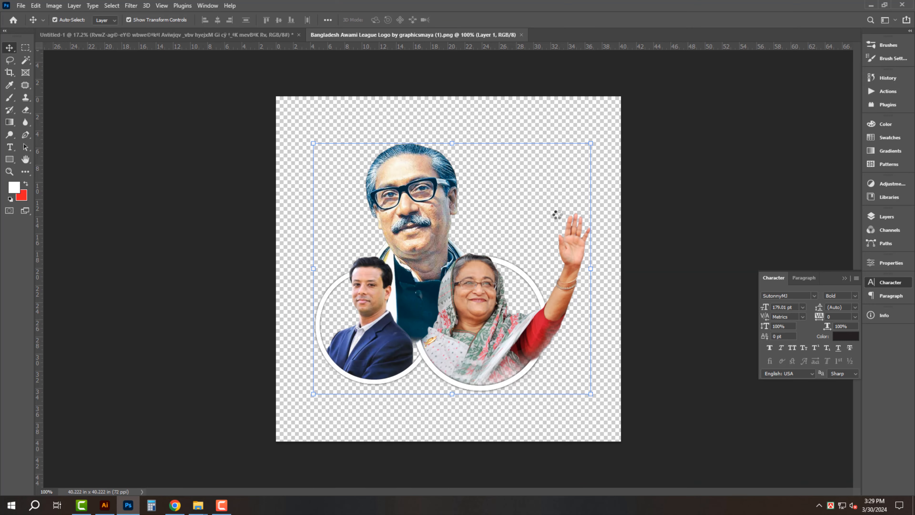
key(ctrl+x)
key(ctrl+w)
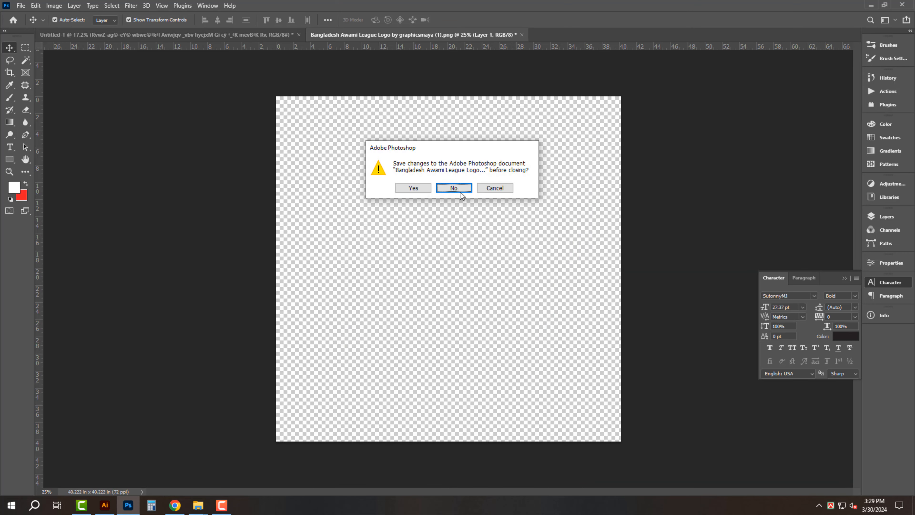
click(460, 189)
key(ctrl+v)
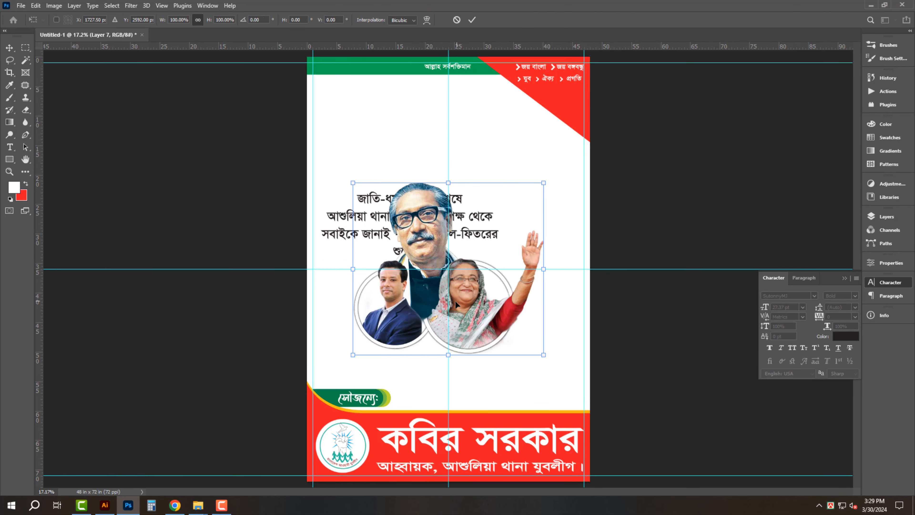
Try the alternative portrait group scaled down in the poster's upper-left corner, and undo the swap back to the earlier portraits
drag(458, 306, 426, 184)
drag(501, 238, 451, 193)
key(Return)
drag(309, 190, 312, 186)
key(Return)
key(ctrl+z)
key(ctrl+z)
key(ctrl+z)
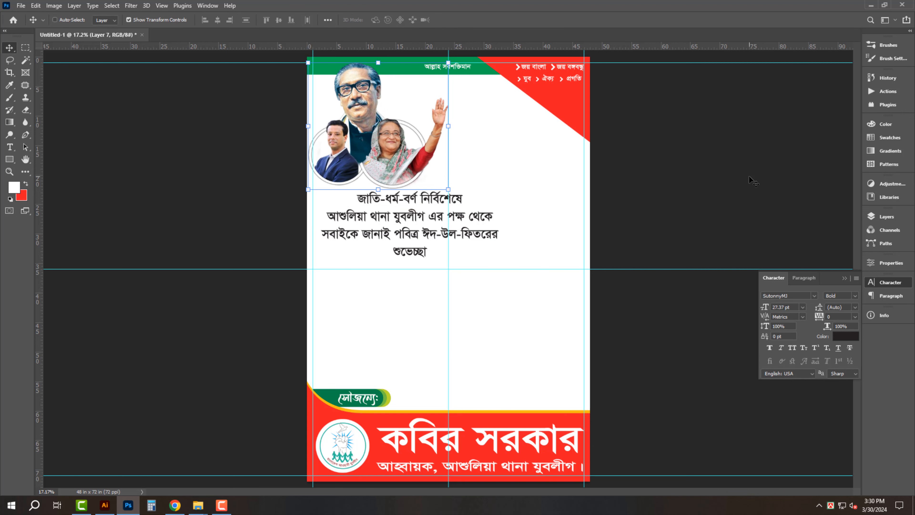
click(745, 171)
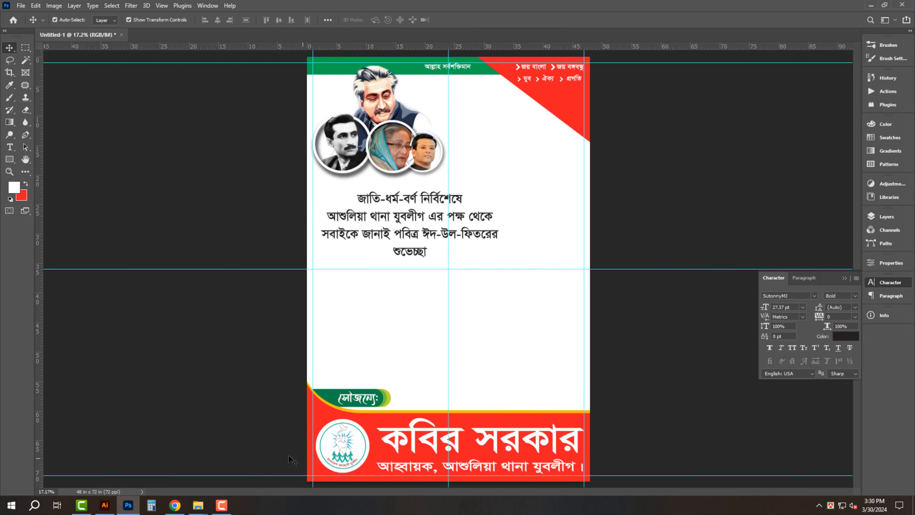
Open the picture "Pic __ 01" from the Downloads folder in Photoshop
mouse_move(198, 502)
click(65, 458)
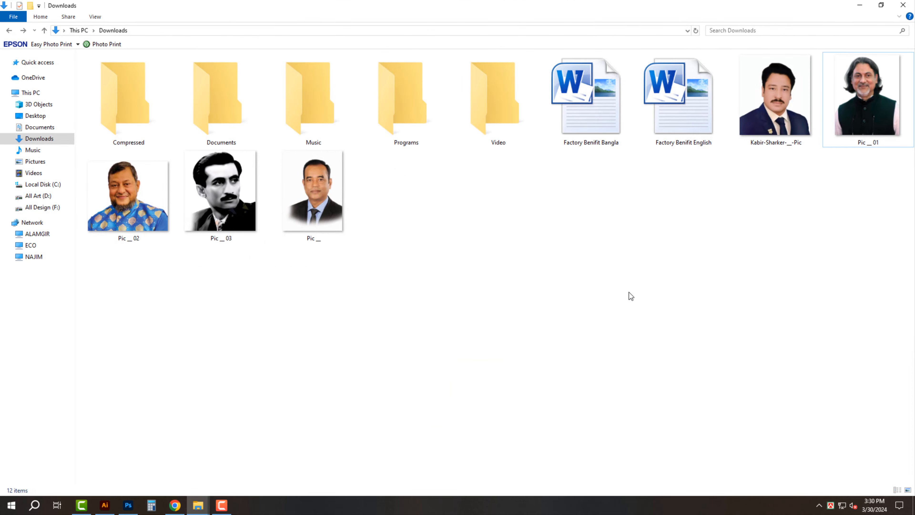
drag(902, 130, 609, 114)
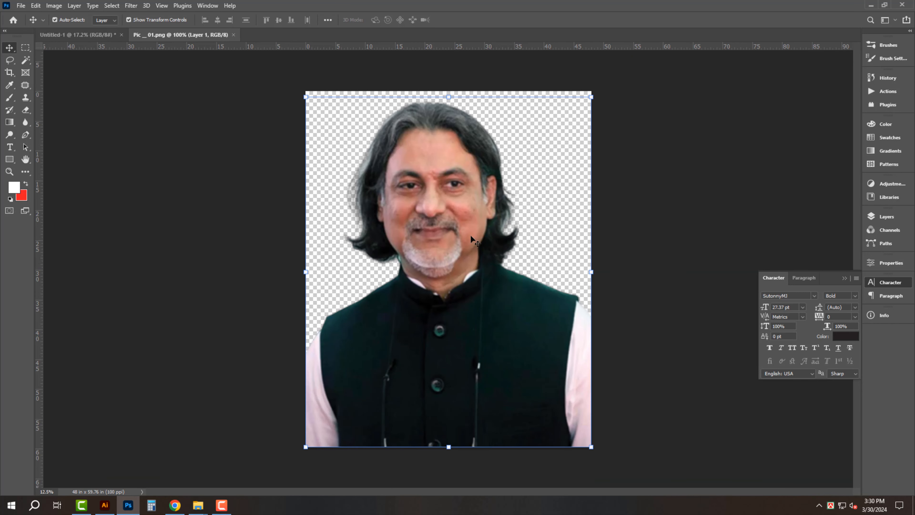
Apply Smart Blur to the portrait with radius 3.0, threshold 25.0 and low quality, and save and close the picture
click(132, 6)
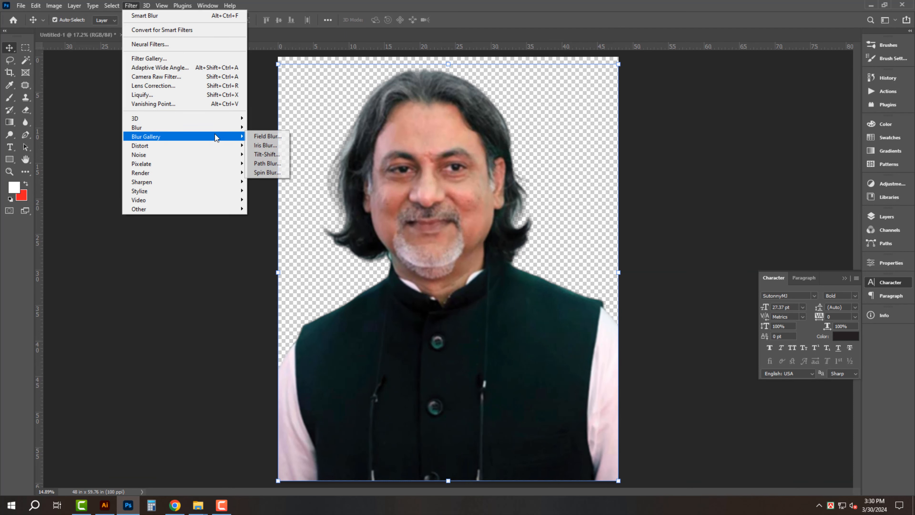
mouse_move(210, 128)
click(283, 208)
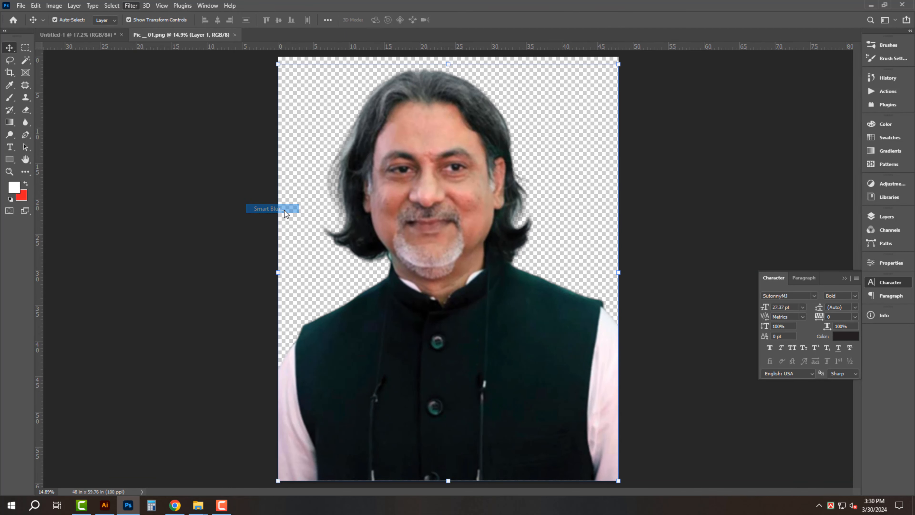
drag(701, 256, 733, 330)
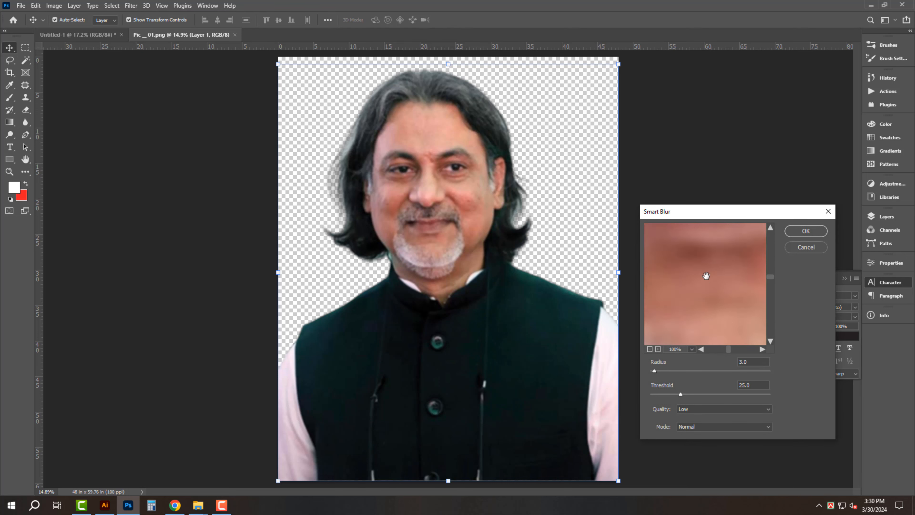
key(Return)
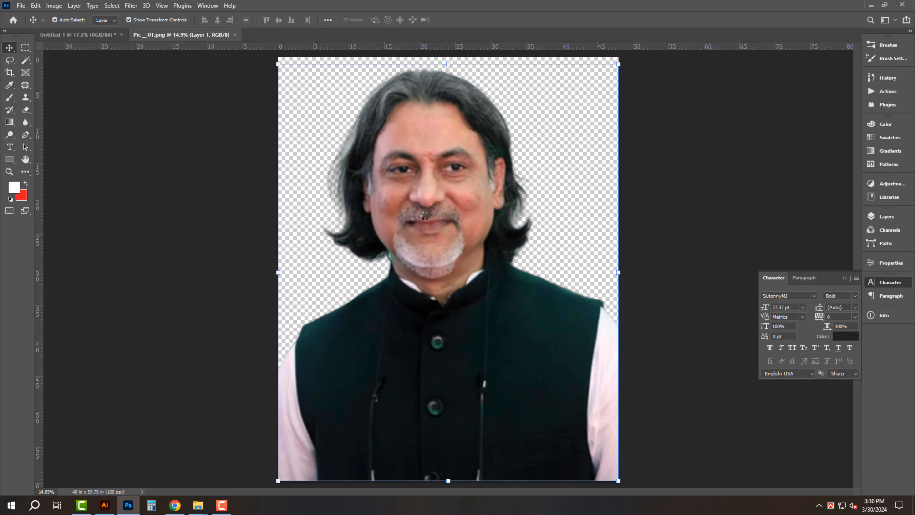
key(ctrl+s)
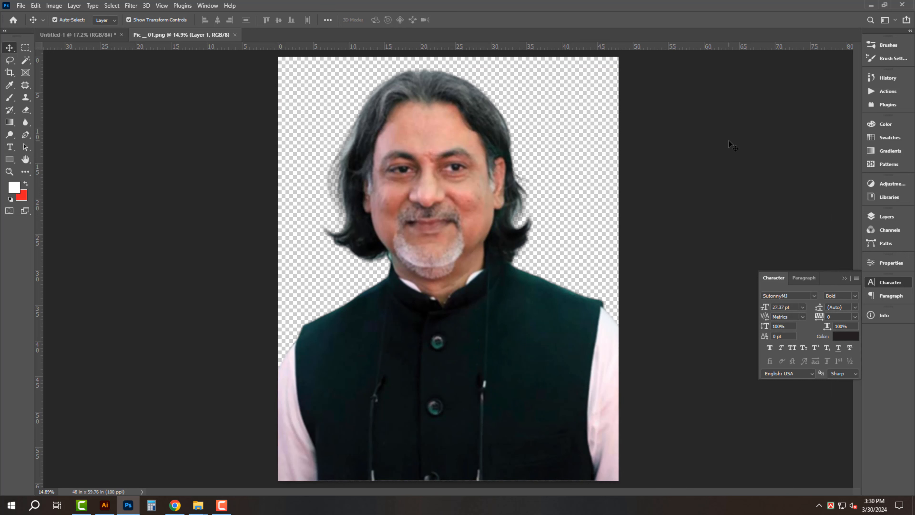
key(ctrl+w)
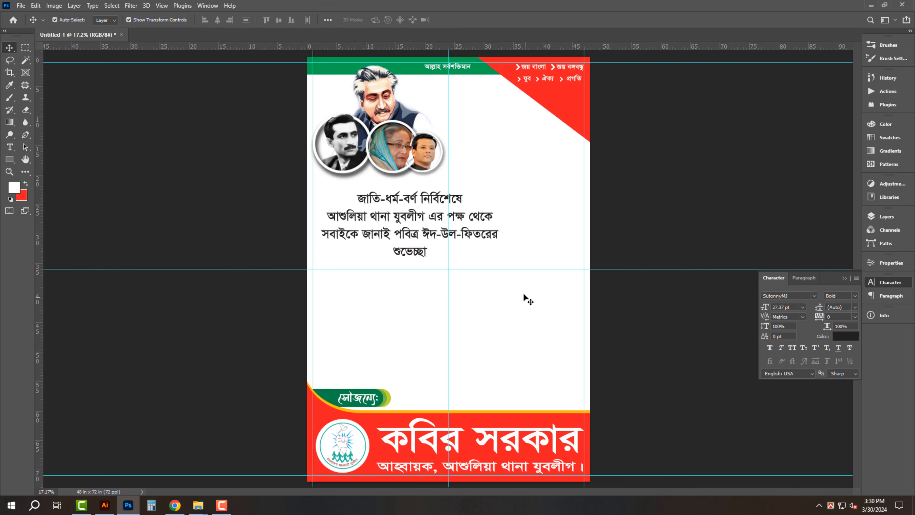
Reopen "Pic __ 01" from Downloads, cut the portrait, close the file without saving and paste it into the poster
mouse_move(206, 500)
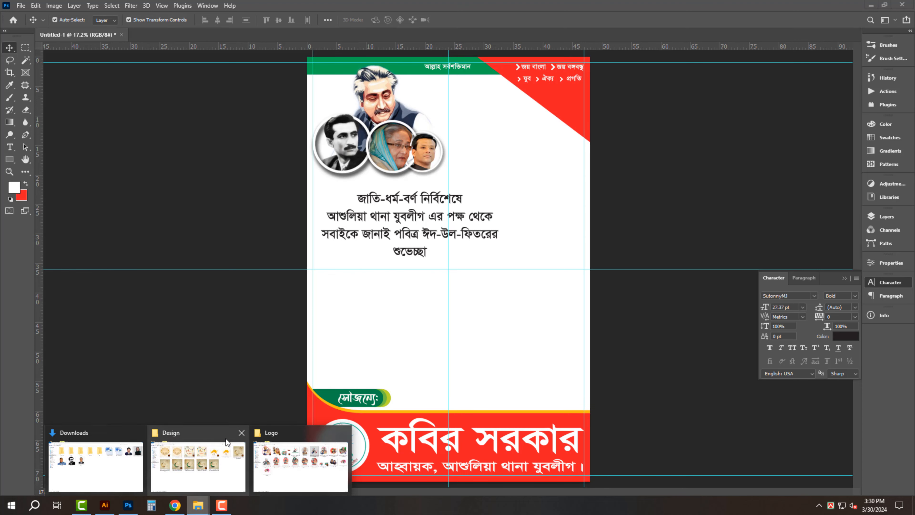
click(89, 461)
drag(877, 126, 561, 3)
drag(552, 77, 531, 164)
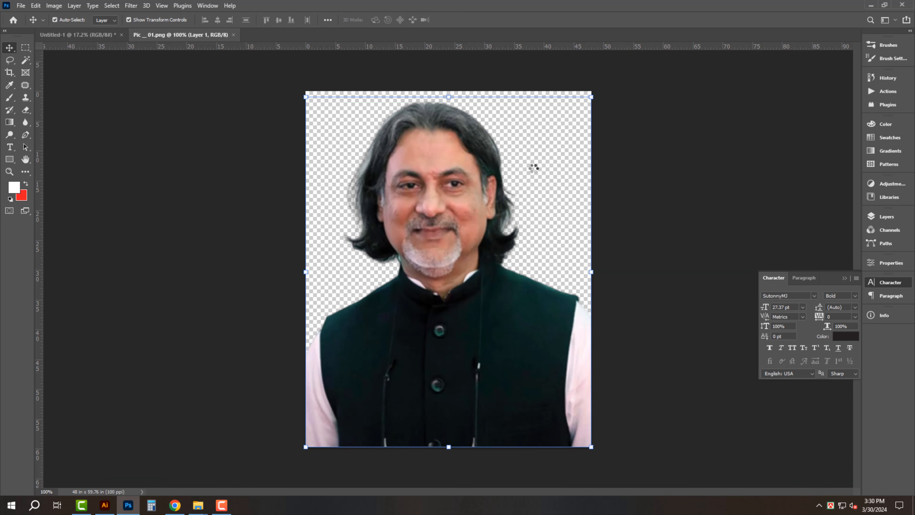
key(ctrl+x)
key(ctrl+w)
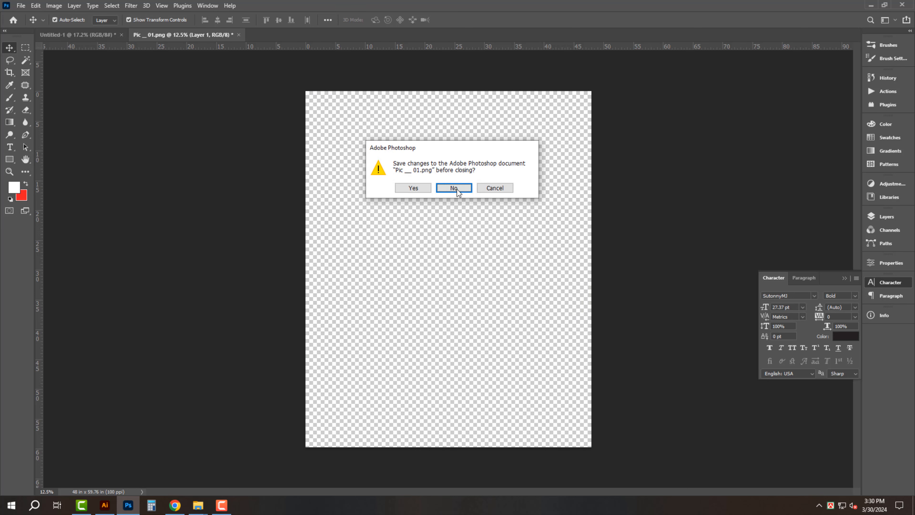
click(456, 189)
key(ctrl+v)
Scale the pasted portrait to 64.85%, place it on the poster's right half and send it behind the other artwork
key(ctrl+t)
alt+click(696, 295)
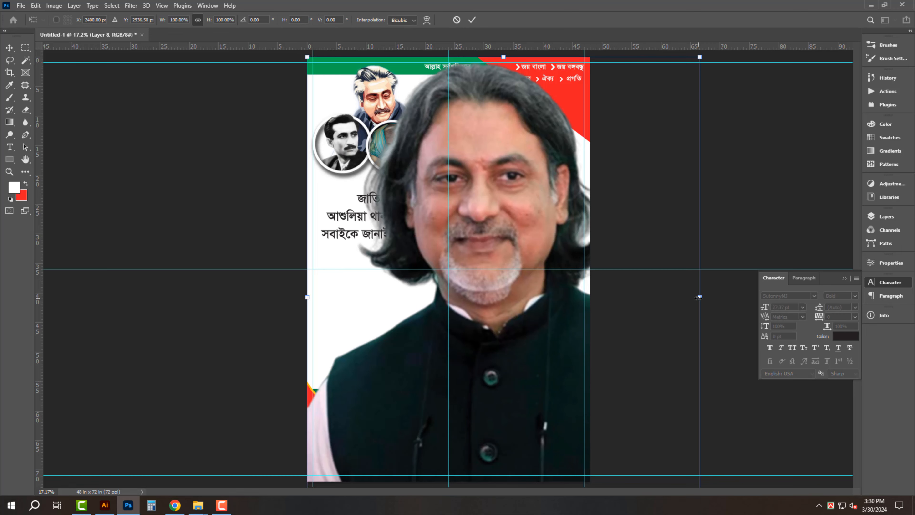
drag(699, 297, 632, 282)
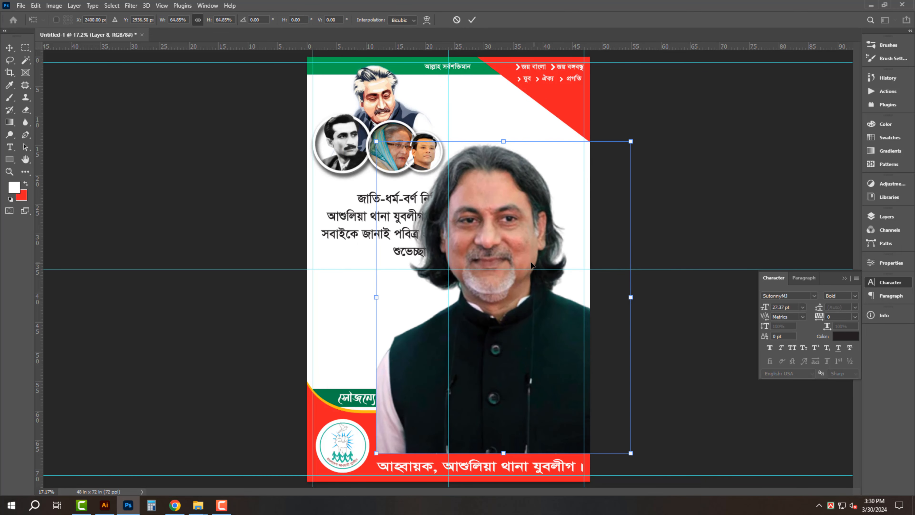
drag(513, 197, 504, 170)
key(Return)
key(ctrl+shift+bracketleft)
click(745, 138)
Scale down the leaders' portrait group in the poster's upper-left corner
click(435, 175)
key(ctrl+t)
drag(448, 181, 425, 161)
key(Return)
key(Return)
Scale the large portrait to 95.74%, keeping its lower-right corner in place
click(503, 242)
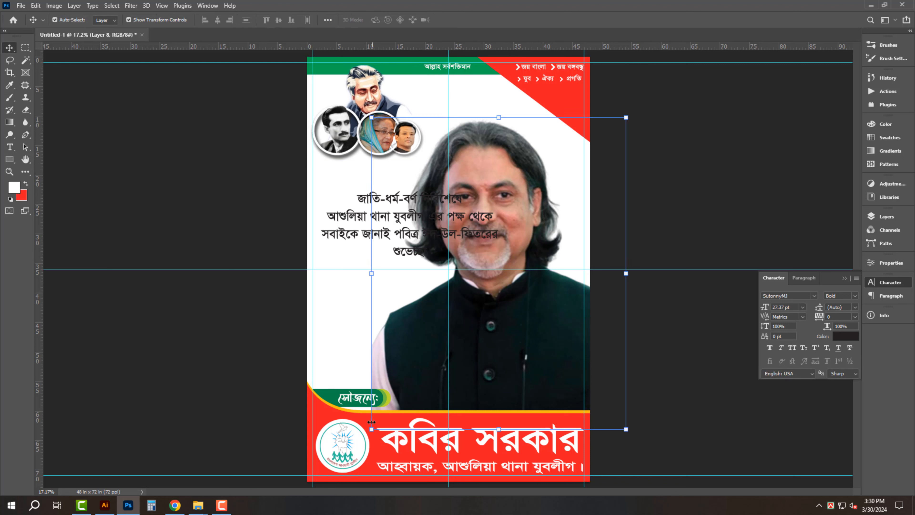
drag(372, 119, 388, 129)
key(Return)
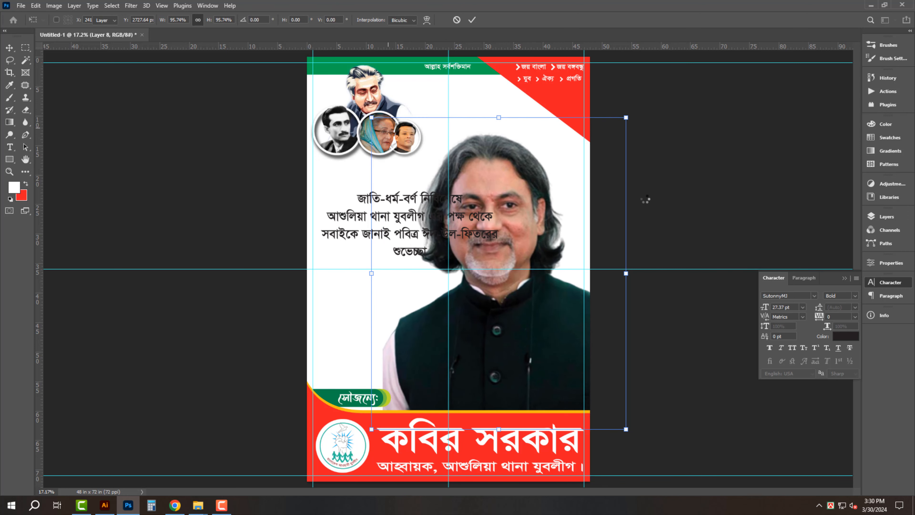
ctrl+click(750, 203)
Fade the large portrait's left sleeve edge into the white background with a soft Eraser of reduced size
key(ctrl+0)
drag(507, 398, 615, 451)
click(569, 378)
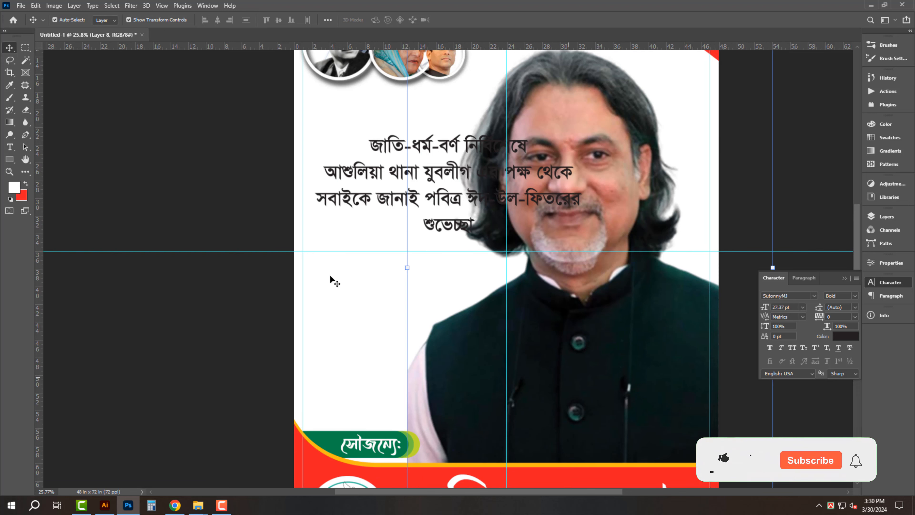
click(31, 113)
key(bracketleft)
key(bracketleft)
key(bracketleft)
key(bracketleft)
key(bracketleft)
key(bracketleft)
key(bracketleft)
key(bracketleft)
key(bracketleft)
key(bracketleft)
key(bracketleft)
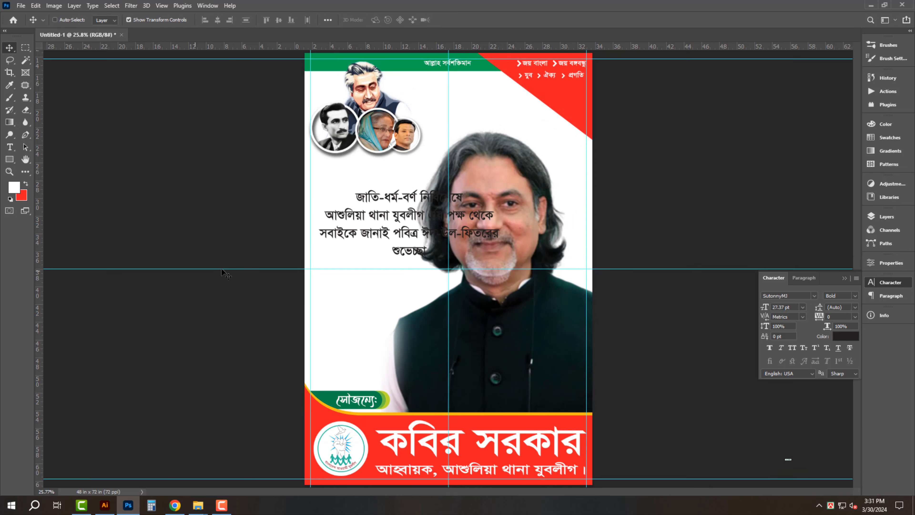
Left-align the greeting text and move it to the left margin guide below the leaders' portraits
ctrl+click(416, 218)
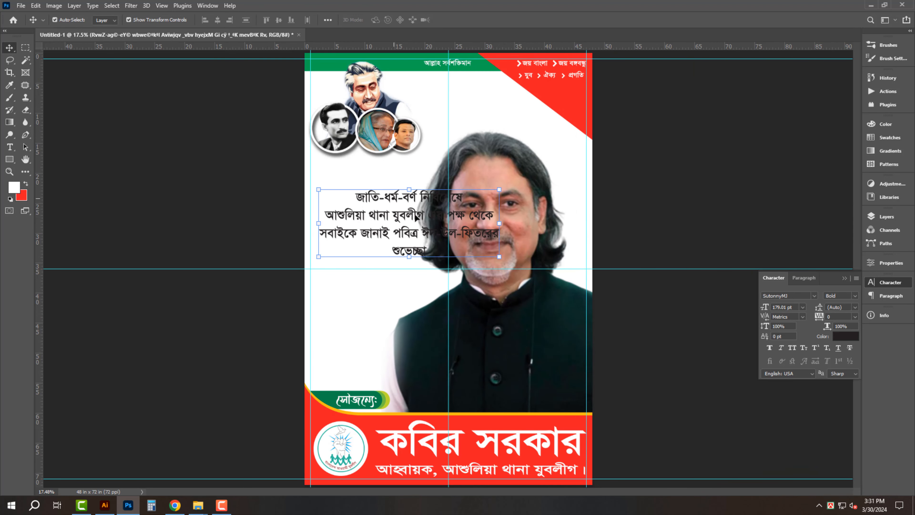
click(891, 296)
click(770, 295)
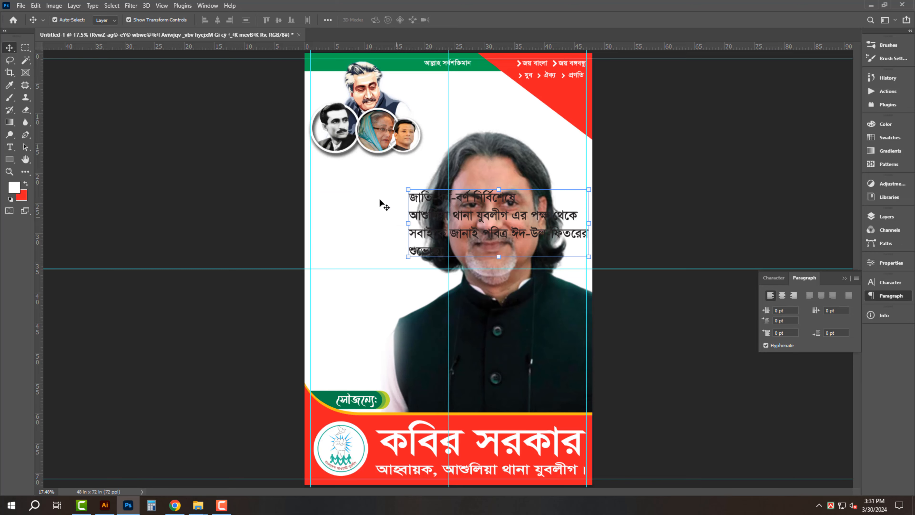
scroll(332, 165, up, 2)
drag(474, 218, 316, 196)
scroll(306, 170, down, 3)
Enlarge the leaders' portrait group slightly from its lower-right corner
click(402, 130)
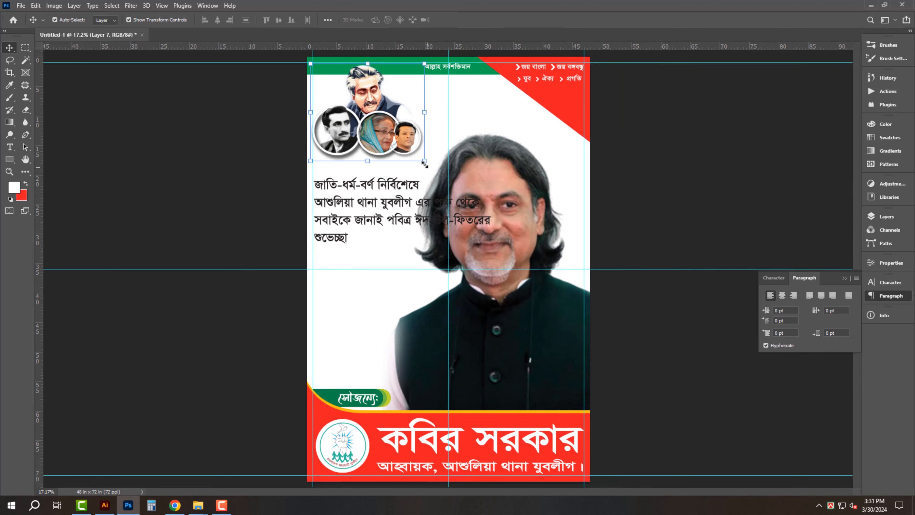
drag(426, 164, 430, 166)
click(634, 153)
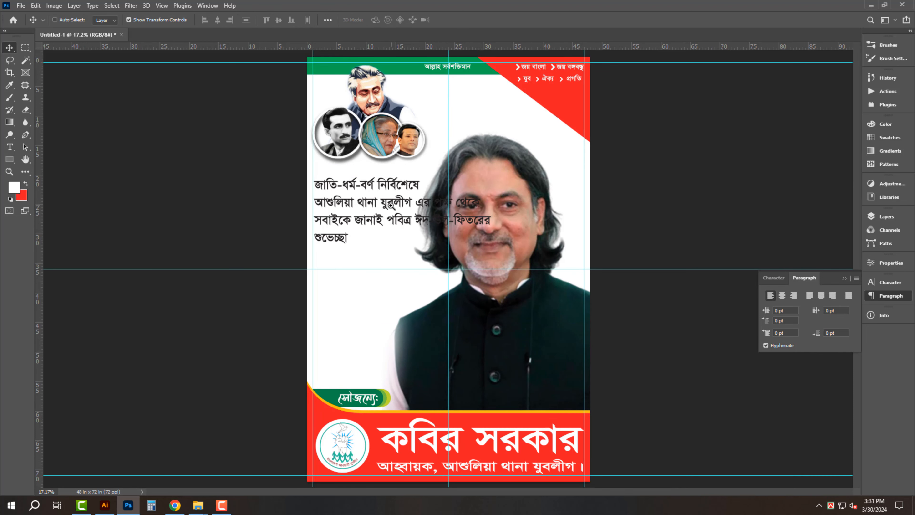
Break the greeting text into shorter lines, starting new ones at "এর পক্ষ থেকে" and "পবিত্র ঈদ-উল-ফিতরের"
scroll(367, 203, up, 5)
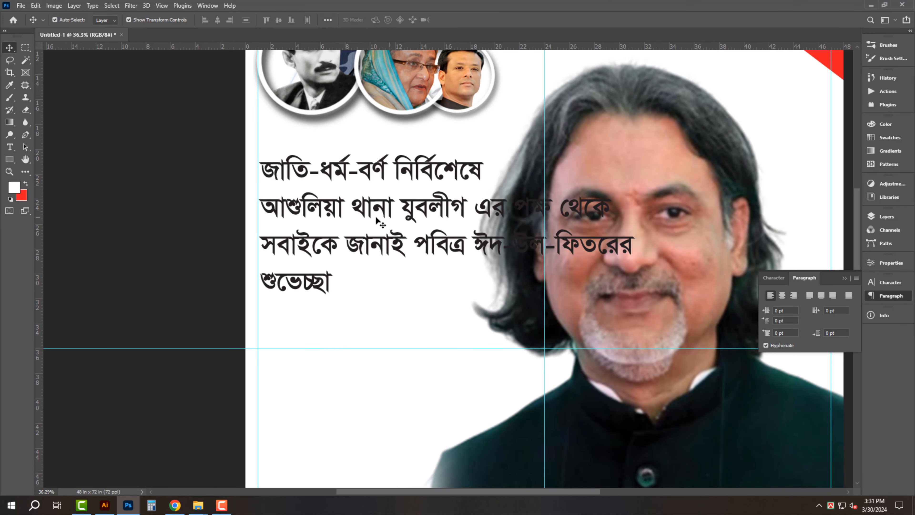
click(377, 219)
key(t)
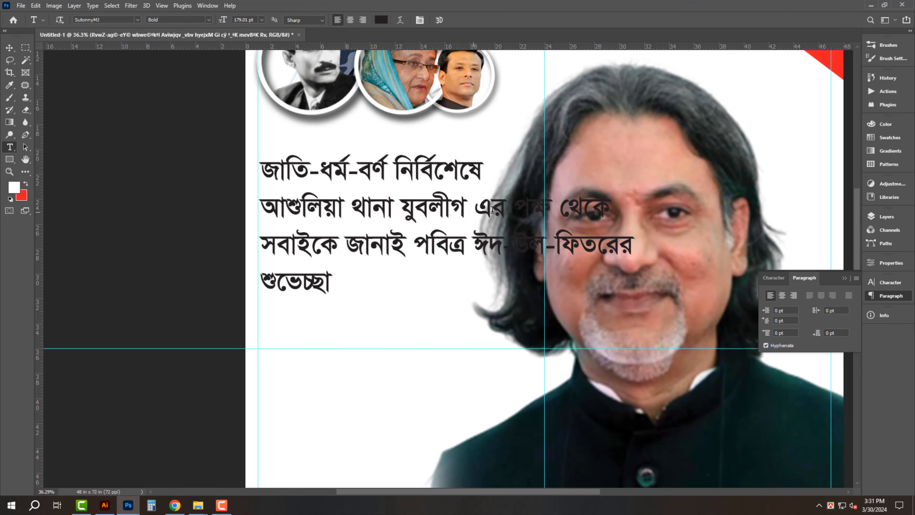
click(473, 209)
key(Return)
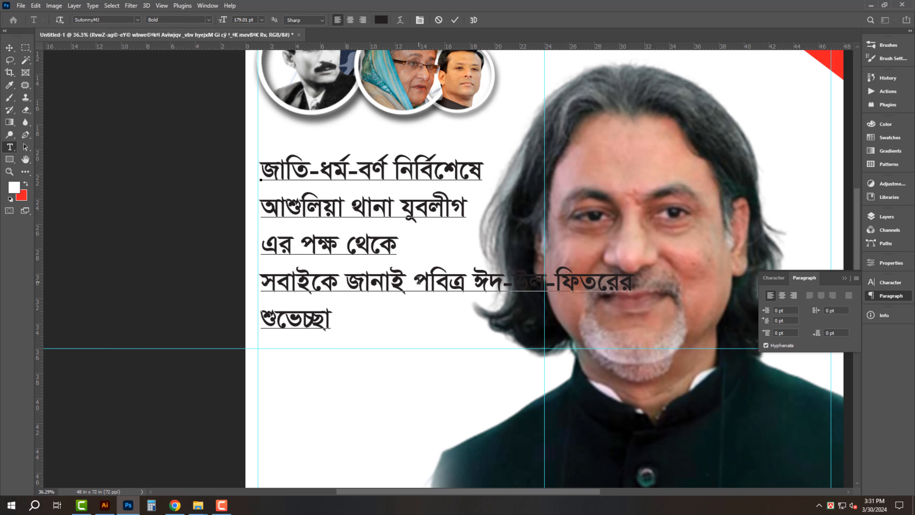
click(406, 311)
key(Return)
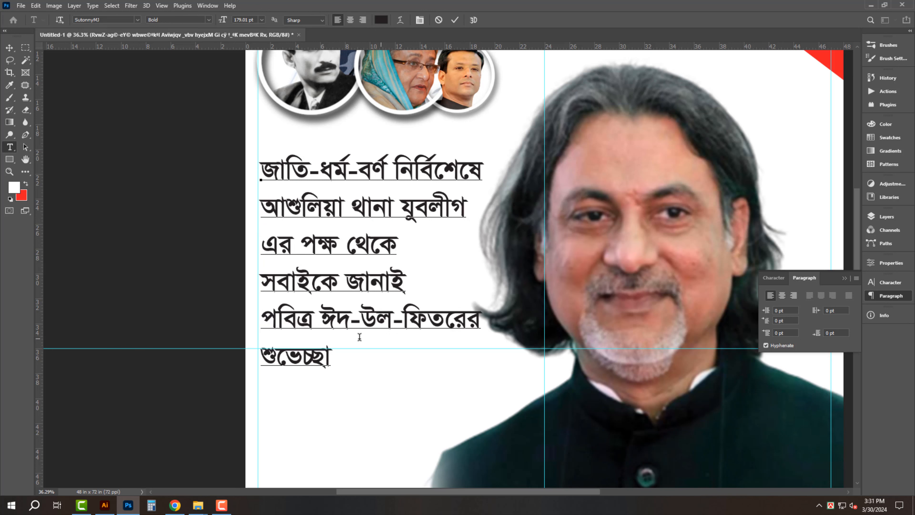
key(ctrl+t)
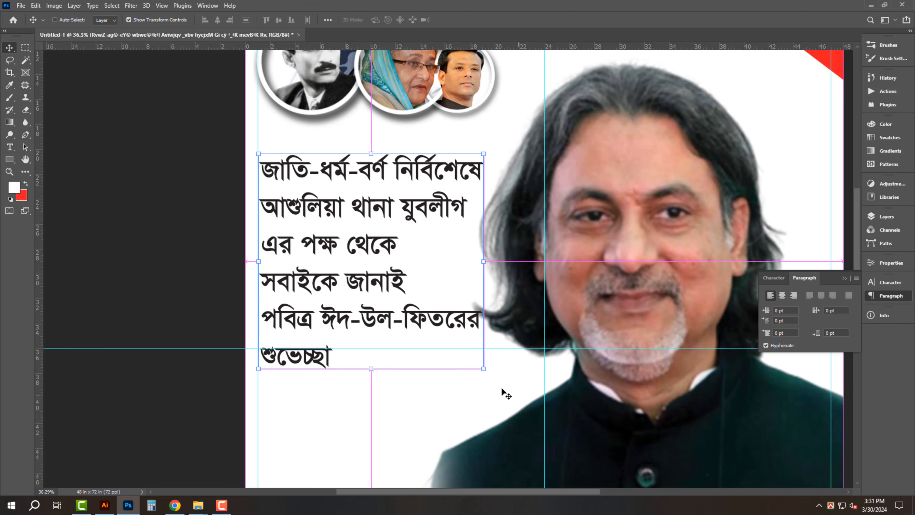
Shrink the greeting text to about 158 pt and cut its last line, "শুভেচ্ছা", out of it
drag(465, 351, 462, 344)
key(Return)
drag(263, 330, 367, 347)
key(ctrl+x)
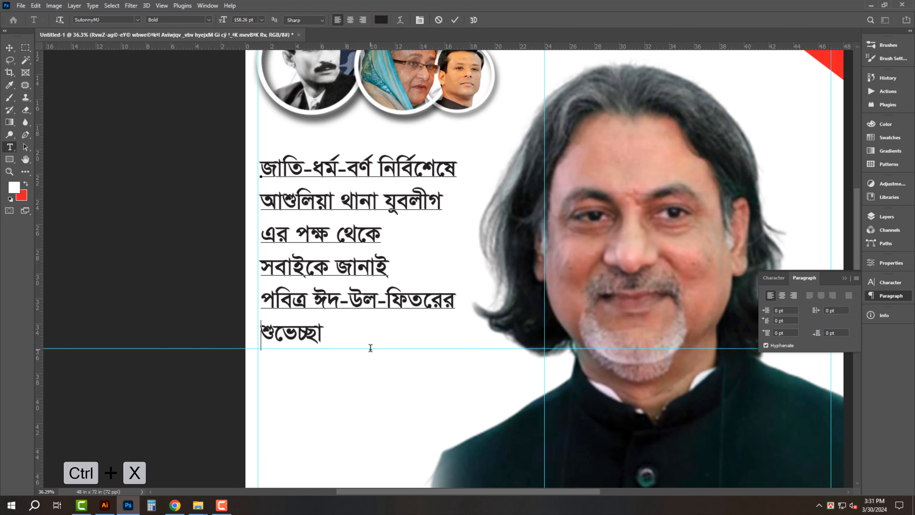
Duplicate the greeting text below itself and replace the copy's contents with the cut word "শুভেচ্ছা"
key(ctrl+Return)
key(v)
drag(391, 169, 386, 329)
key(t)
click(354, 342)
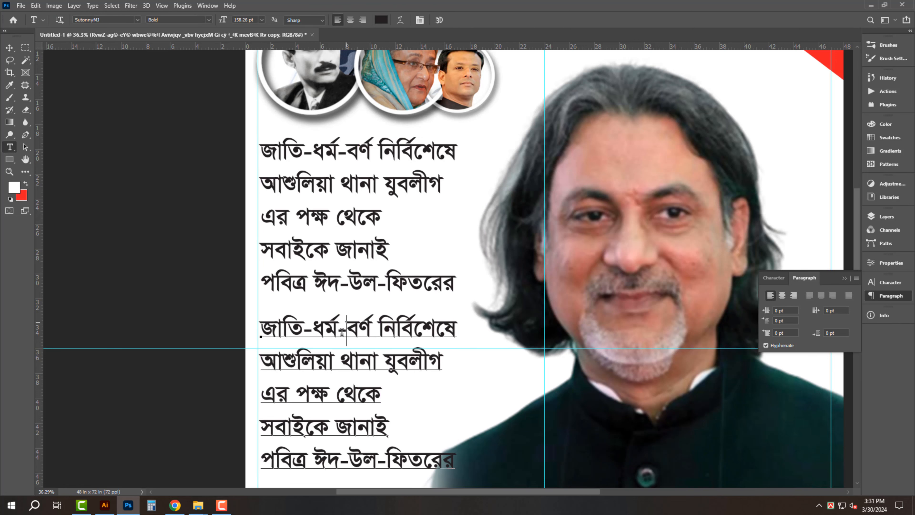
key(ctrl+a)
key(ctrl+v)
key(ctrl+Return)
key(v)
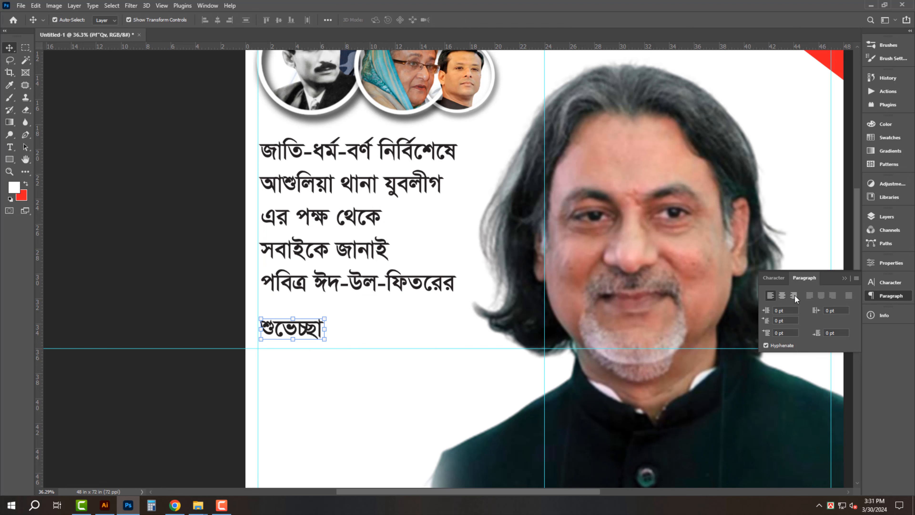
Set "শুভেচ্ছা" in Shorif Sayef Bijoy 52 Italic and enlarge it to about 269 pt
click(897, 285)
text(shor)
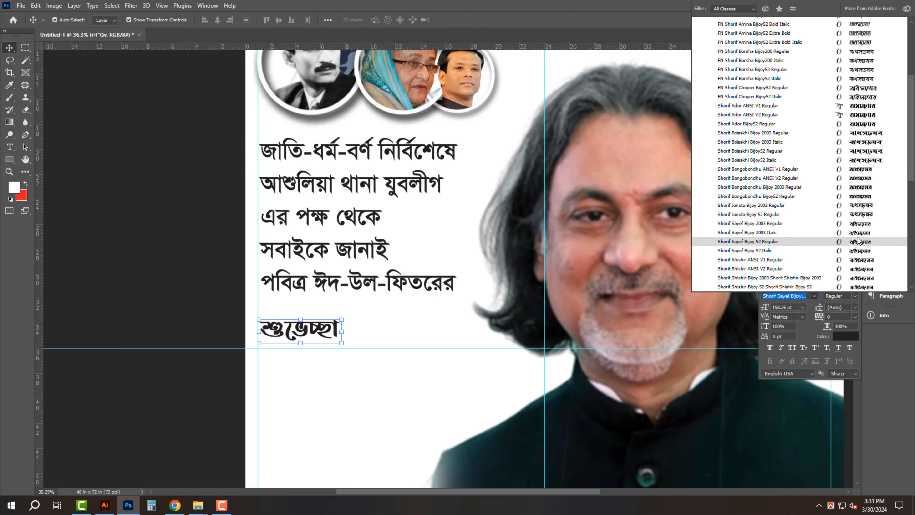
click(858, 250)
drag(346, 332, 405, 331)
drag(357, 352, 358, 239)
Color "শুভেচ্ছা" dark magenta with CMYK values C 0, M 100, Y 0, K 50
click(852, 339)
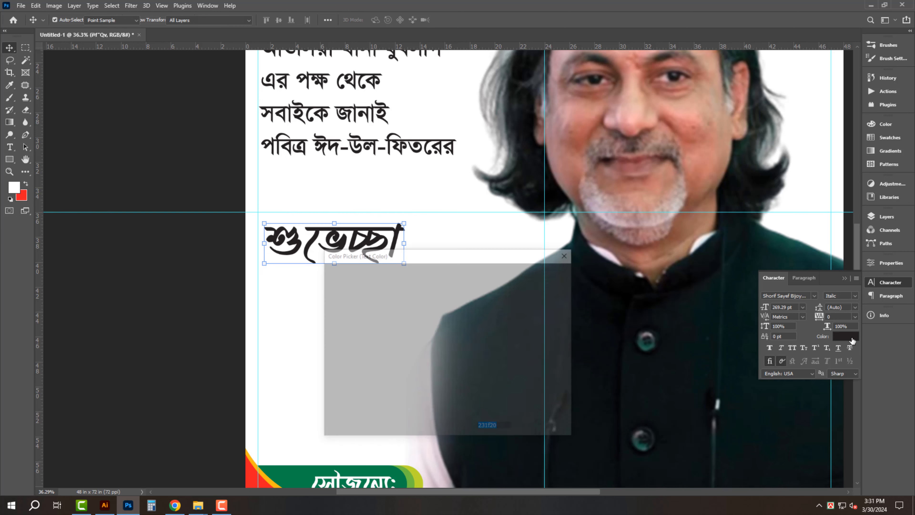
double_click(556, 388)
text(0)
key(Tab)
text(100)
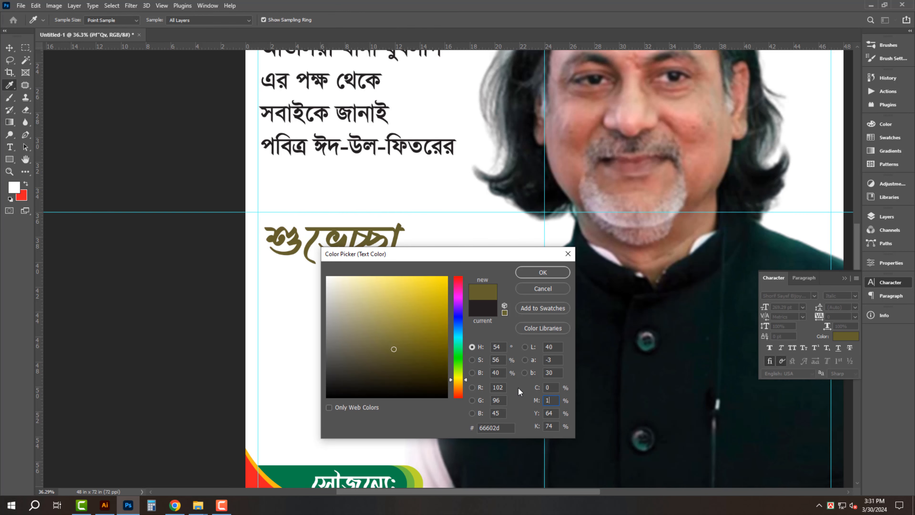
key(Tab)
text(0)
key(Tab)
text(50)
key(Return)
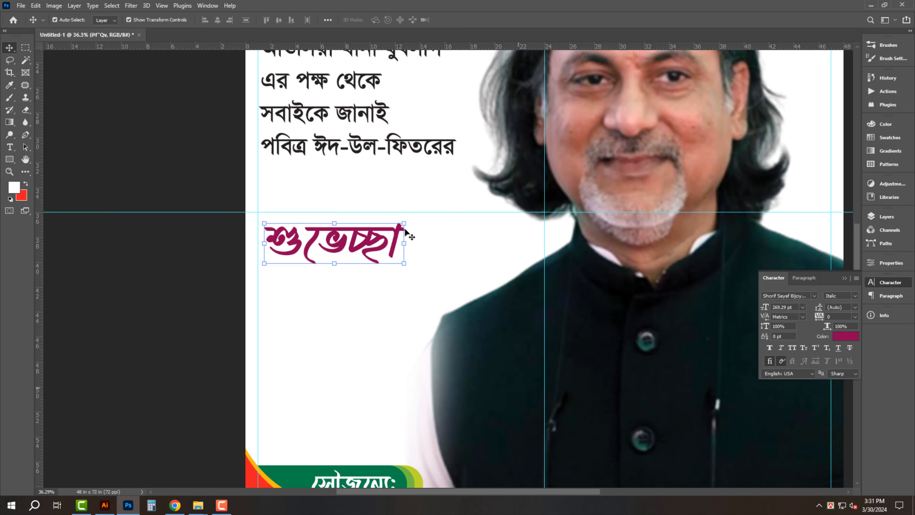
Rearrange the greeting's middle lines to read "আশুলিয়া থানা যুবলীগ-এর" and "পক্ষ থেকে সবাইকে জানাই"
click(358, 154)
drag(379, 202, 377, 311)
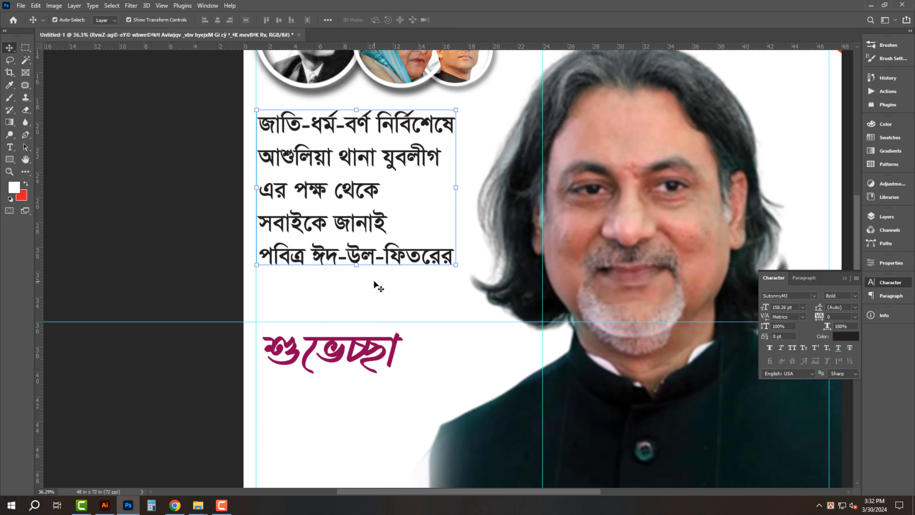
key(t)
click(260, 190)
key(BackSpace)
text(-এর)
click(485, 154)
key(Return)
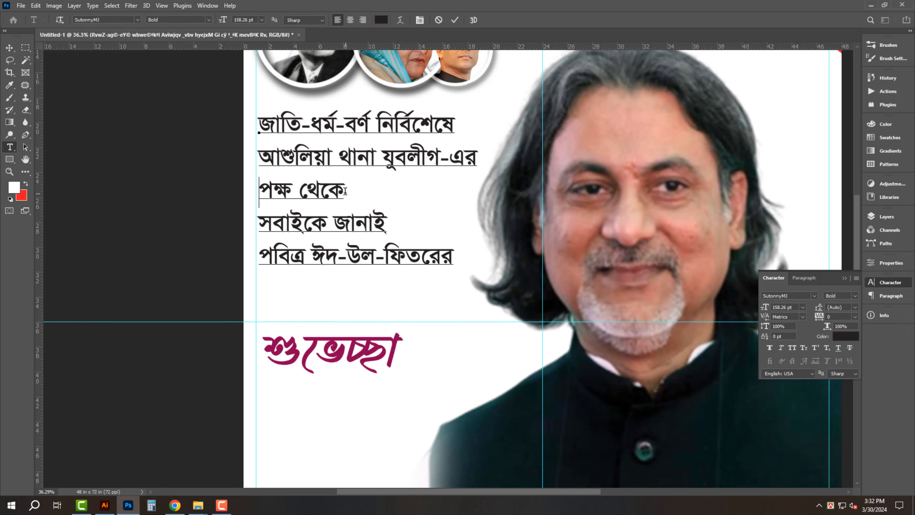
key(Delete)
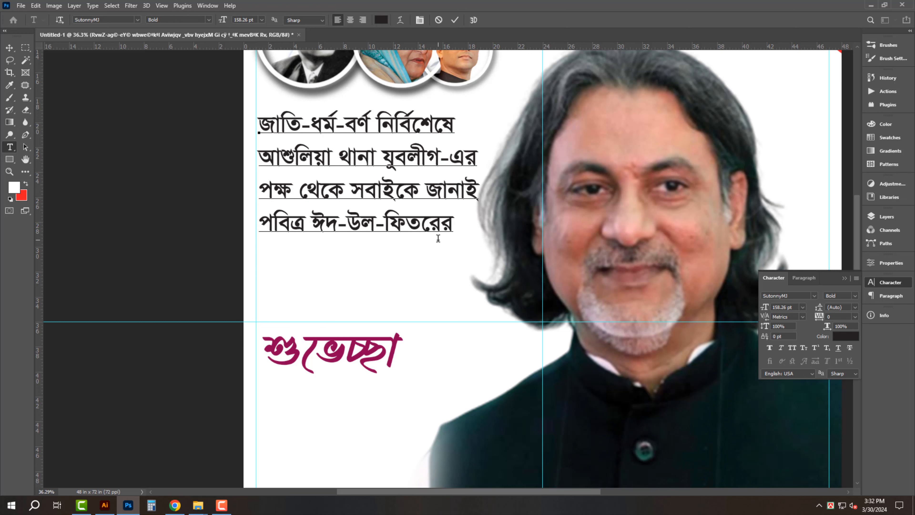
key(ctrl+Return)
key(v)
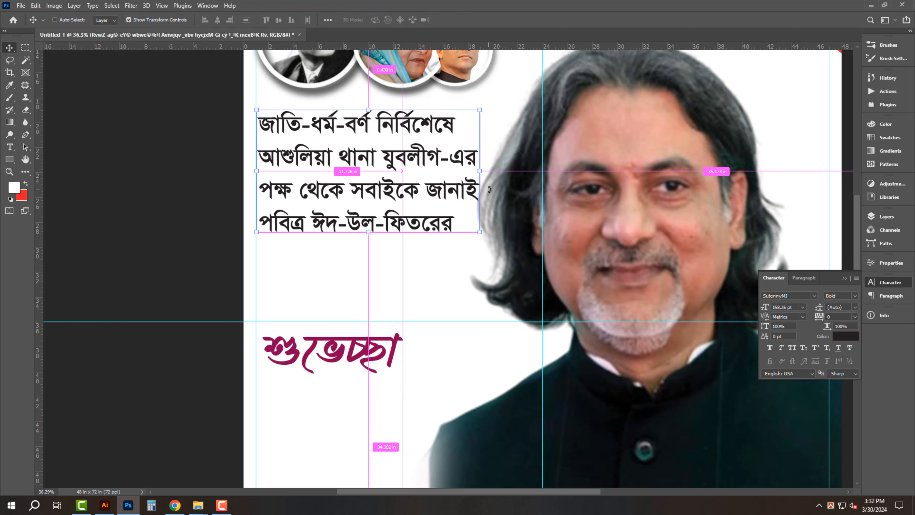
Shrink the greeting text to about 145 pt and cut its last line, "পবিত্র ঈদ-উল-ফিতরের", out of it
drag(479, 171, 463, 173)
key(Return)
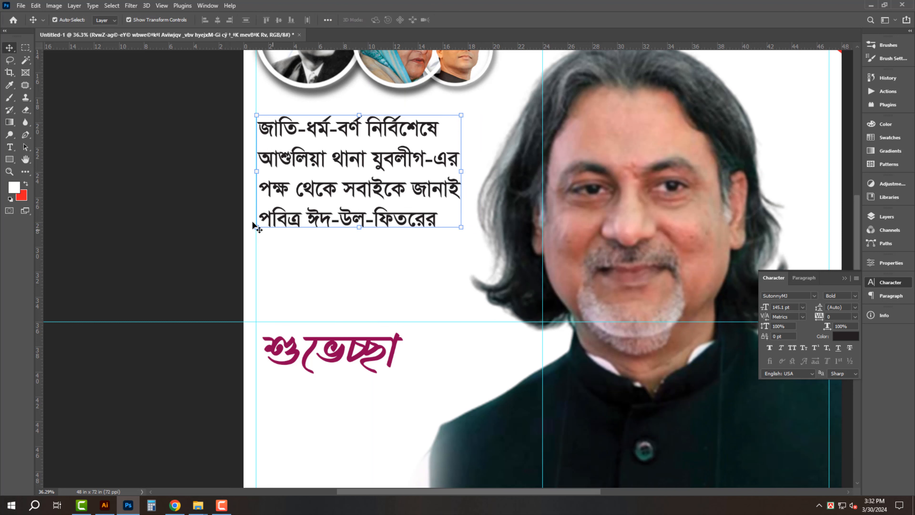
key(t)
drag(263, 216, 438, 221)
key(ctrl+x)
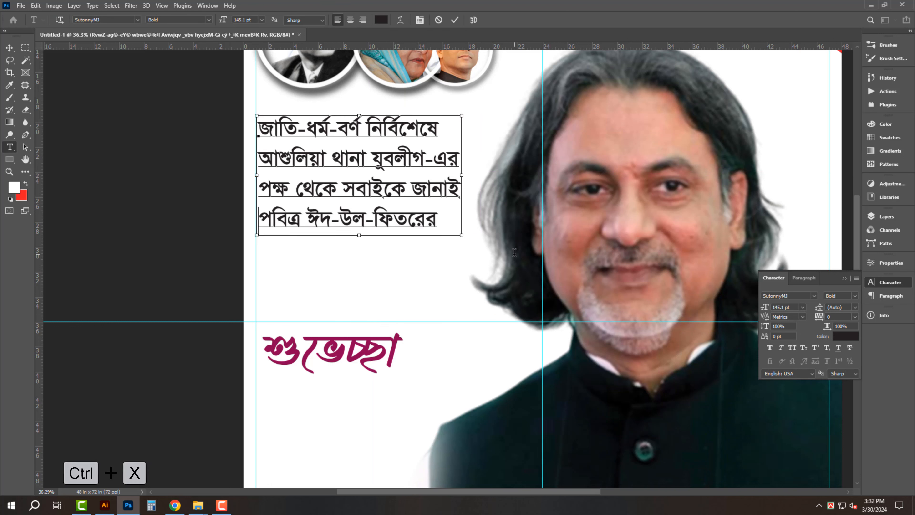
key(ctrl+Return)
key(v)
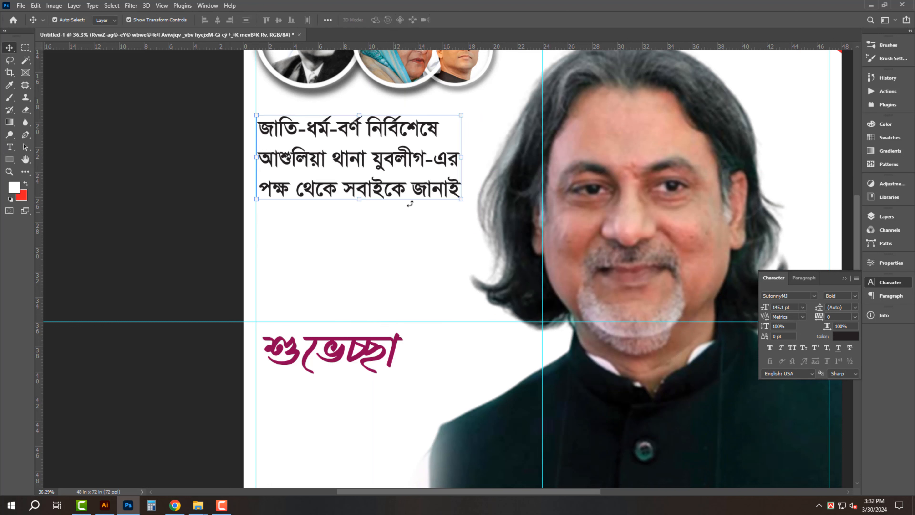
Set the greeting's first line in Shorif Sayef Bijoy 2003 Regular and enlarge the whole text block to about 162 pt
key(t)
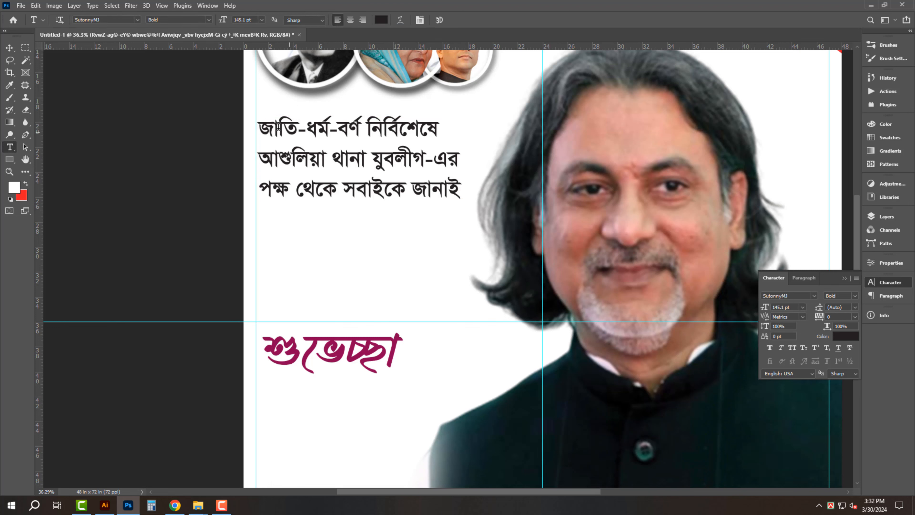
drag(261, 130, 447, 132)
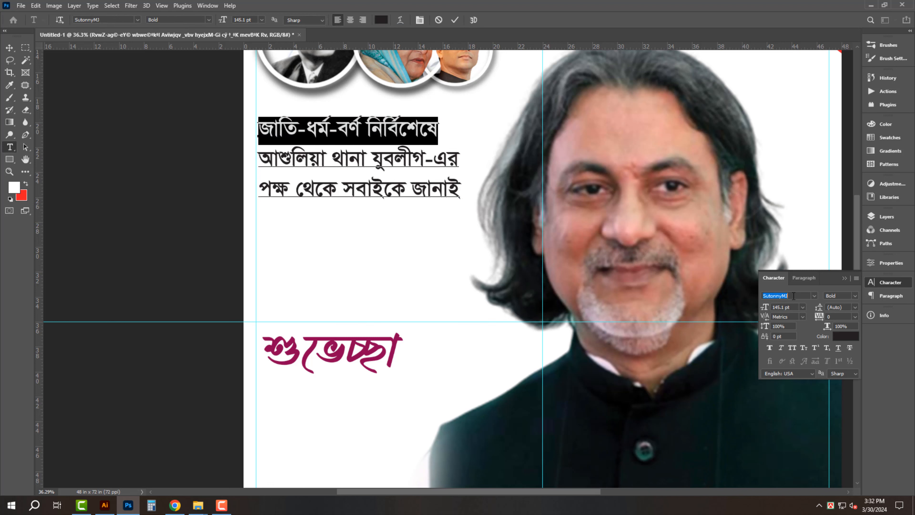
text(sho)
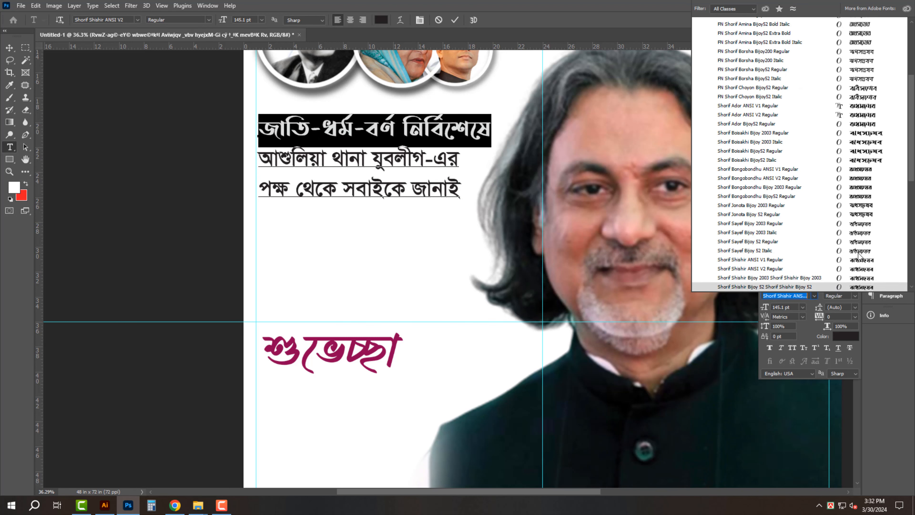
click(864, 225)
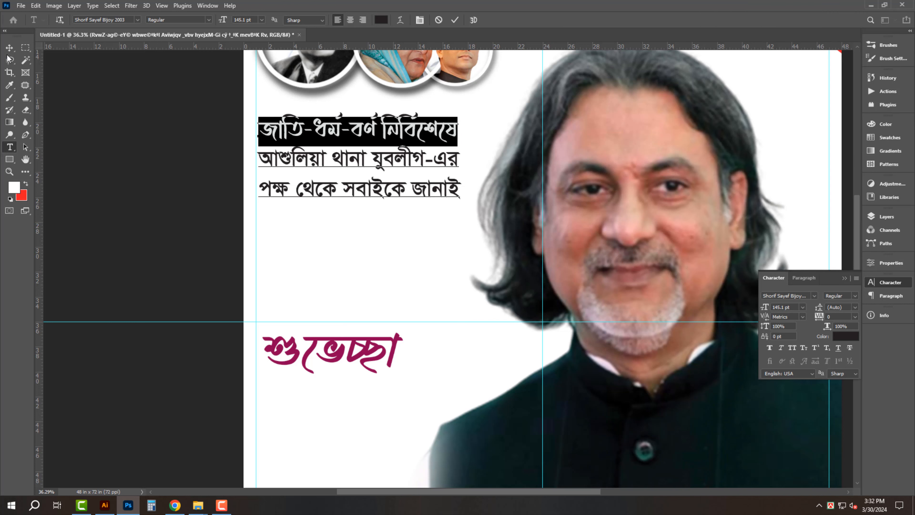
click(9, 47)
drag(371, 199, 365, 218)
key(Return)
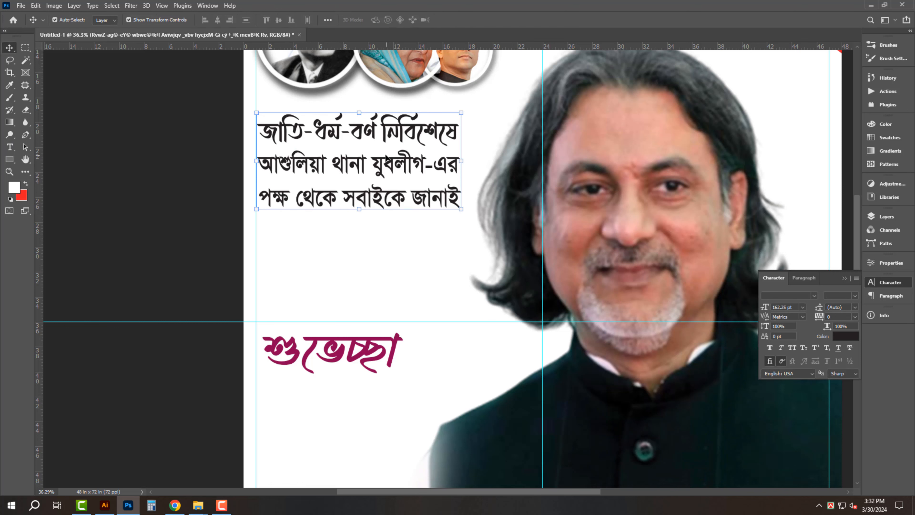
Duplicate the three-line greeting directly below itself and replace the copy's contents with the cut line "পবিত্র ঈদ-উল-ফিতরের"
drag(389, 164, 392, 262)
double_click(393, 249)
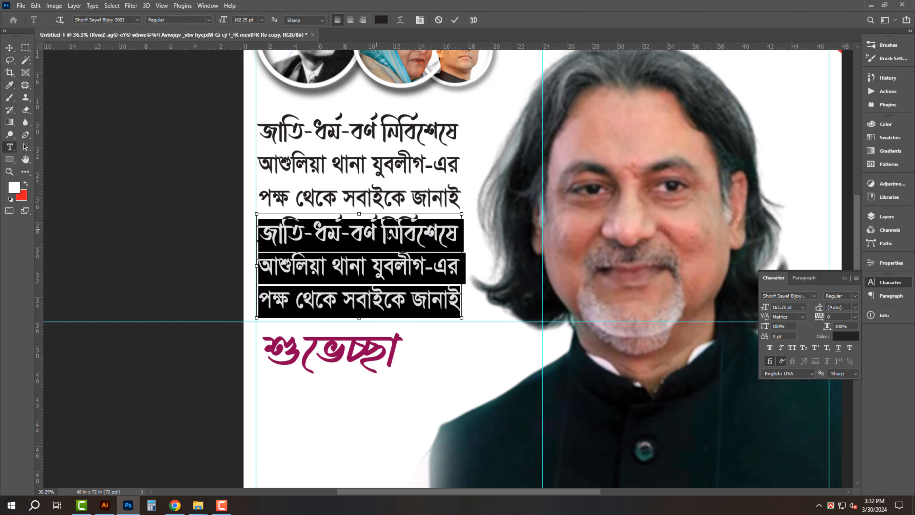
key(ctrl+v)
key(ctrl+Return)
drag(358, 321, 356, 193)
drag(357, 194, 357, 214)
drag(360, 100, 351, 225)
click(351, 221)
Split "ঈদ-উল-ফিতরের" off from "পবিত্র" into its own text layer below, using a duplicate of the "পবিত্র" text
key(t)
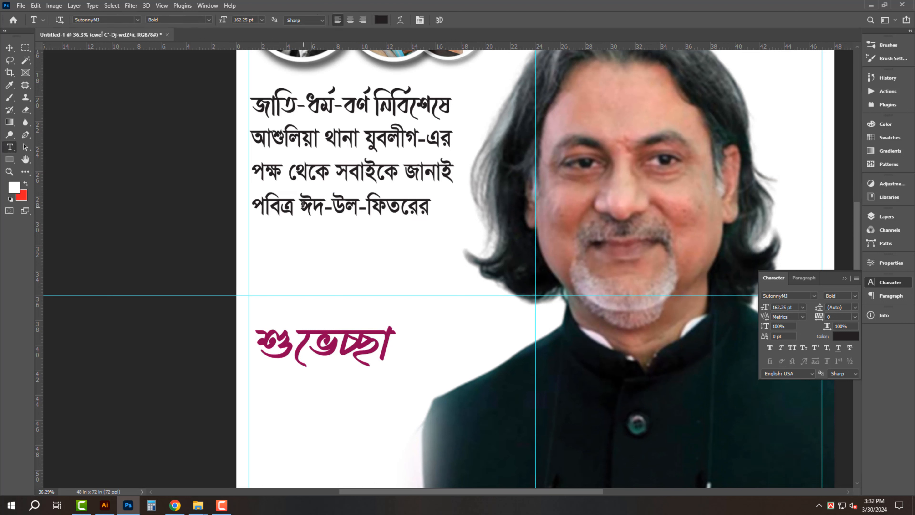
drag(302, 204, 431, 211)
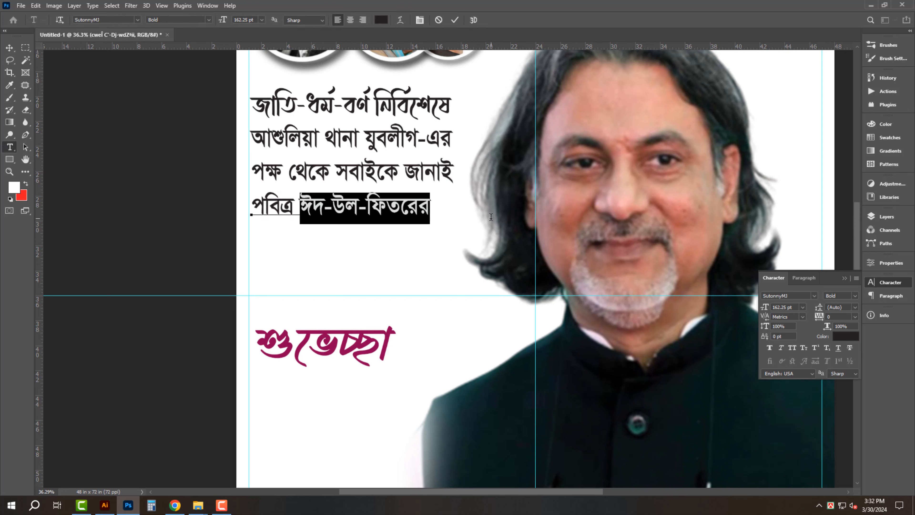
key(ctrl+x)
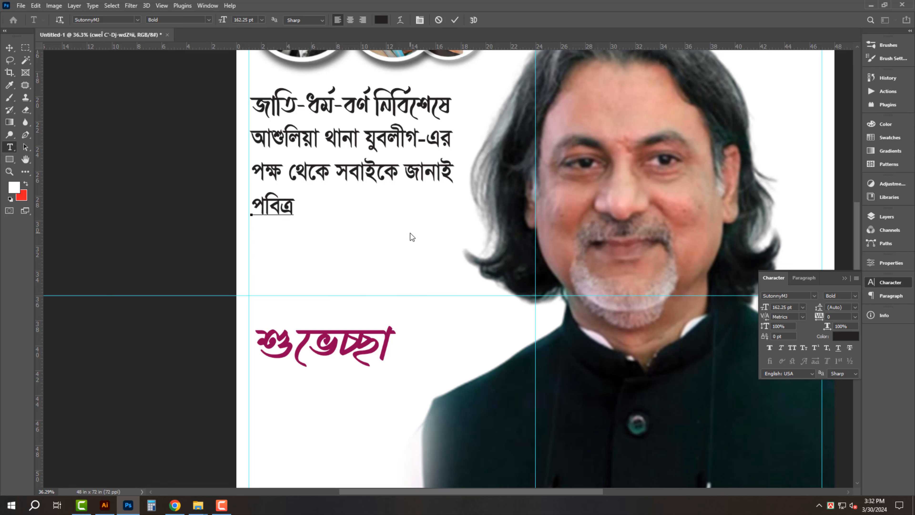
key(ctrl+Return)
key(v)
drag(282, 207, 299, 254)
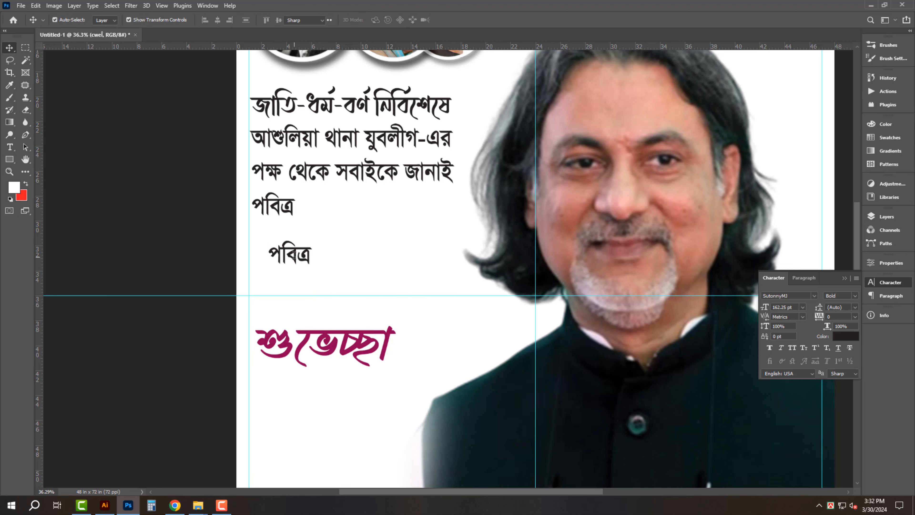
double_click(295, 256)
key(ctrl+v)
key(ctrl+Return)
Align the left edges of "ঈদ-উল-ফিতরের" and "পবিত্র", then enlarge "ঈদ-উল-ফিতরের" to about 248 pt
scroll(316, 253, up, 2)
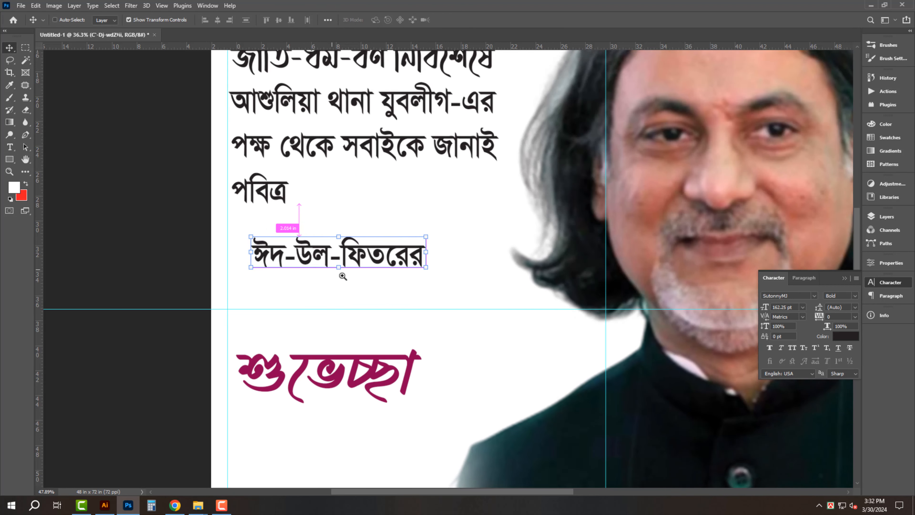
ctrl+shift+click(254, 196)
click(204, 19)
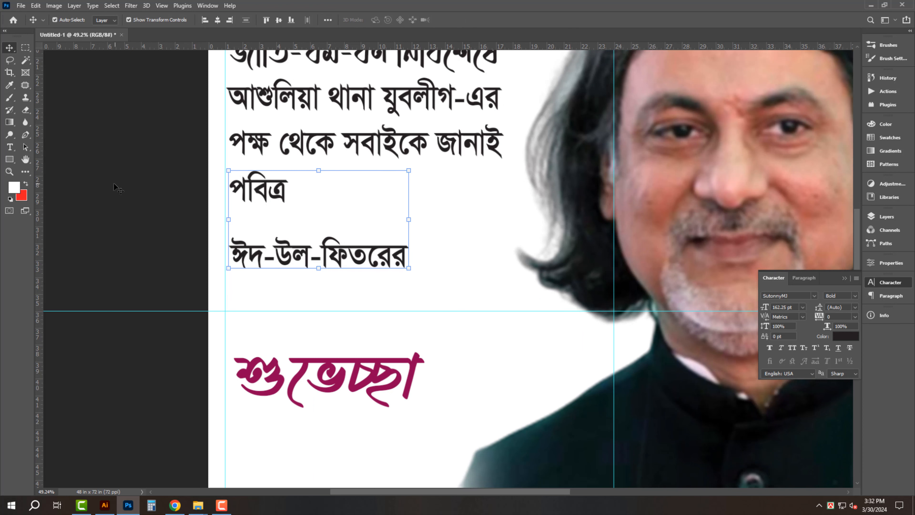
click(404, 258)
key(ctrl+t)
drag(407, 259, 504, 249)
key(Return)
Set "ঈদ-উল-ফিতরের" in Li Shobuj Nolua ANSI V1 Regular slightly lower down and narrow it to the width of the lines above
drag(436, 252, 437, 287)
text(li n)
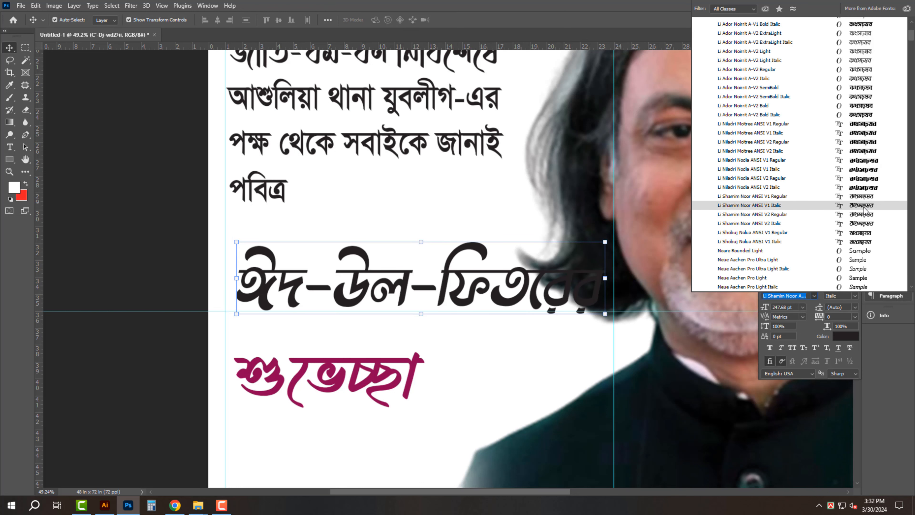
click(874, 235)
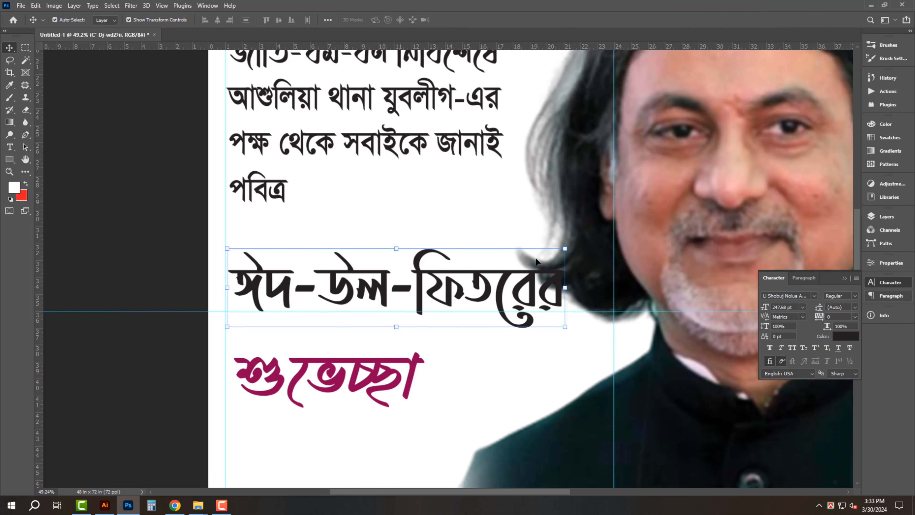
key(ctrl+t)
drag(564, 292, 499, 291)
key(Return)
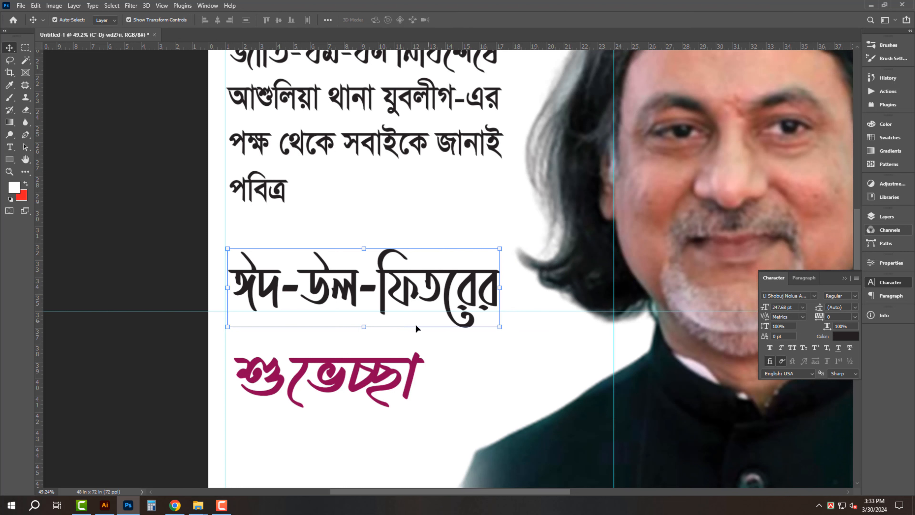
Color "ঈদ-উল-ফিতরের" red with CMYK values C 0, M 100, Y 100, K 0
click(846, 336)
text(0)
key(Tab)
text(100)
key(Tab)
text(100)
key(Tab)
text(0)
key(Return)
Move "পবিত্র" down closer to the red line and set it in FN NuralamZainulAbedin Bold
drag(265, 190, 268, 217)
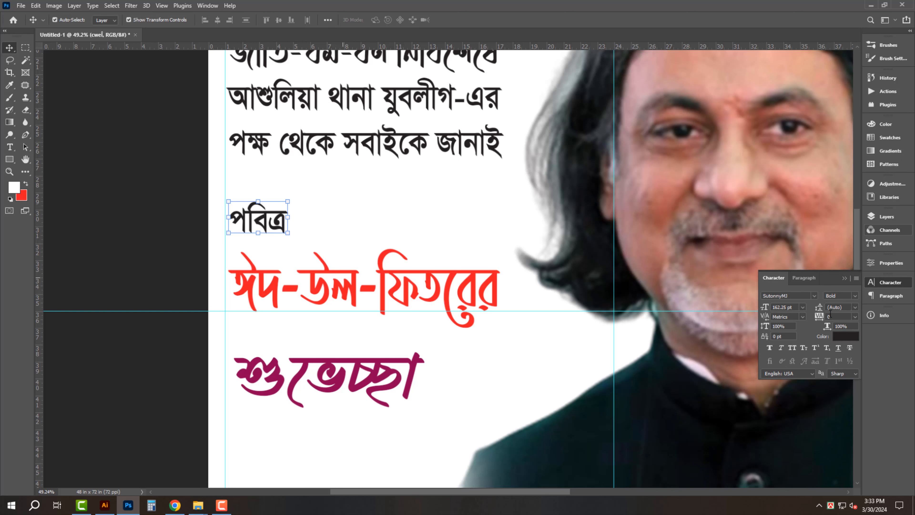
text(li...)
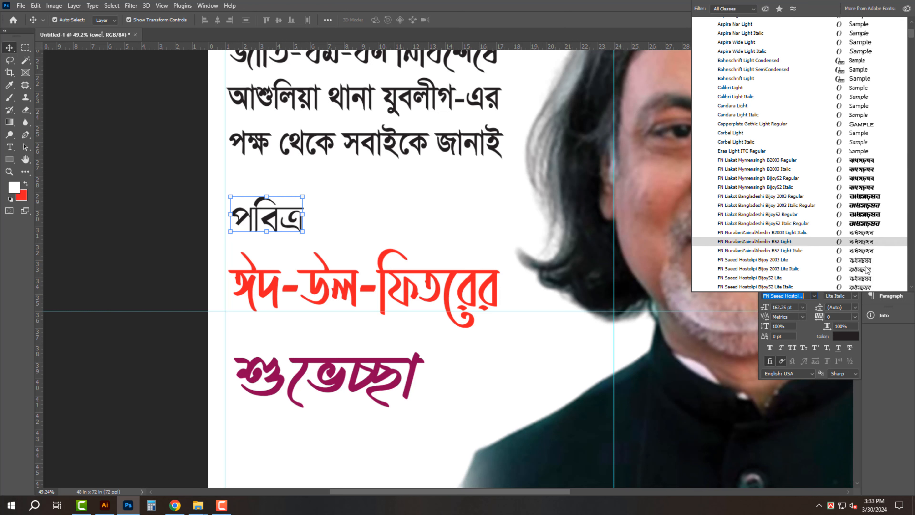
scroll(862, 246, down, 2)
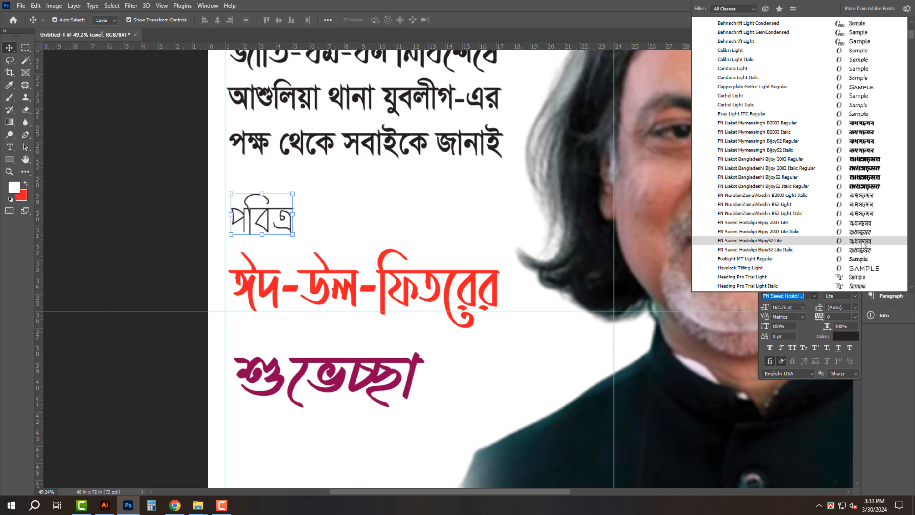
click(865, 213)
click(855, 297)
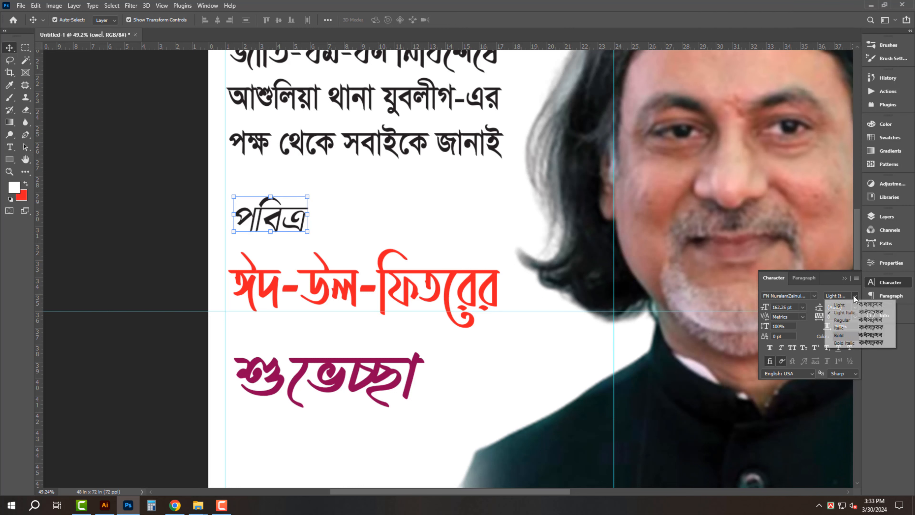
click(847, 328)
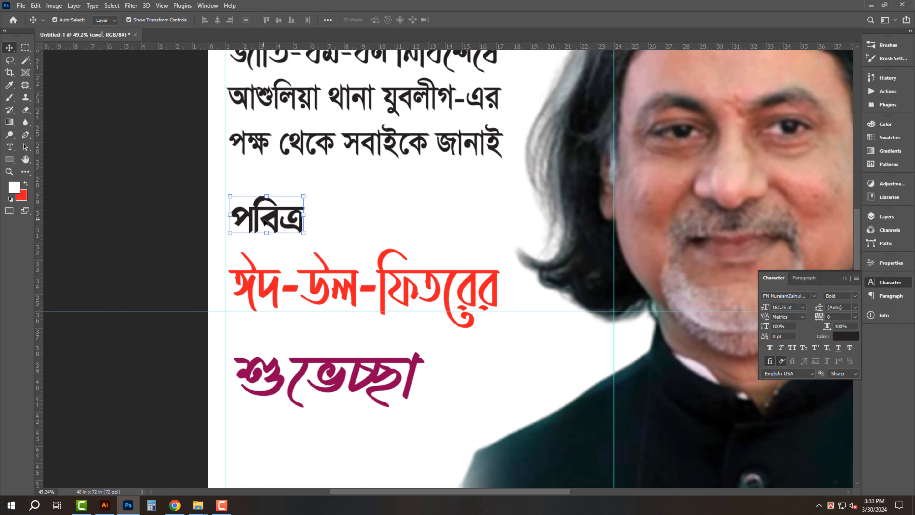
Extend "পবিত্র" with a row of dots to the width of the red line, then move both lines slightly up
double_click(278, 235)
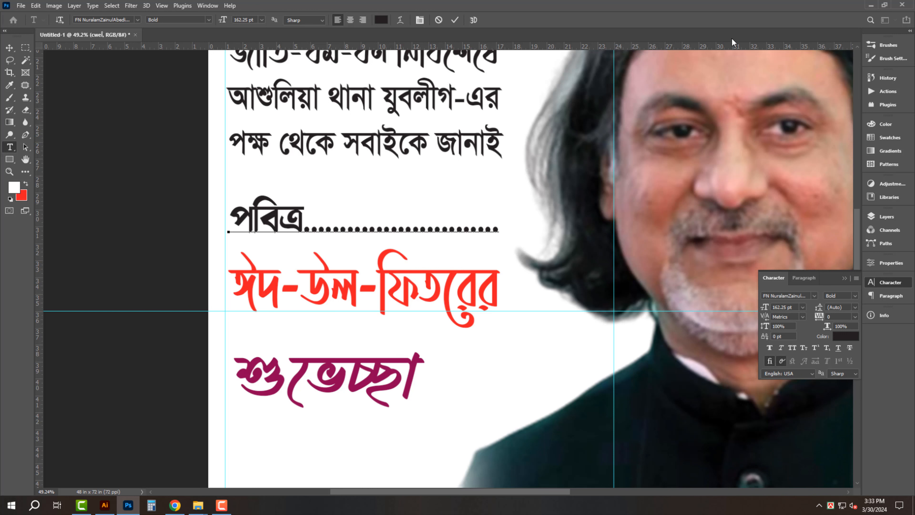
click(9, 47)
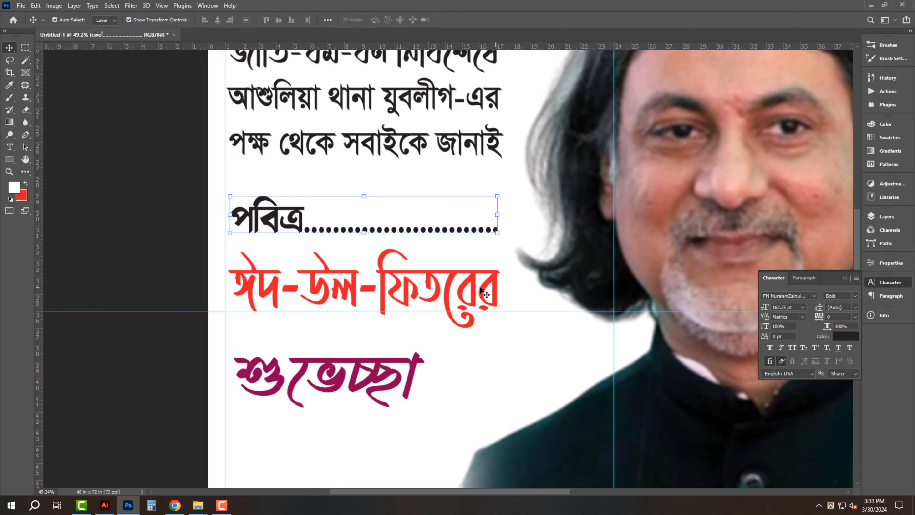
click(483, 298)
ctrl+shift+click(280, 217)
drag(292, 220, 293, 203)
Move "শুভেচ্ছা" up beneath "ঈদ-উল-ফিতরের" and enlarge it slightly
scroll(383, 245, down, 2)
drag(389, 338, 389, 320)
key(ctrl+t)
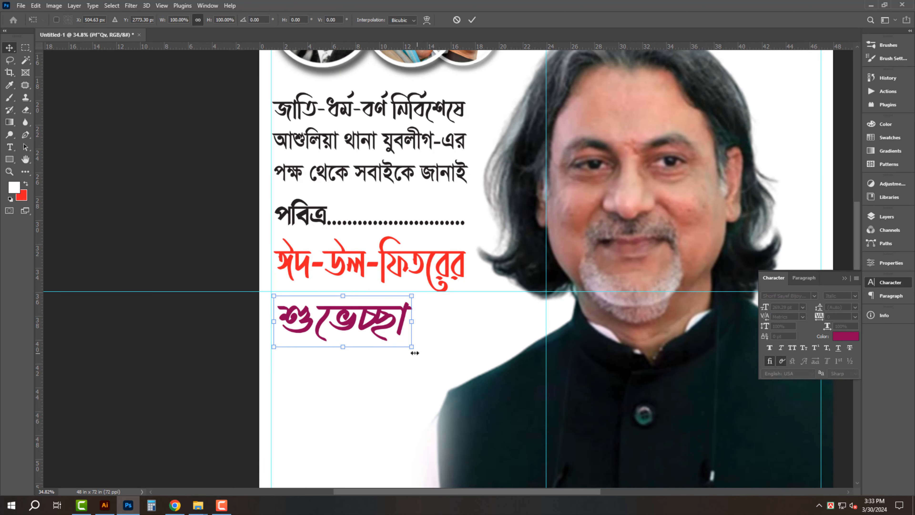
drag(415, 352, 417, 353)
key(Return)
Color the three-line greeting block above "পবিত্র" blue with CMYK values C 100, M 100, Y 0, K 0
ctrl+click(372, 110)
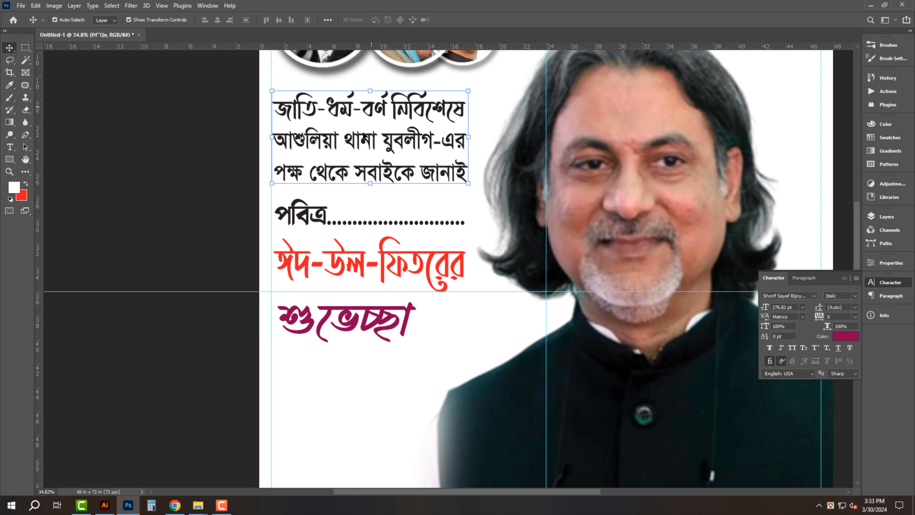
drag(354, 97, 367, 155)
click(853, 339)
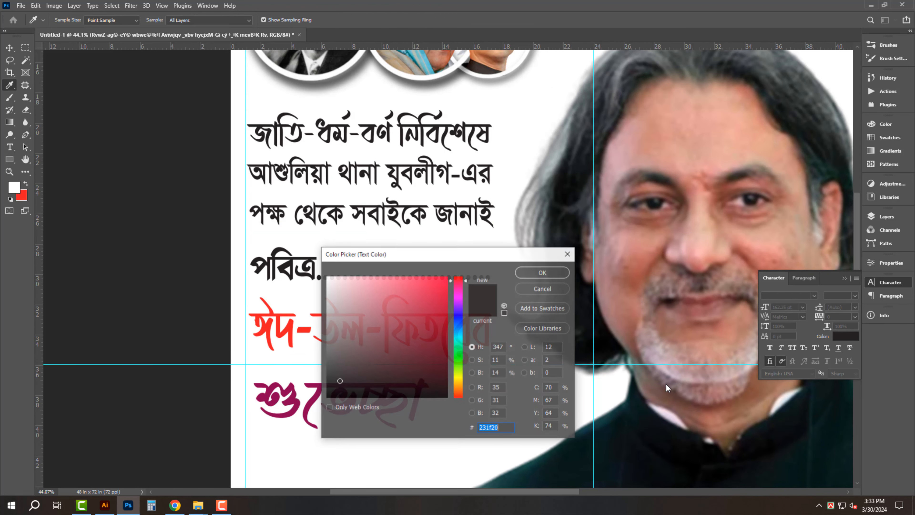
text(100)
key(Tab)
text(100)
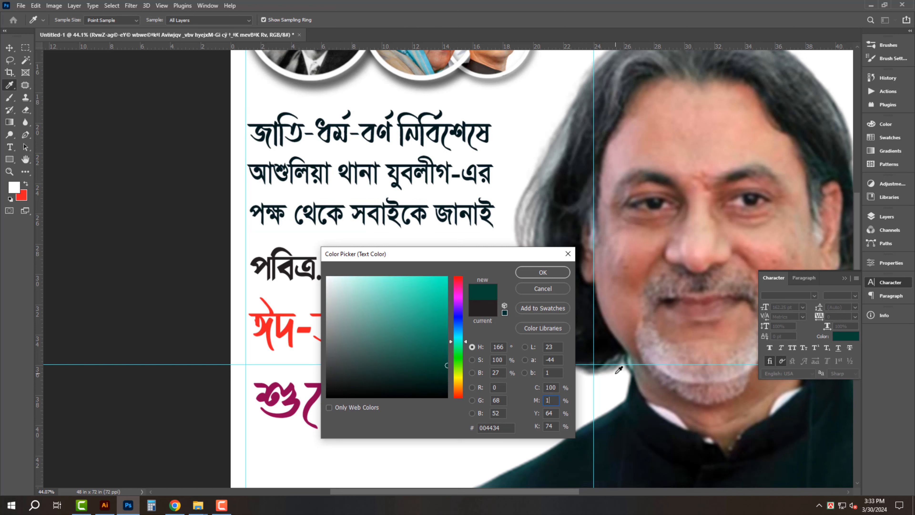
key(Tab)
text(0)
key(Tab)
text(0)
key(Return)
Color only the line "আশুলিয়া থানা যুবলীগ-এর" green with C 100, M 0, Y 100
key(t)
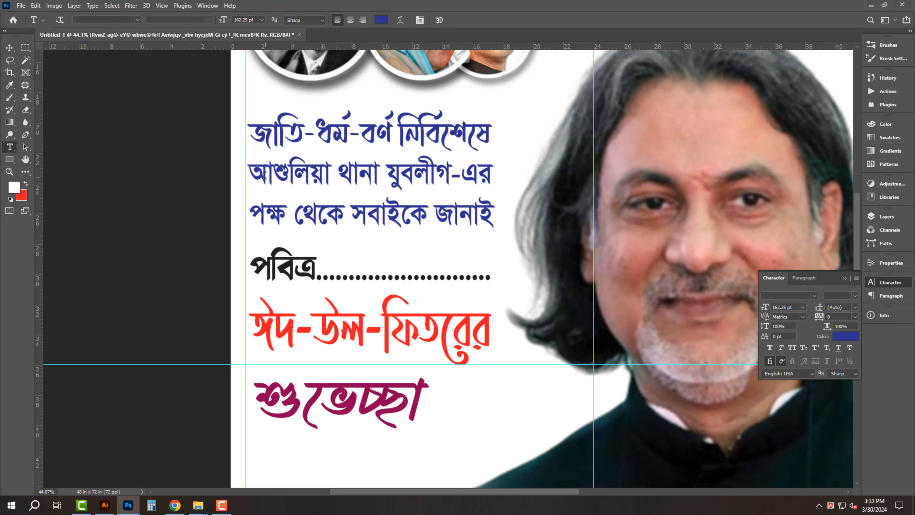
drag(253, 174, 505, 180)
click(838, 348)
click(847, 336)
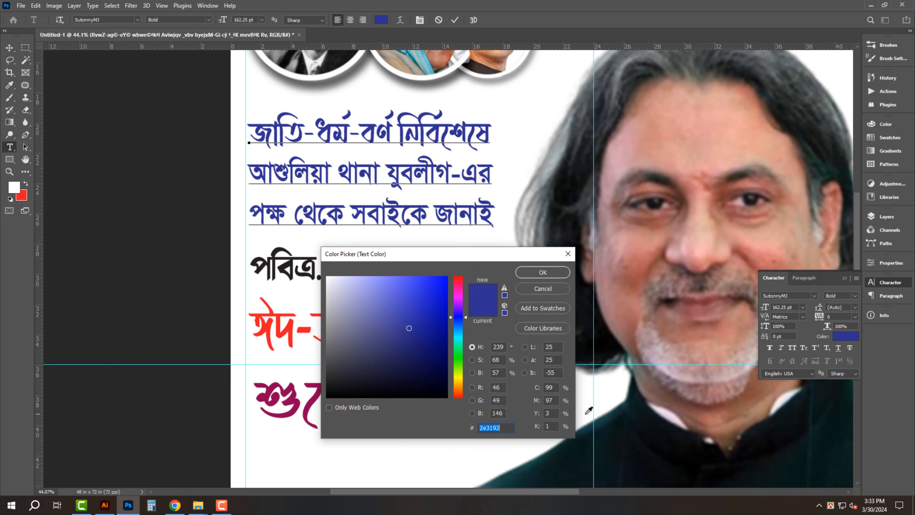
text(100)
key(Tab)
text(0)
key(Tab)
text(100)
key(Return)
Color the line "পক্ষ থেকে সবাইকে জানাই" black with hex 000000
drag(250, 215, 898, 298)
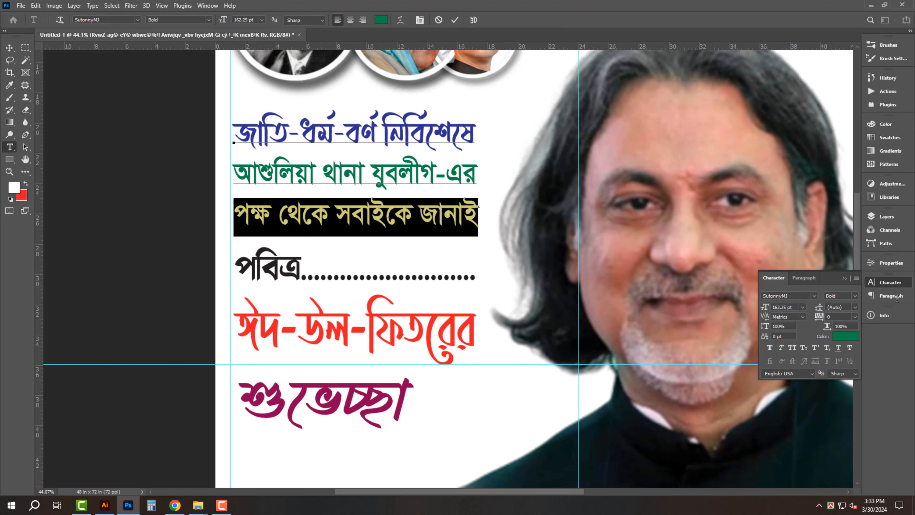
click(850, 347)
click(847, 337)
text(000000)
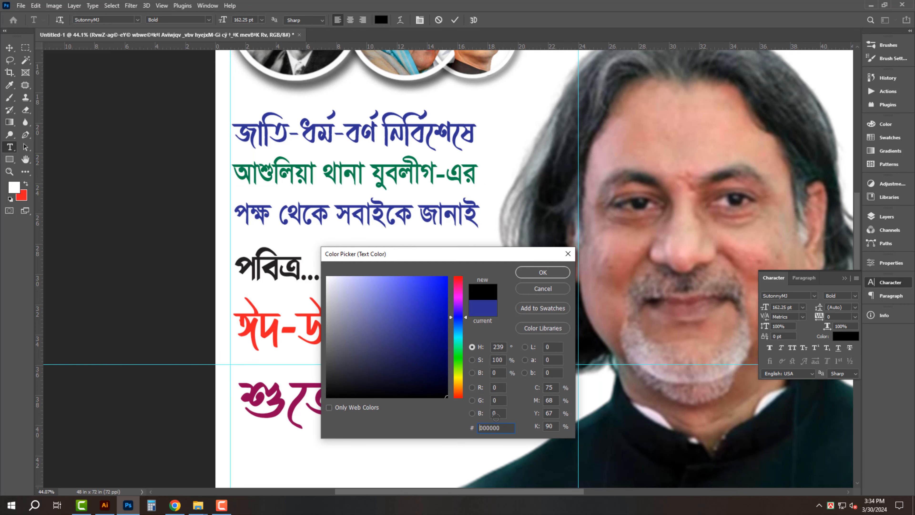
key(Return)
click(13, 49)
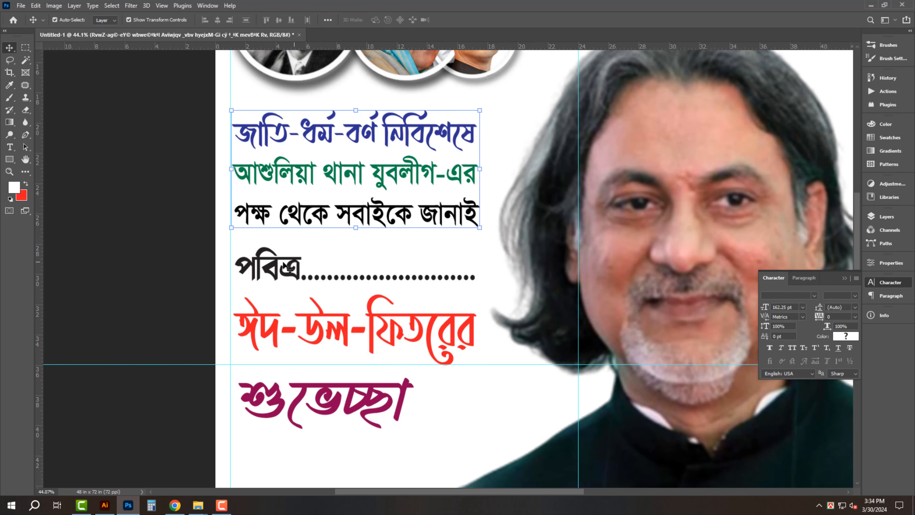
Color the dotted "পবিত্র" line cyan with CMYK values C 100, M 0, Y 0, K 0
click(281, 271)
click(847, 337)
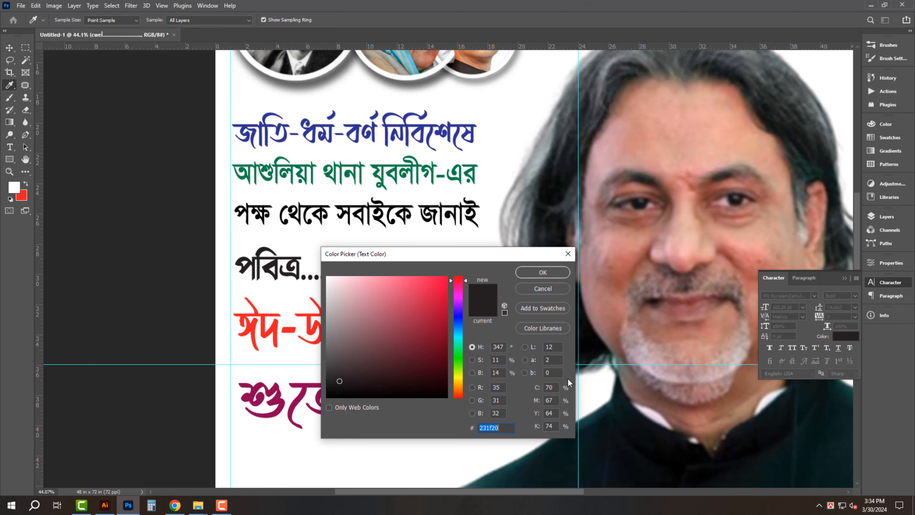
text(100)
key(Tab)
text(0)
key(Tab)
text(0)
key(Tab)
text(0)
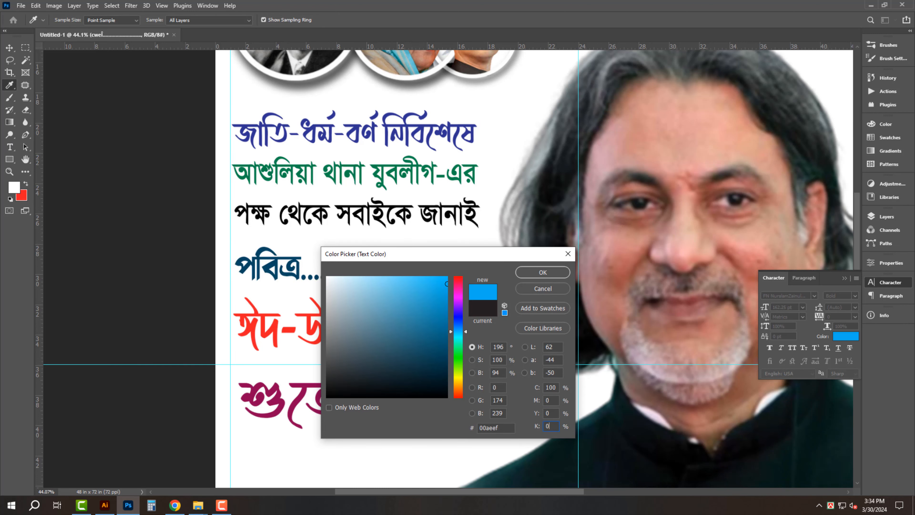
key(Return)
drag(402, 259, 407, 219)
click(390, 238)
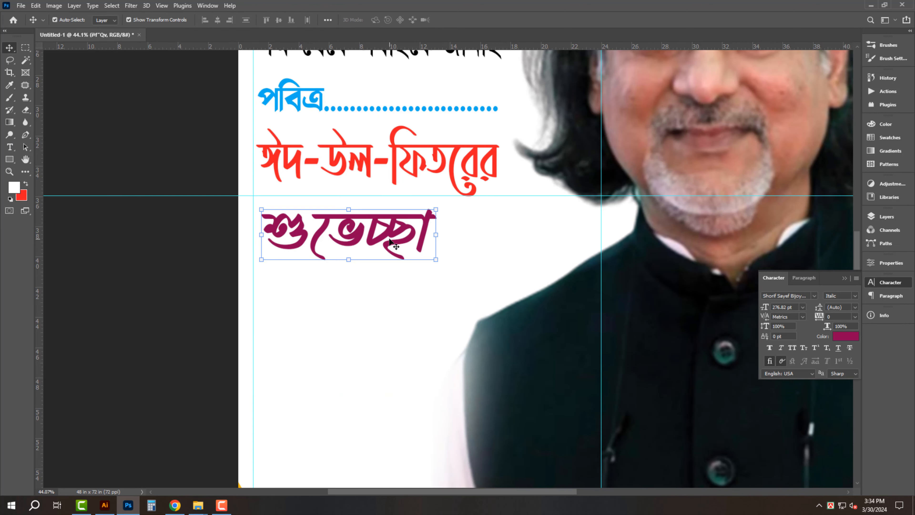
key(ctrl+0)
click(208, 331)
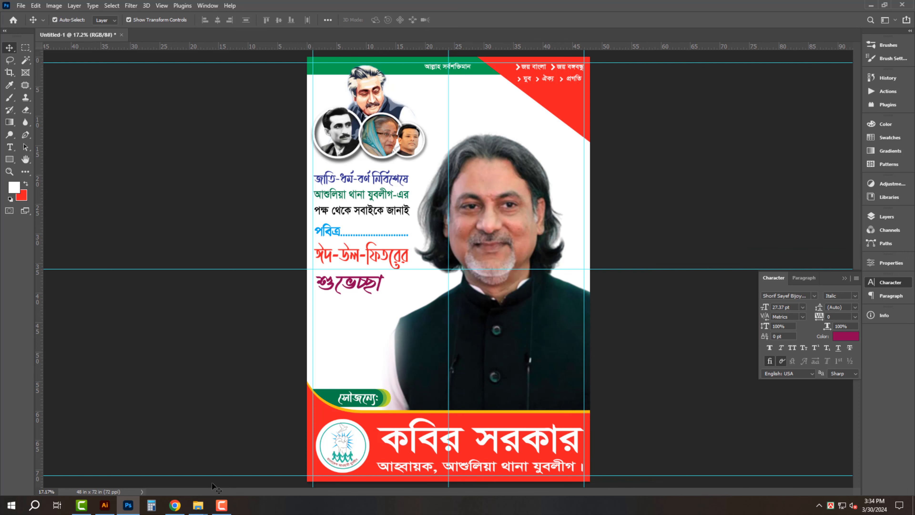
Switch to File Explorer and open the "Eid ___" lettering from the Edit subfolder of Political > Eid Banner in Photoshop
mouse_move(197, 505)
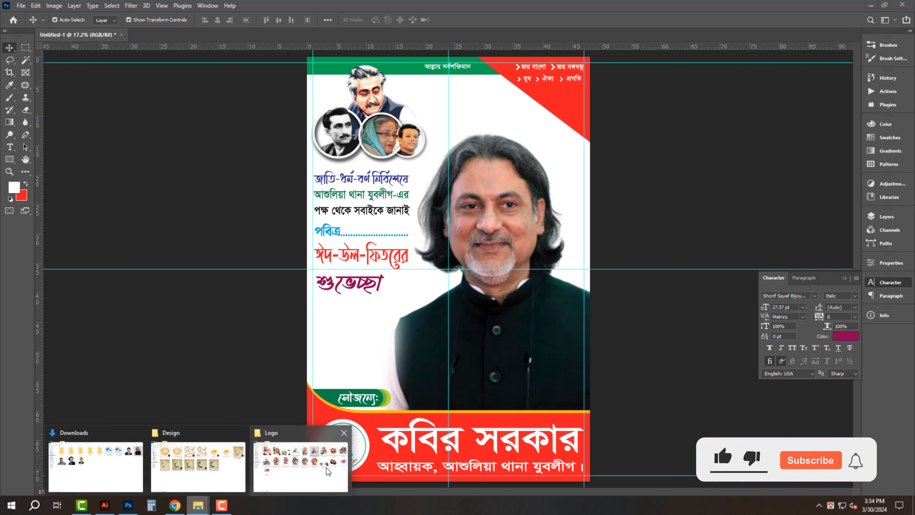
click(295, 452)
key(BackSpace)
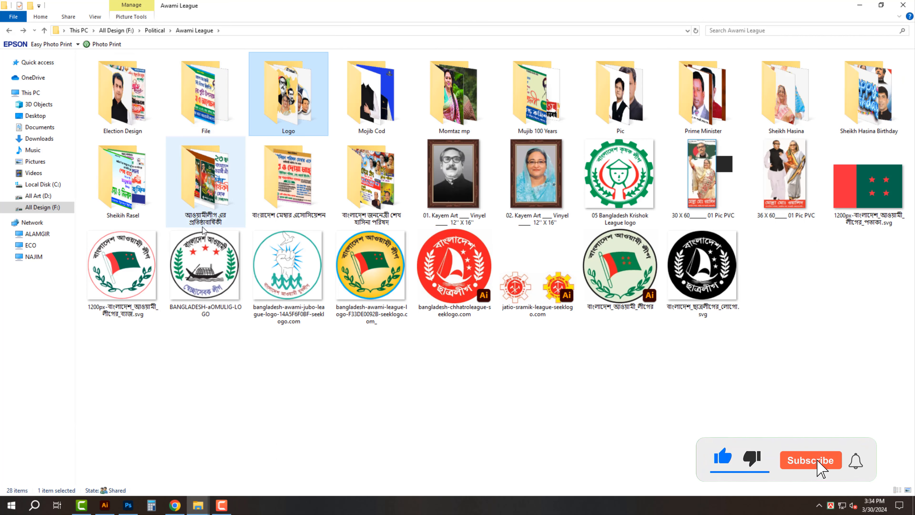
key(BackSpace)
click(247, 227)
double_click(247, 228)
key(BackSpace)
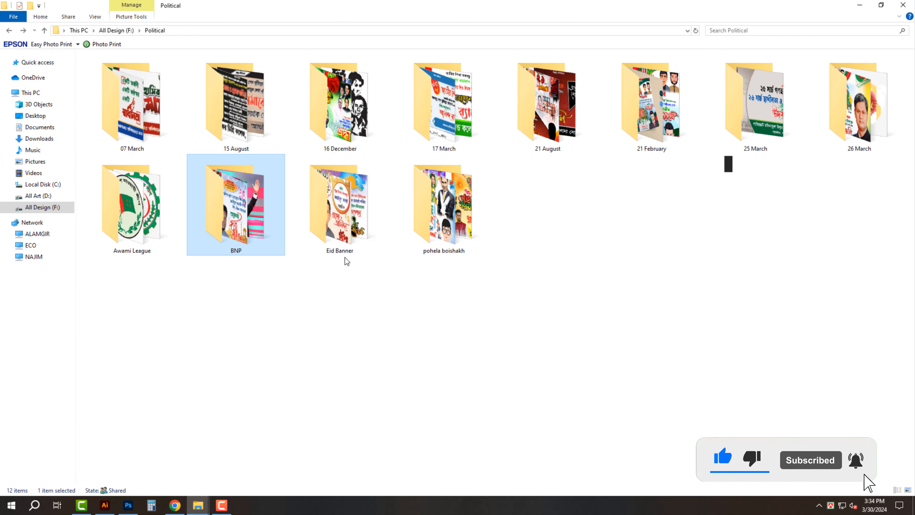
click(341, 231)
double_click(341, 221)
double_click(202, 104)
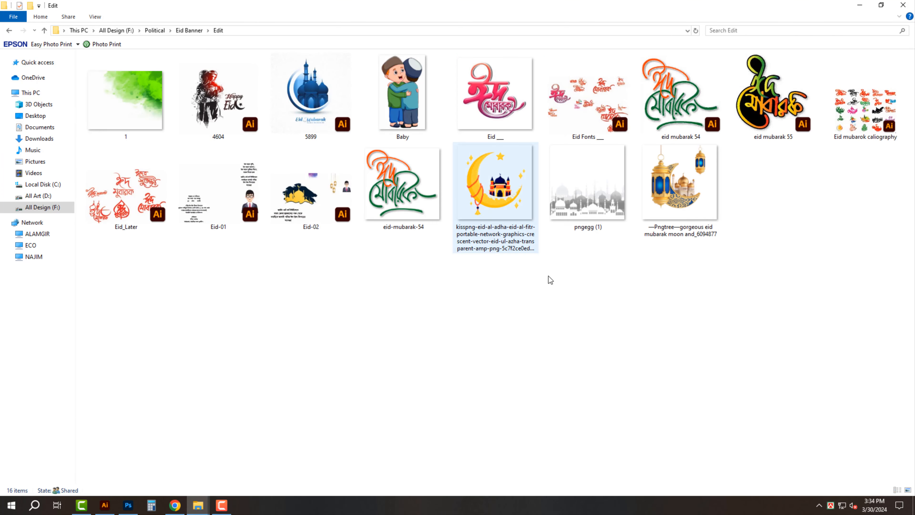
click(510, 90)
double_click(509, 90)
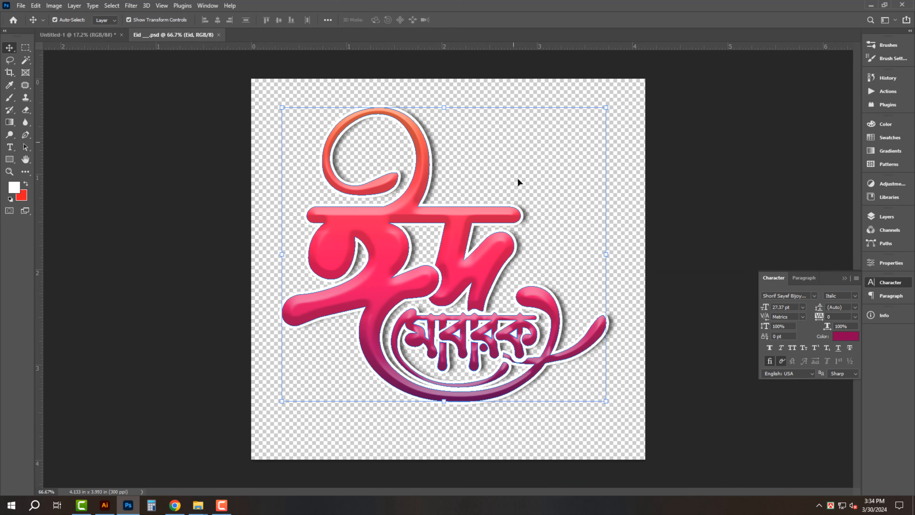
Bring the "ঈদ মোবারক" lettering into the poster and place it below "শুভেচ্ছা", flush with the left margin guide above the "সৌজন্যে" label
drag(450, 261, 158, 75)
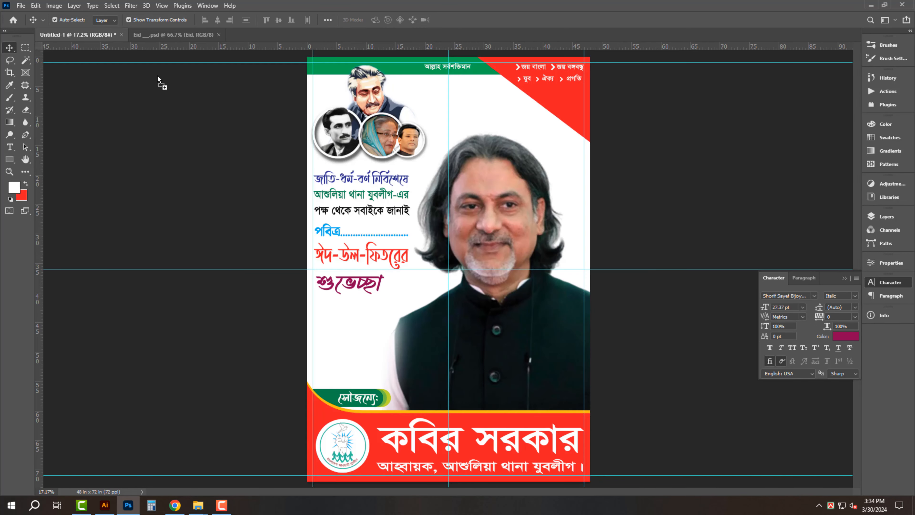
drag(350, 342, 351, 345)
drag(355, 383, 433, 310)
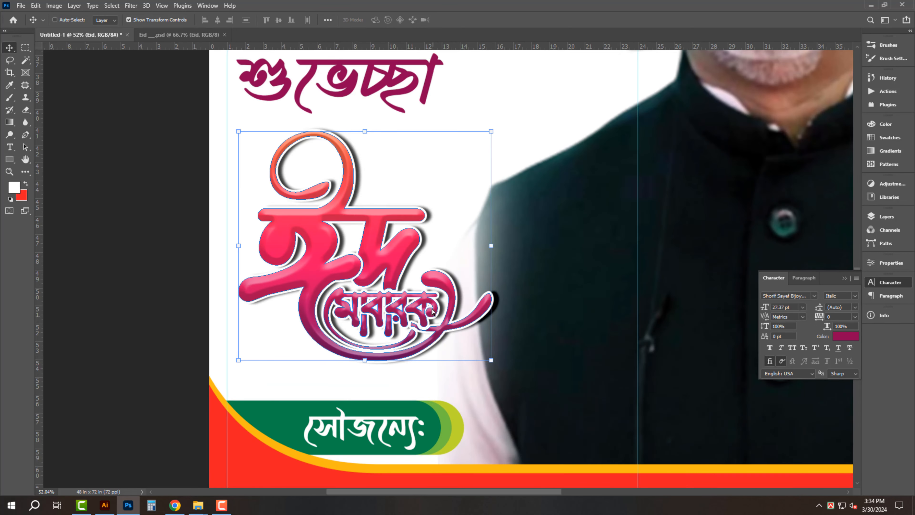
drag(397, 255, 395, 283)
key(shift+Left)
key(shift+Left)
key(shift+Left)
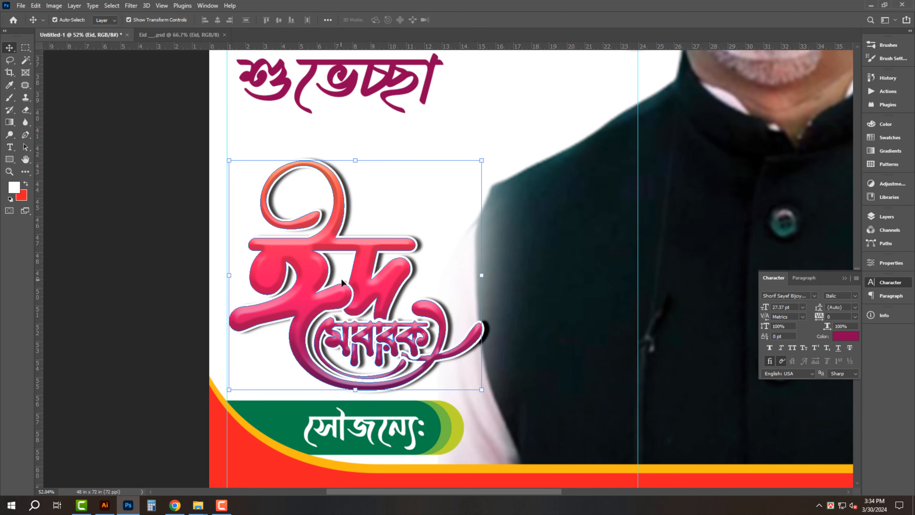
Nudge the "ঈদ মোবারক" lettering up, enlarge it to about the width of the text above, and hide the guides
scroll(340, 279, down, 3)
key(shift+Up)
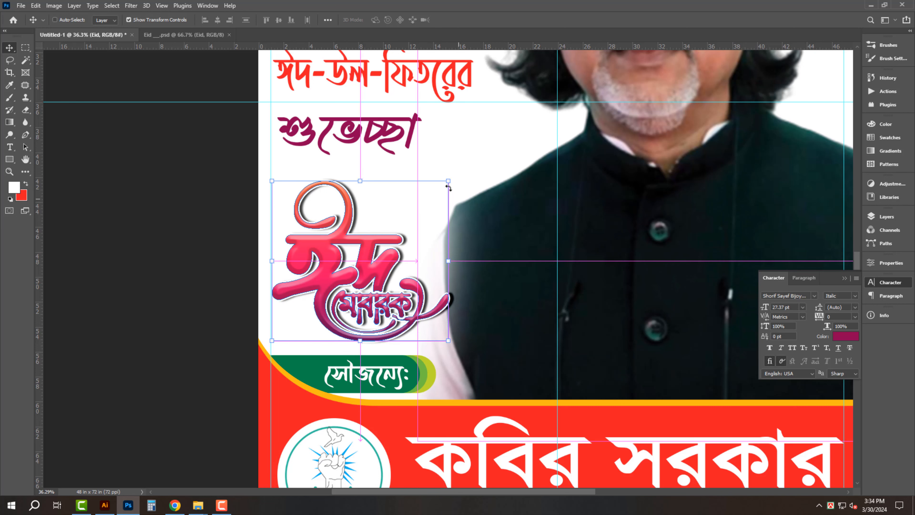
drag(448, 181, 463, 168)
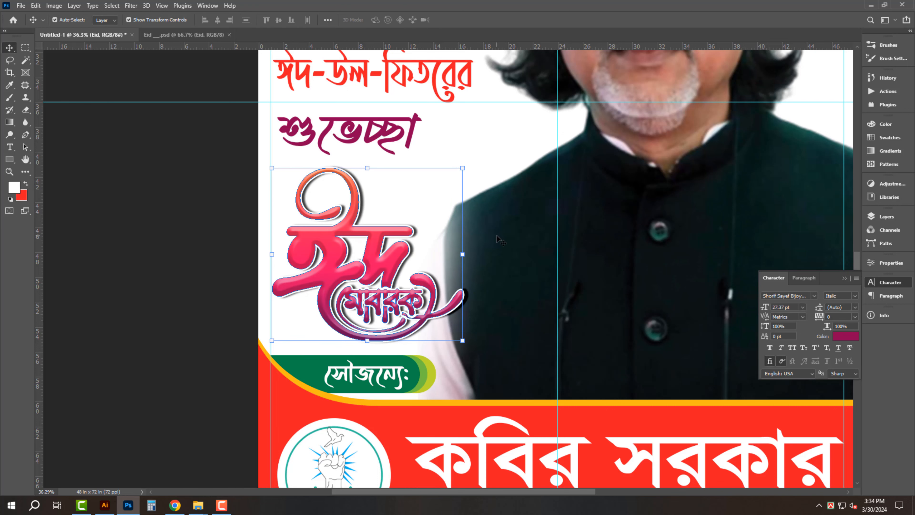
key(Return)
scroll(504, 240, down, 3)
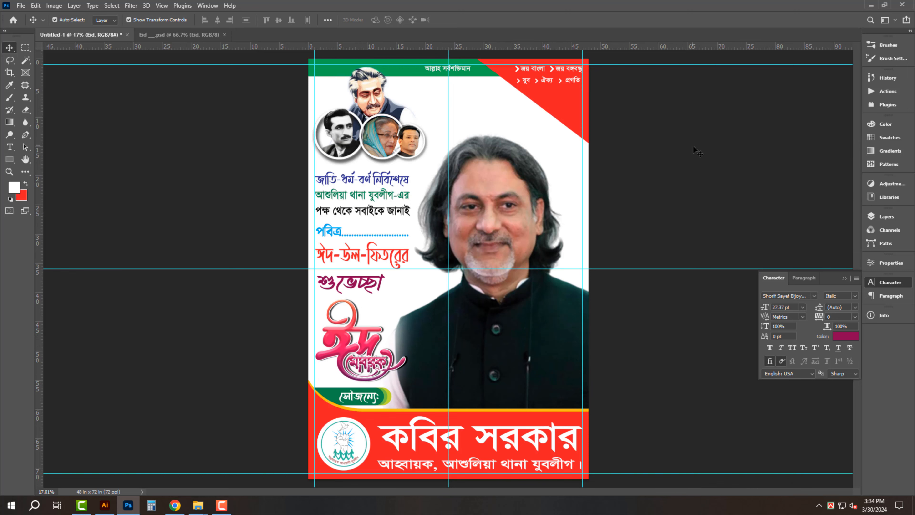
key(ctrl+semicolon)
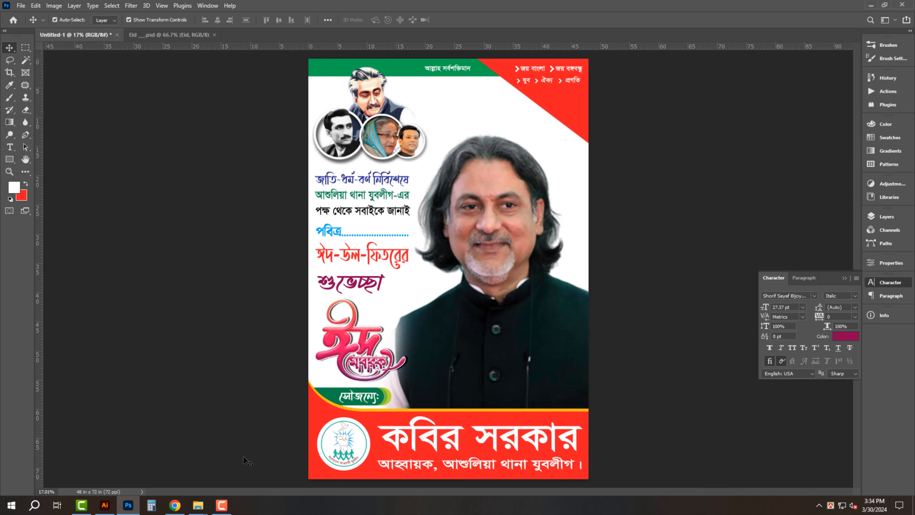
Switch to File Explorer's Eid Banner Design folder and open the golden "EID al-Fitr" lantern vector file in Illustrator
mouse_move(200, 507)
click(203, 471)
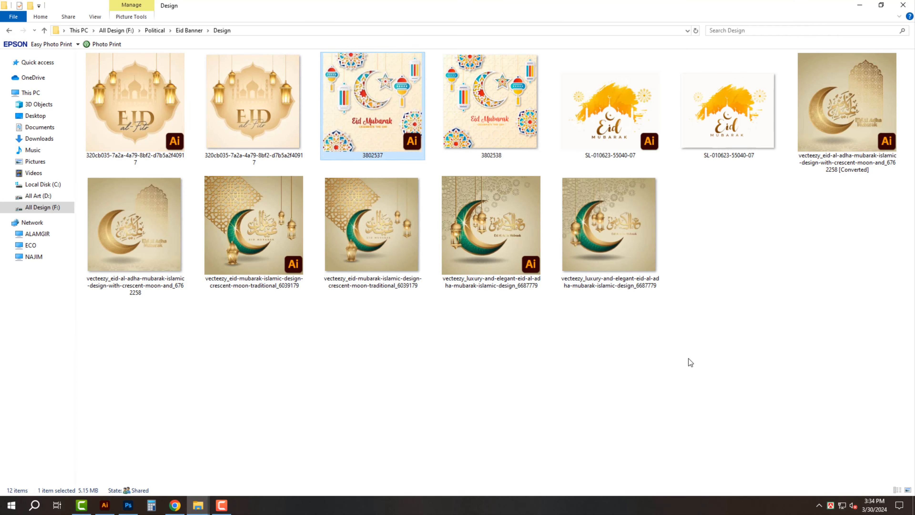
click(147, 101)
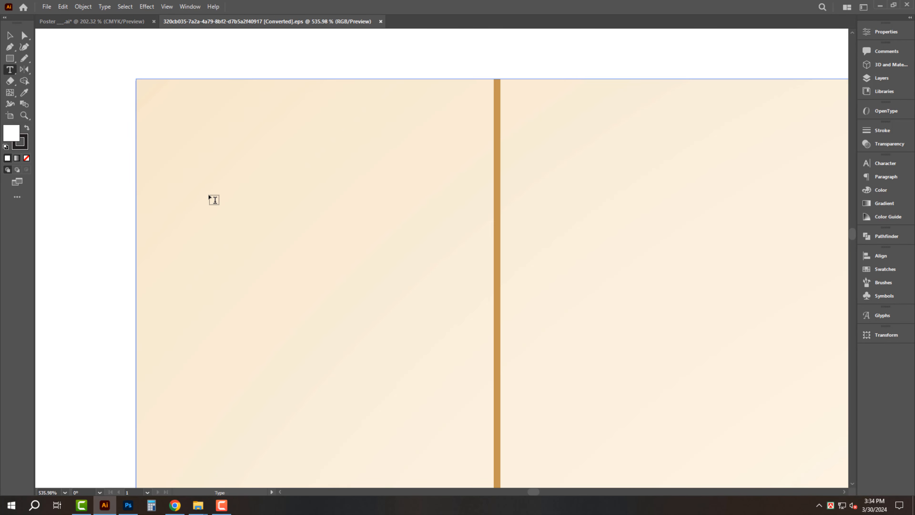
scroll(211, 203, down, 5)
drag(464, 151, 464, 97)
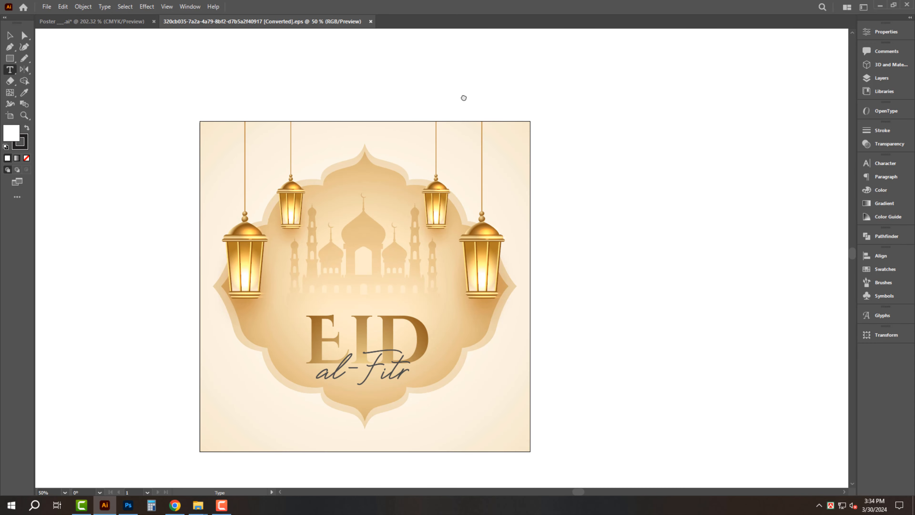
scroll(456, 103, down, 1)
Separate the beige gradient background square from the "EID al-Fitr" artwork and cut it
click(396, 269)
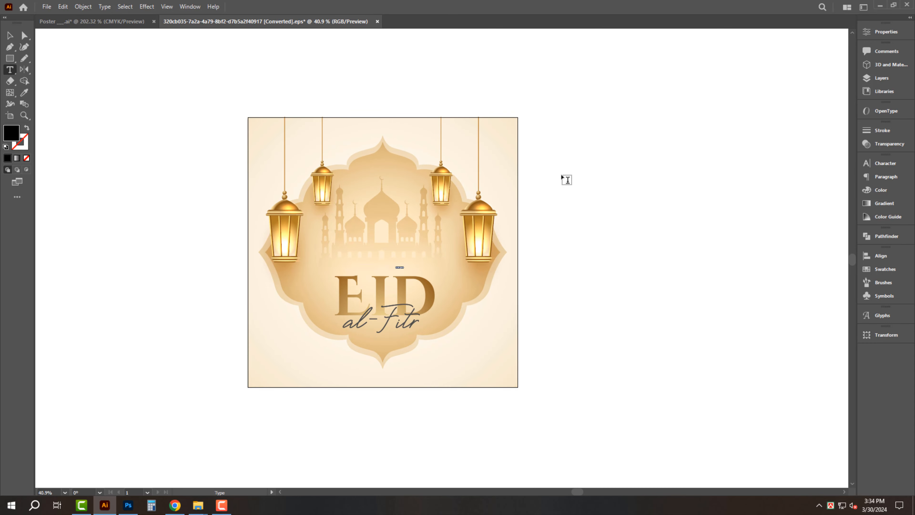
click(559, 184)
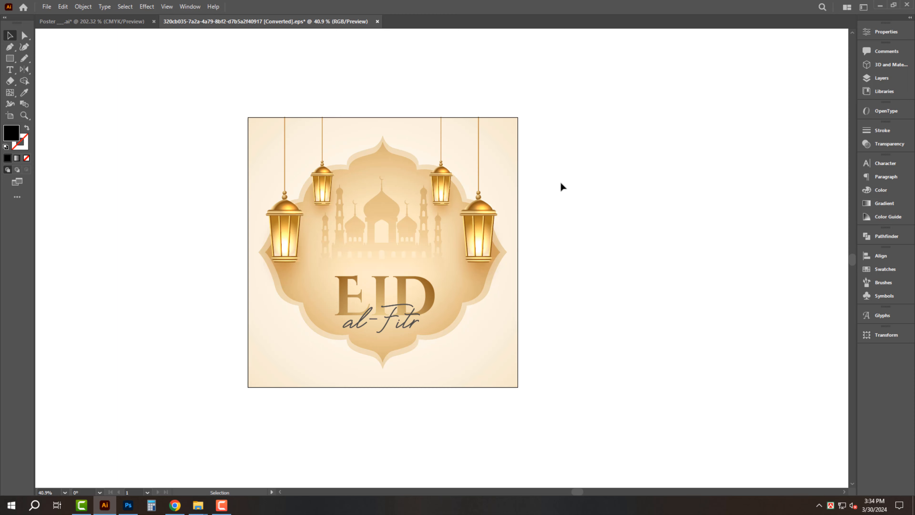
click(378, 213)
right_click(622, 107)
click(657, 185)
click(692, 145)
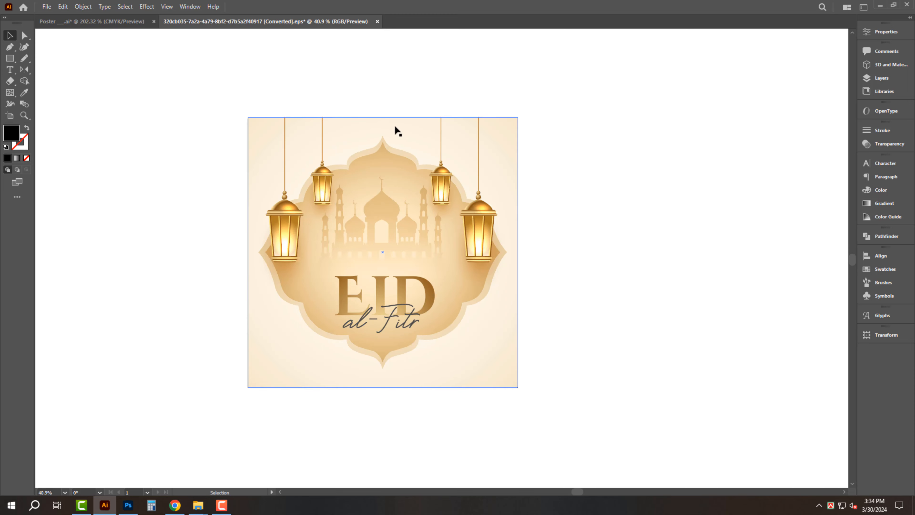
drag(405, 142, 680, 102)
key(ctrl+x)
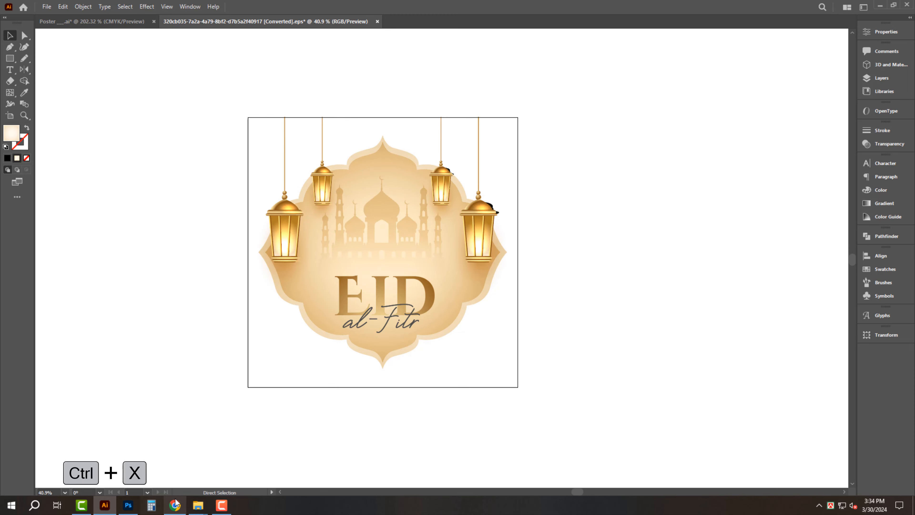
Switch to Photoshop, paste the beige gradient square into the poster, enlarge it past both sides, align it to the top edge and send it to the back
click(128, 505)
key(ctrl+v)
key(Return)
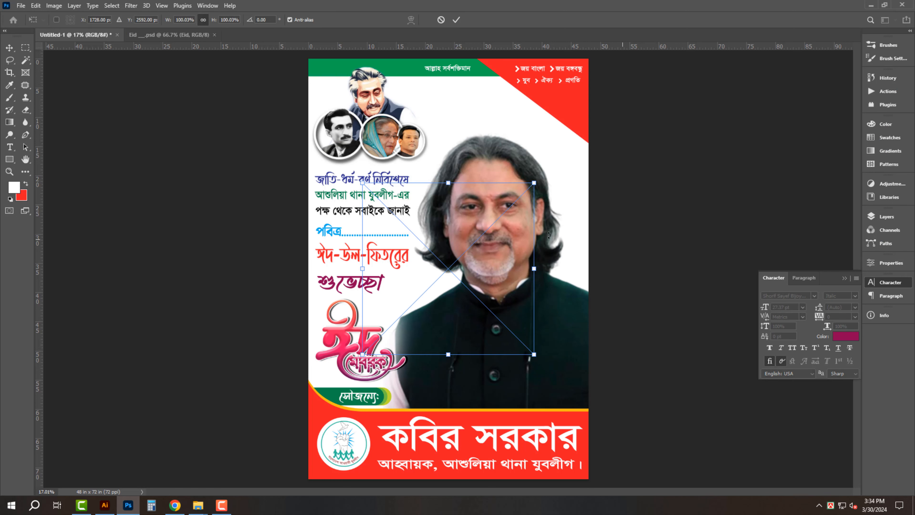
drag(537, 271, 609, 245)
drag(454, 110, 452, 58)
key(Return)
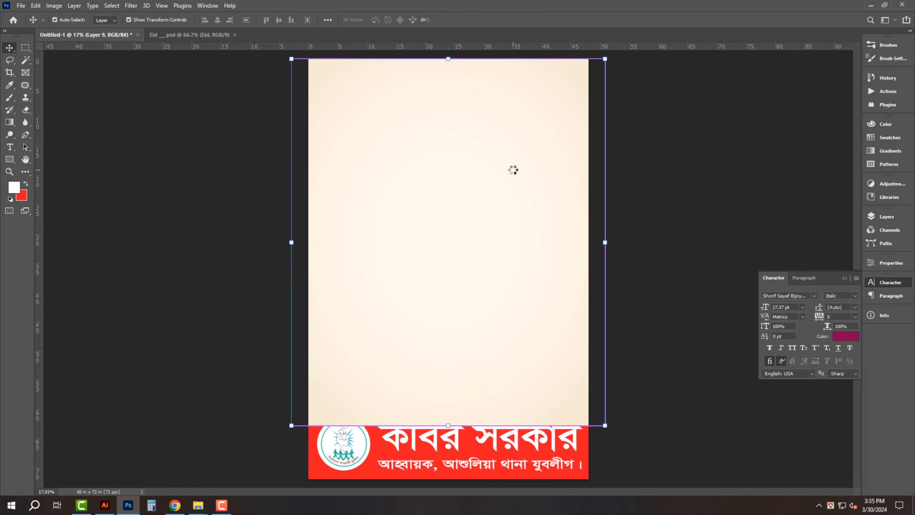
key(ctrl+shift+bracketleft)
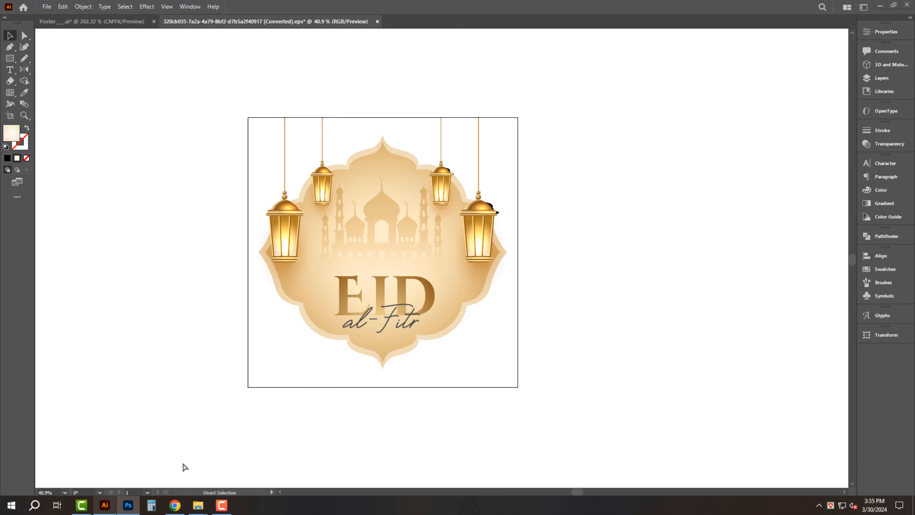
Switch back to Illustrator, move the clipped lantern group off to the right of the emblem and release its clipping mask
click(105, 505)
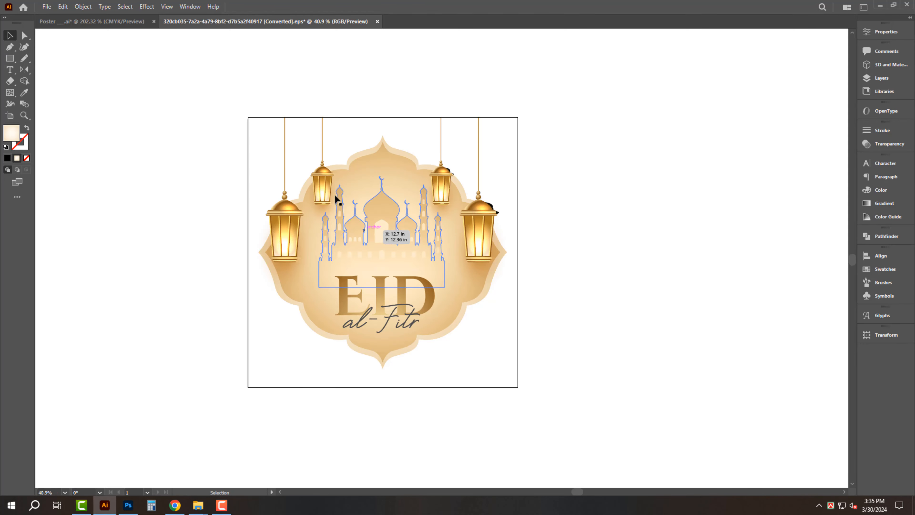
click(325, 185)
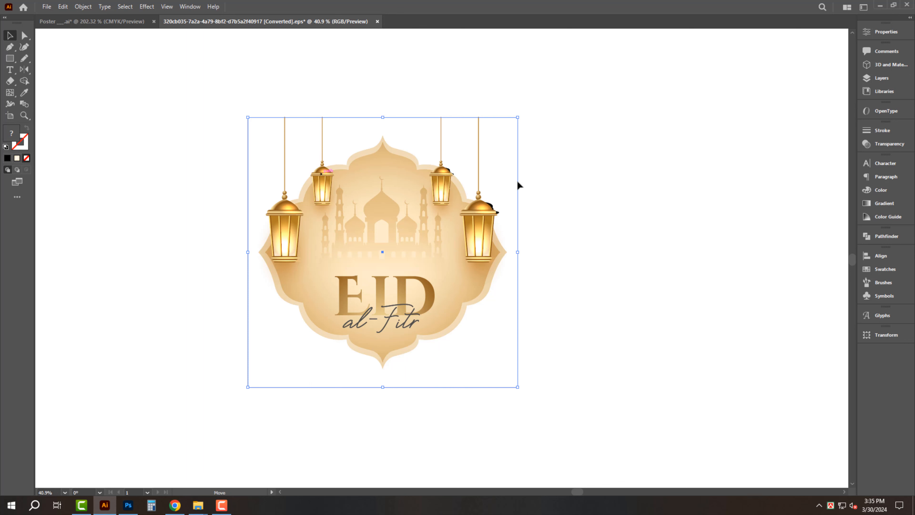
drag(518, 185, 636, 147)
right_click(655, 132)
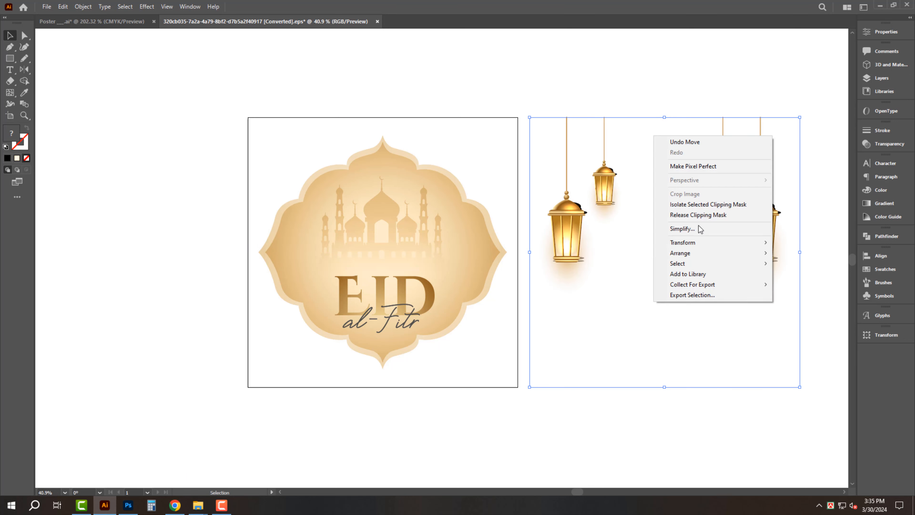
click(706, 217)
click(476, 74)
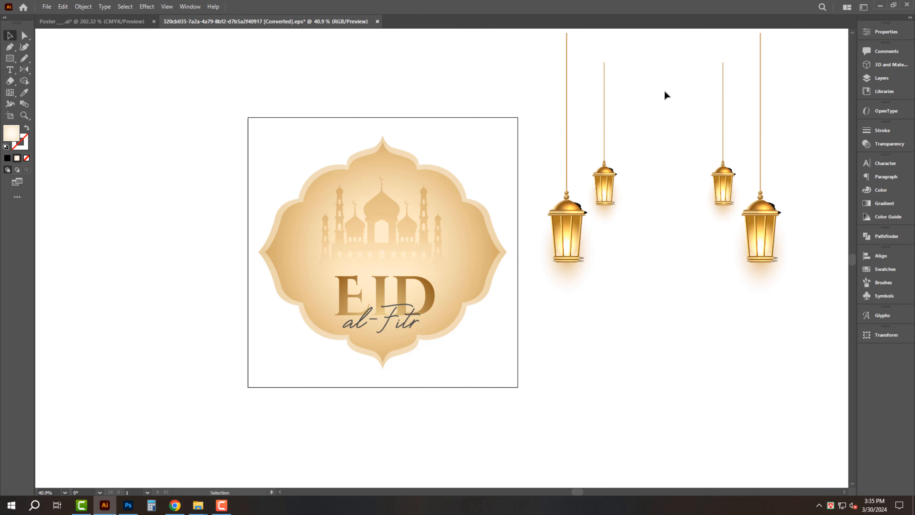
Cut the "EID al-Fitr" mosque emblem from the artwork and paste it as pixels into the Photoshop poster
drag(164, 106, 511, 391)
key(ctrl+x)
click(128, 505)
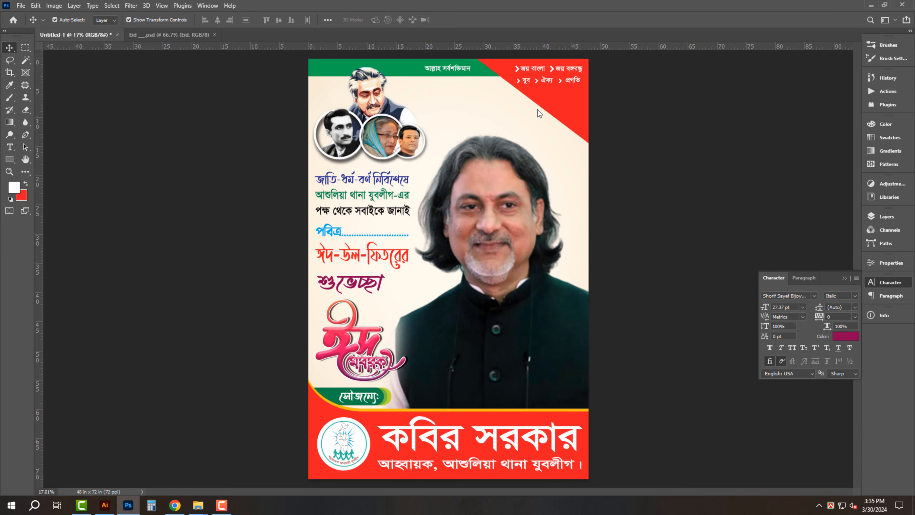
click(558, 127)
key(Return)
click(557, 126)
key(ctrl+v)
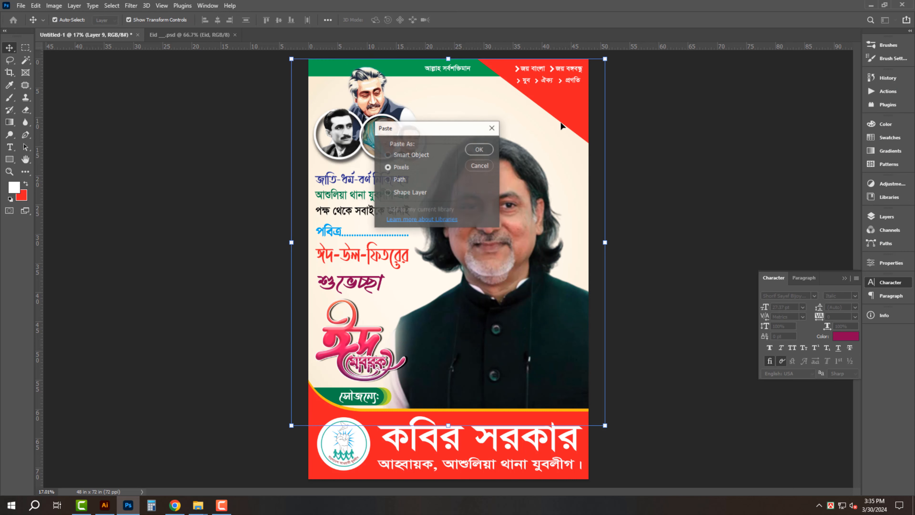
click(452, 144)
Scale the emblem to about 10.9 in wide and place it beside the leaders' portraits, just below the green header
drag(452, 143, 456, 158)
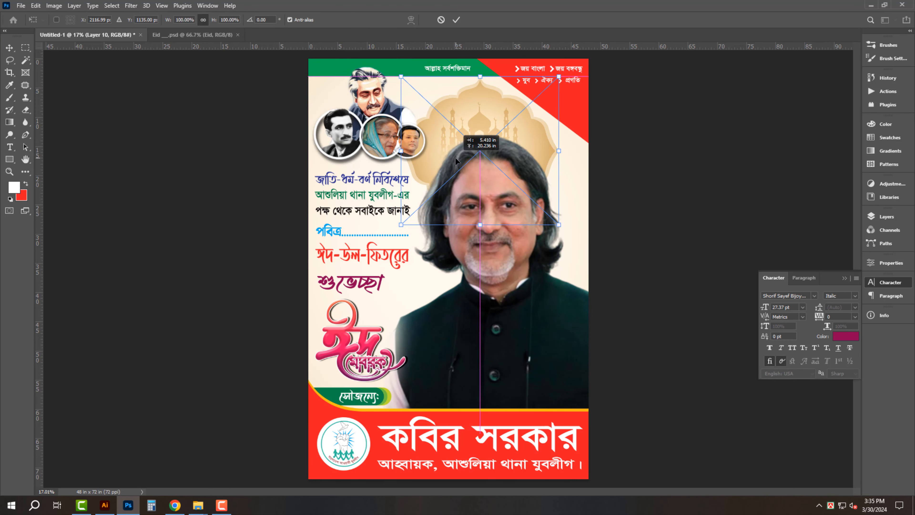
drag(479, 225, 419, 133)
scroll(490, 135, up, 3)
drag(467, 75, 466, 81)
drag(433, 152, 460, 132)
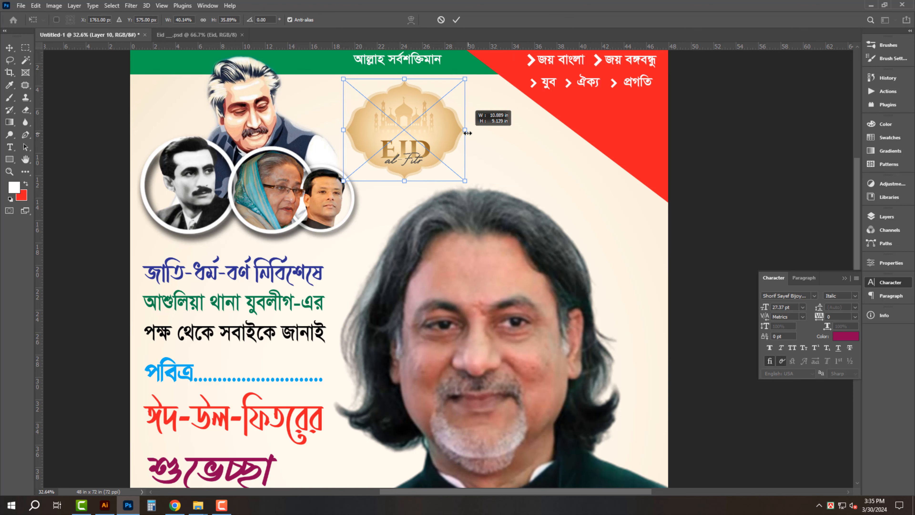
key(Return)
Cut the right-hand pair of hanging lanterns in Illustrator and paste it as pixels into the Photoshop poster
click(105, 505)
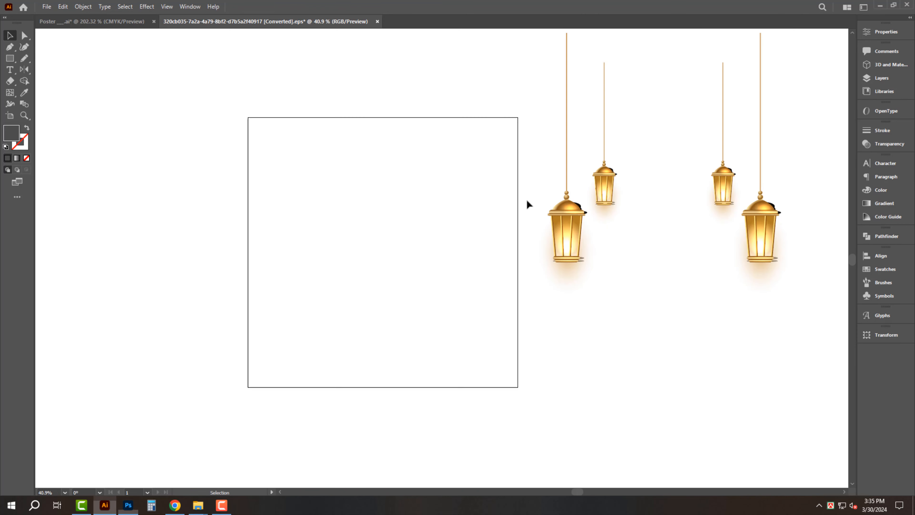
drag(692, 277, 692, 276)
key(ctrl+x)
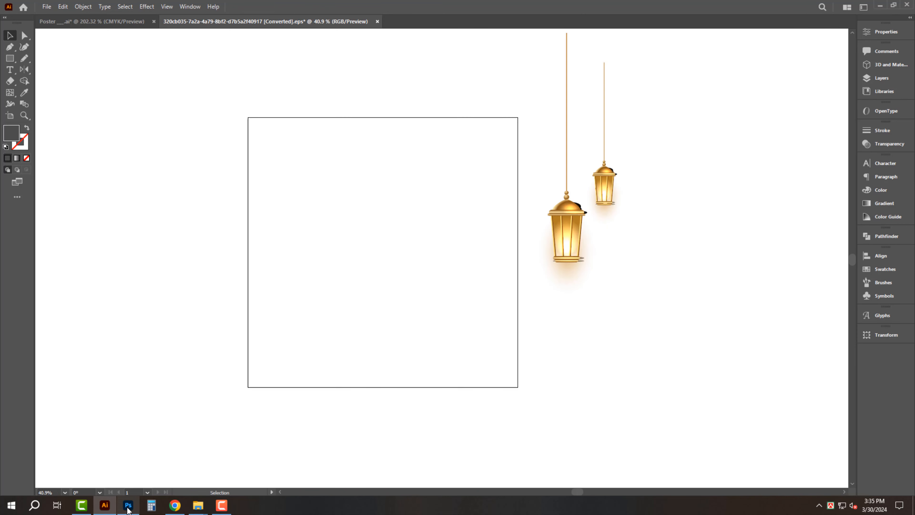
key(alt+Tab)
key(ctrl+v)
key(Return)
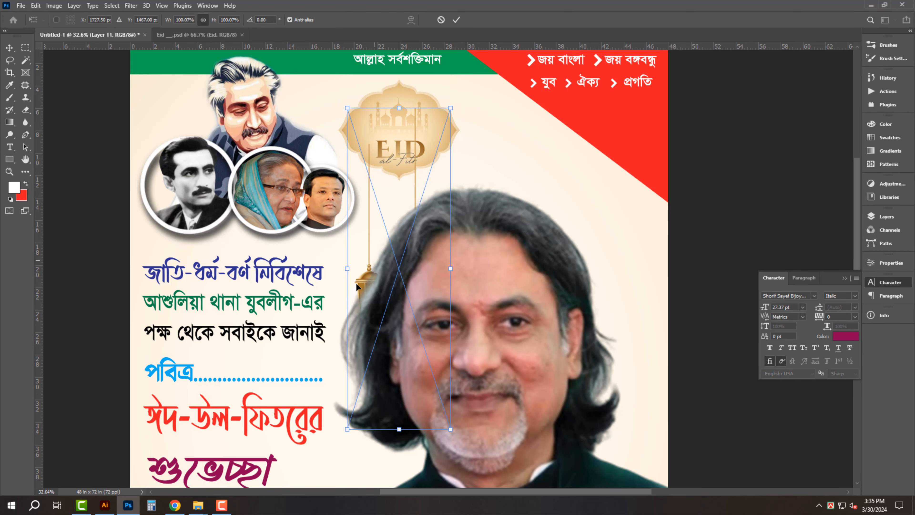
Scale down the lantern pair and hang it above the large portrait, between the "EID al-Fitr" emblem and the red corner
drag(357, 283, 471, 113)
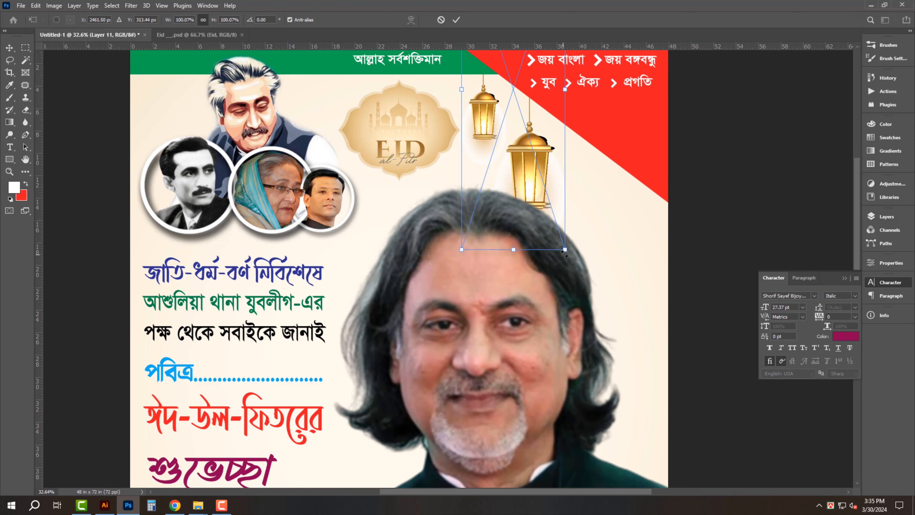
drag(564, 253, 544, 189)
drag(523, 144, 506, 149)
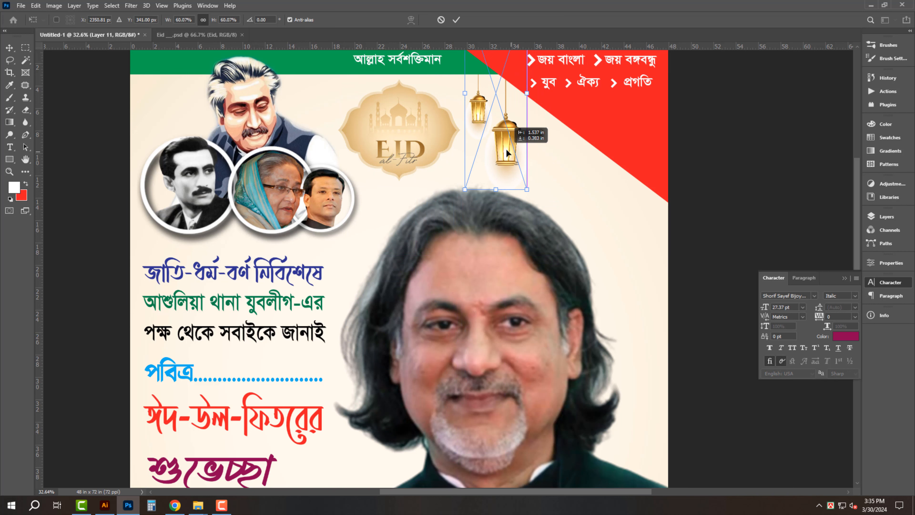
drag(497, 191, 504, 158)
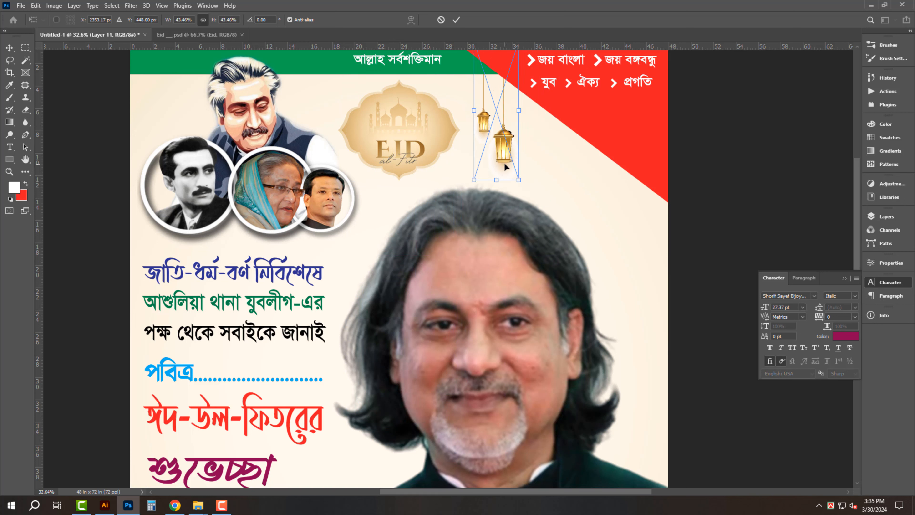
key(Return)
drag(519, 109, 530, 108)
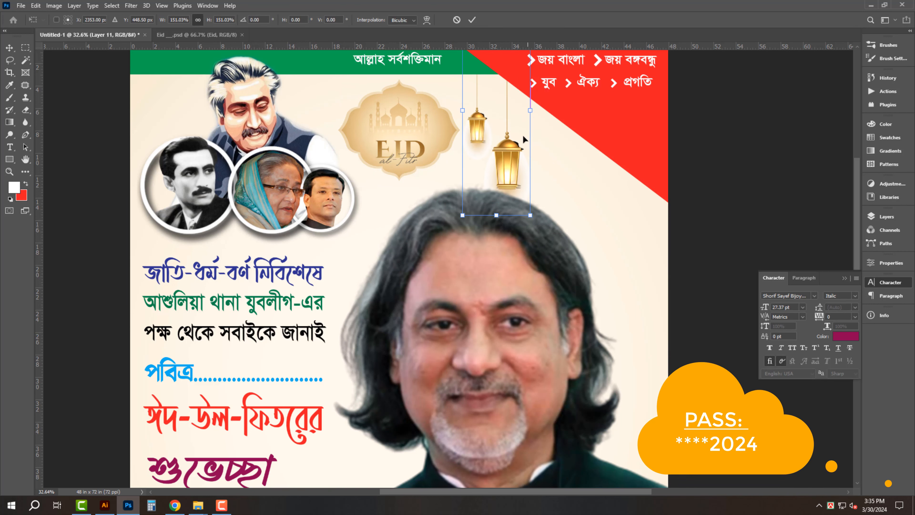
drag(523, 140, 524, 119)
key(Return)
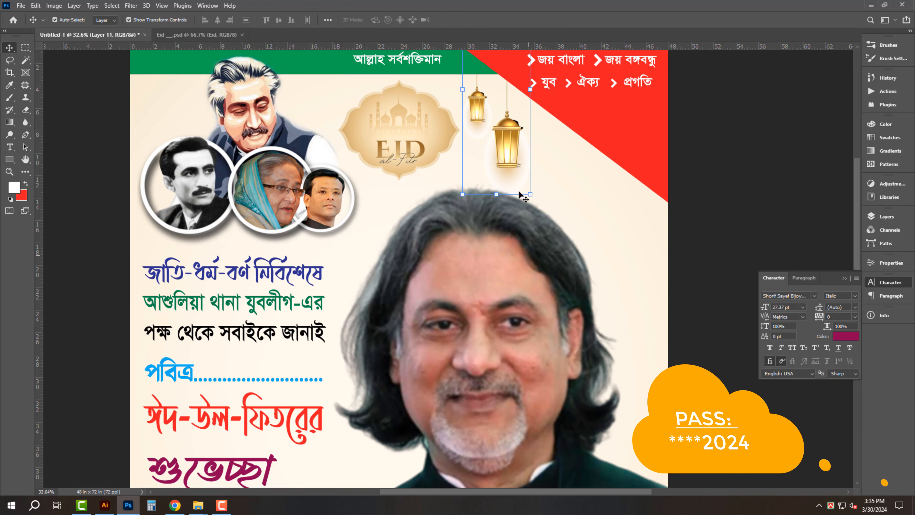
Hide the character settings, deselect the lanterns and fit the whole poster in view
click(814, 296)
click(814, 297)
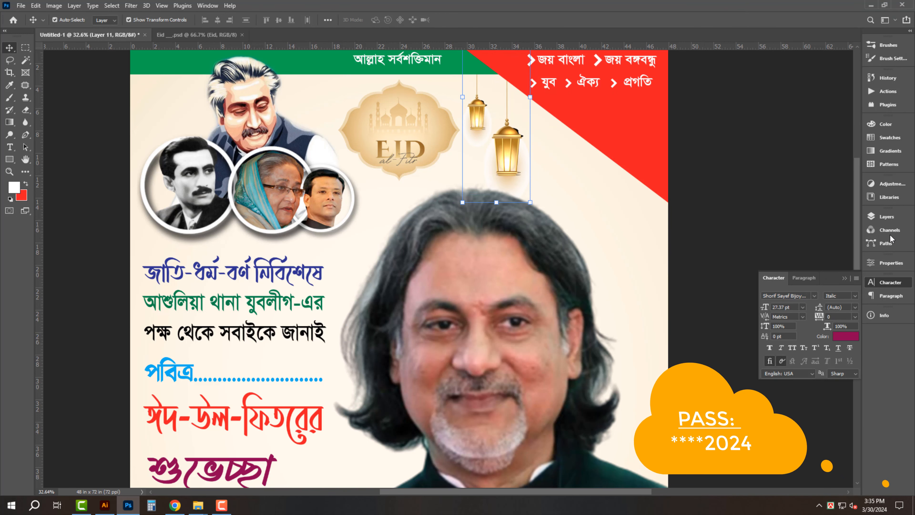
click(895, 285)
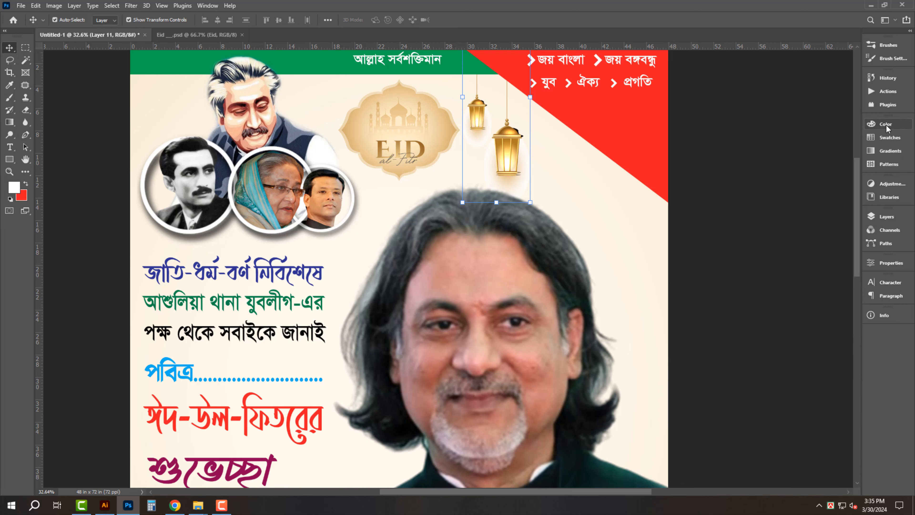
click(891, 179)
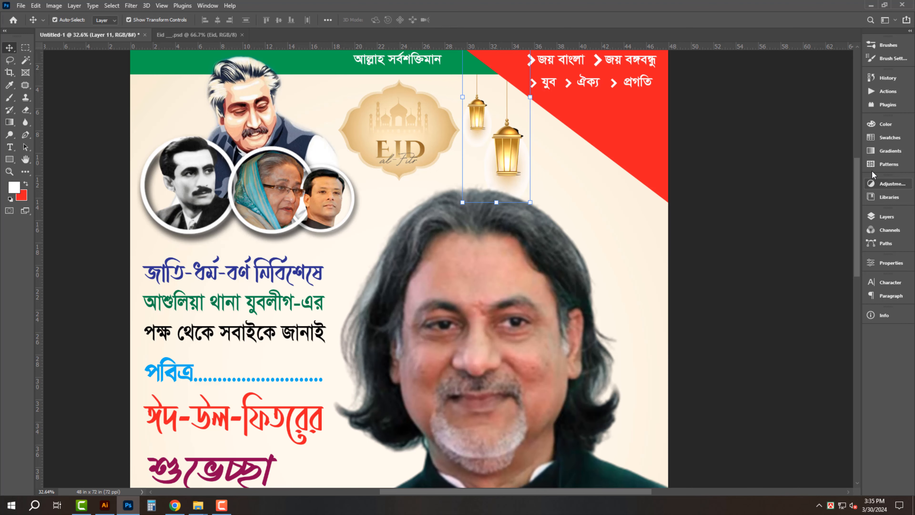
click(766, 131)
key(ctrl+0)
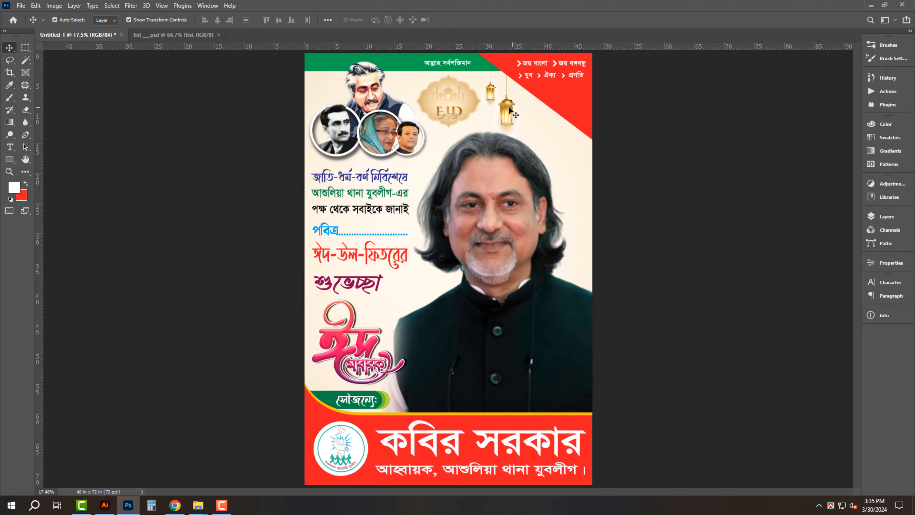
Move the lantern pair to the poster's right edge, enlarge it up to the top edge and set its blend mode to Multiply
drag(508, 107, 579, 164)
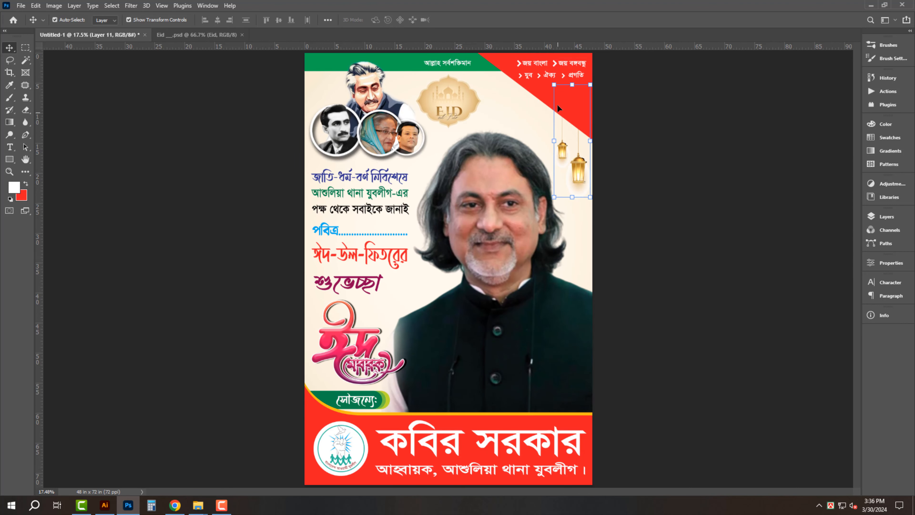
drag(555, 83, 544, 52)
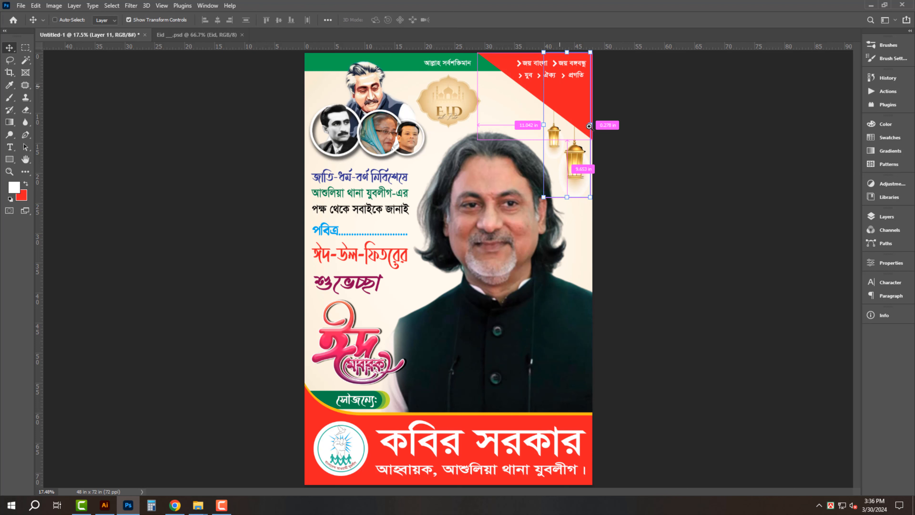
scroll(560, 85, up, 2)
drag(591, 187, 591, 187)
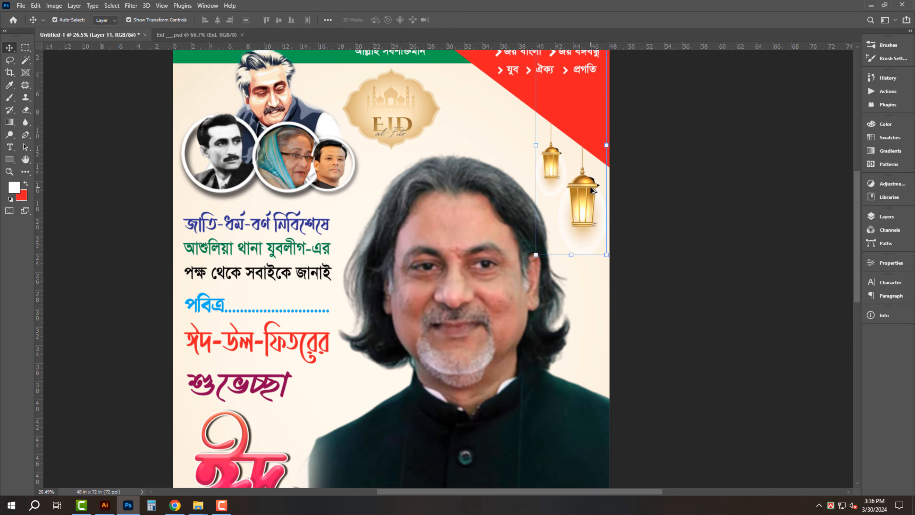
click(886, 216)
click(780, 241)
click(768, 281)
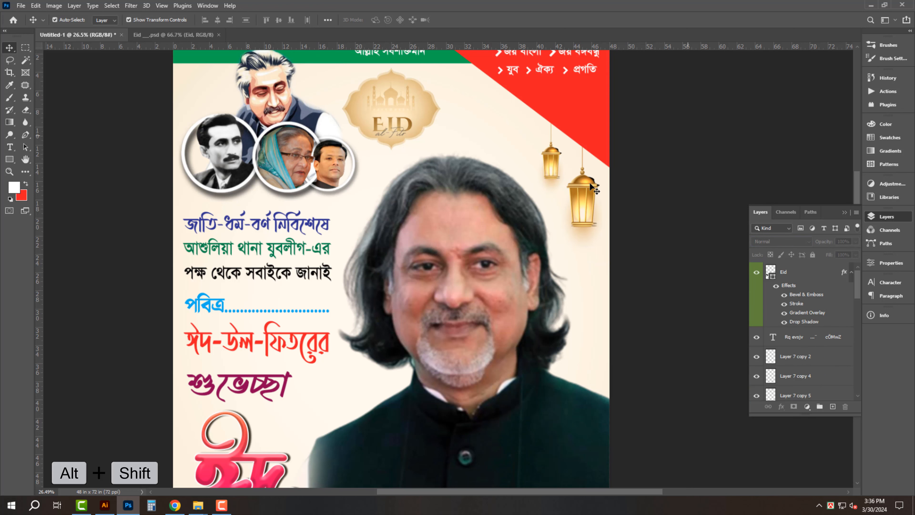
Duplicate the lantern pair up and to the left along the red corner, shrink the copy and close the layer list
drag(564, 188, 488, 126)
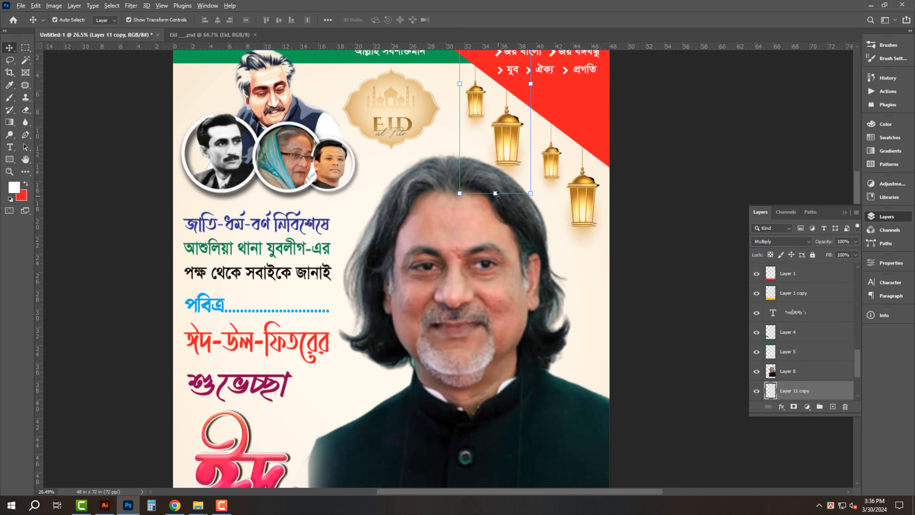
drag(496, 193, 515, 137)
key(Return)
ctrl+click(745, 103)
key(ctrl+0)
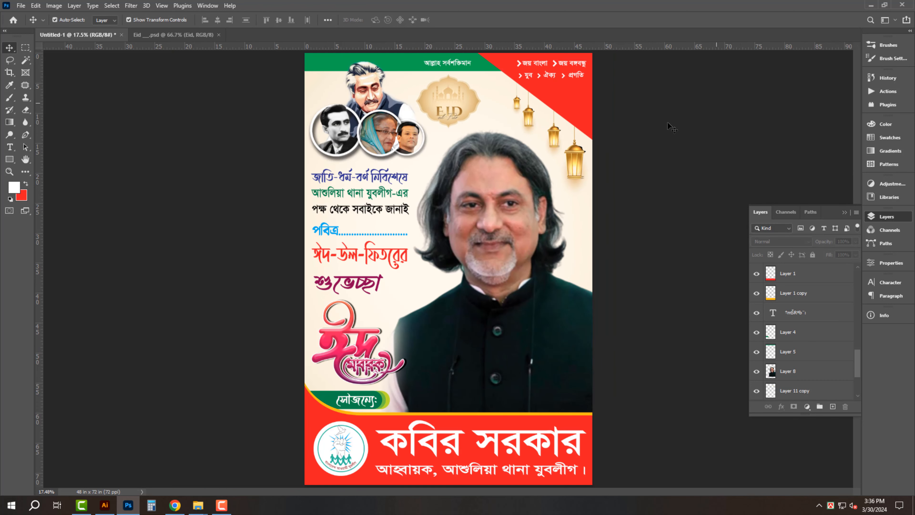
ctrl+click(469, 198)
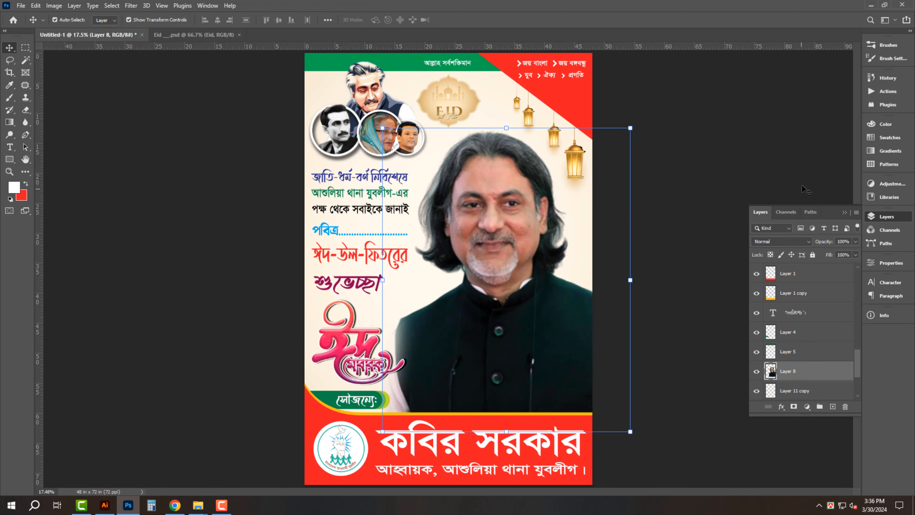
ctrl+click(719, 178)
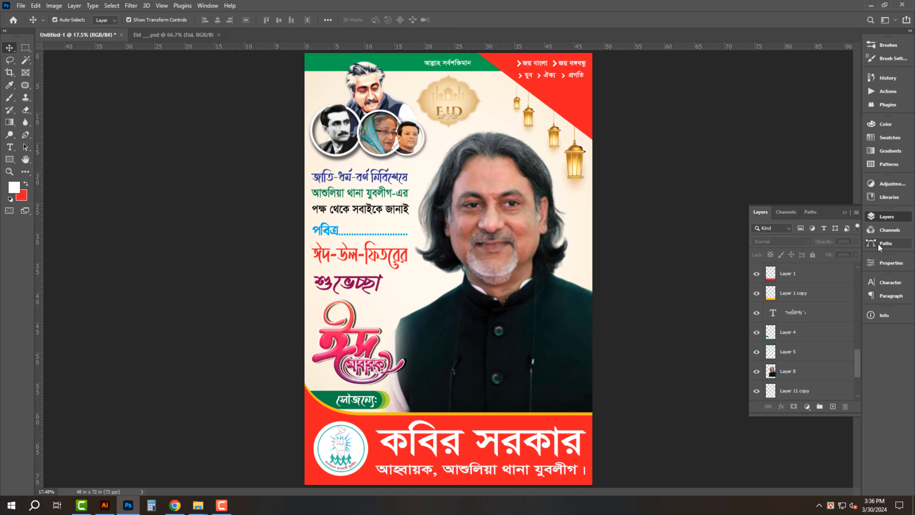
click(879, 217)
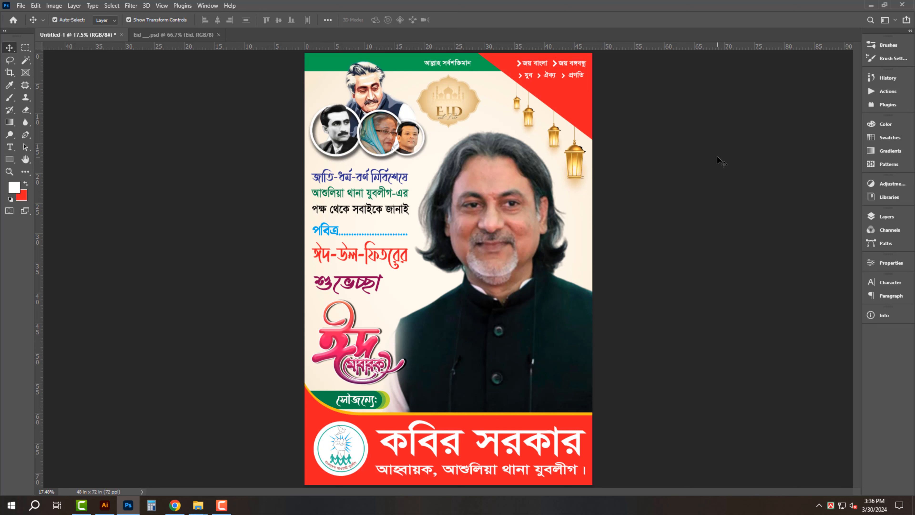
Replace the large portrait with the photo of the man in the blue patterned outfit, scaled to about 62% in the same place
click(461, 214)
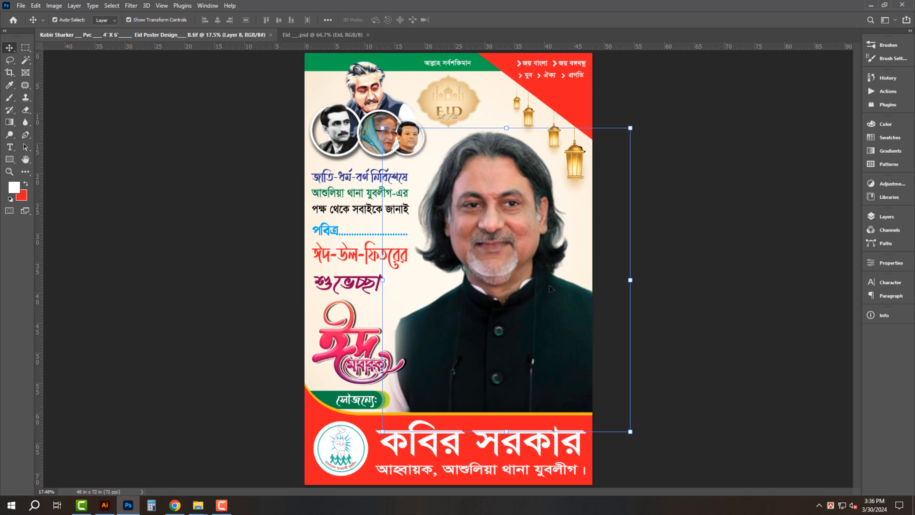
key(Delete)
mouse_move(198, 505)
drag(496, 266, 492, 265)
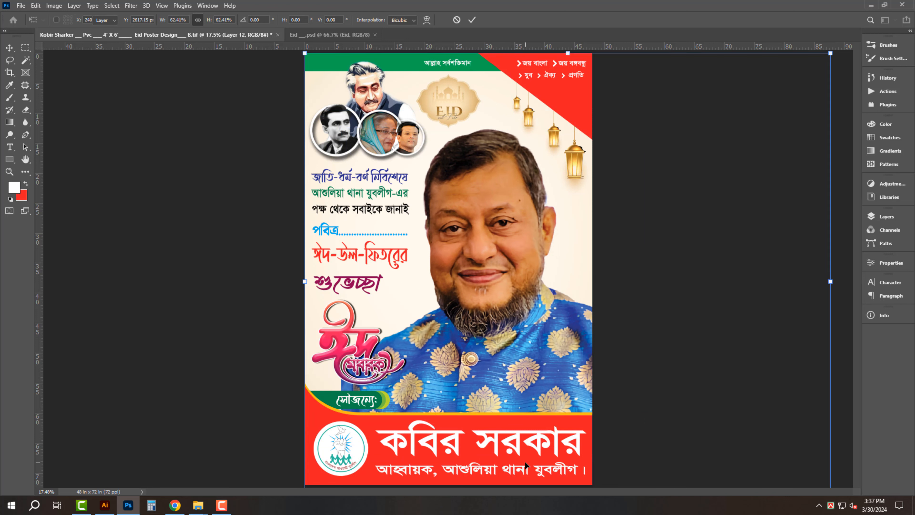